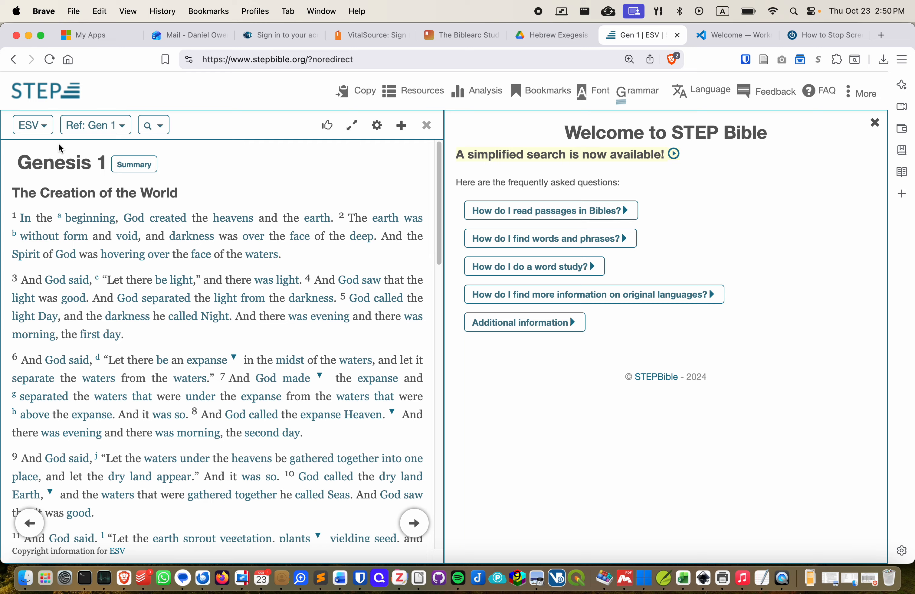
Add the OHB Hebrew OT (Leningrad pointed Masoretic text) from the ancient-language Bibles alongside the ESV
{"action": "left_click", "coordinate": [47, 129]}
{"action": "left_click", "coordinate": [364, 146]}
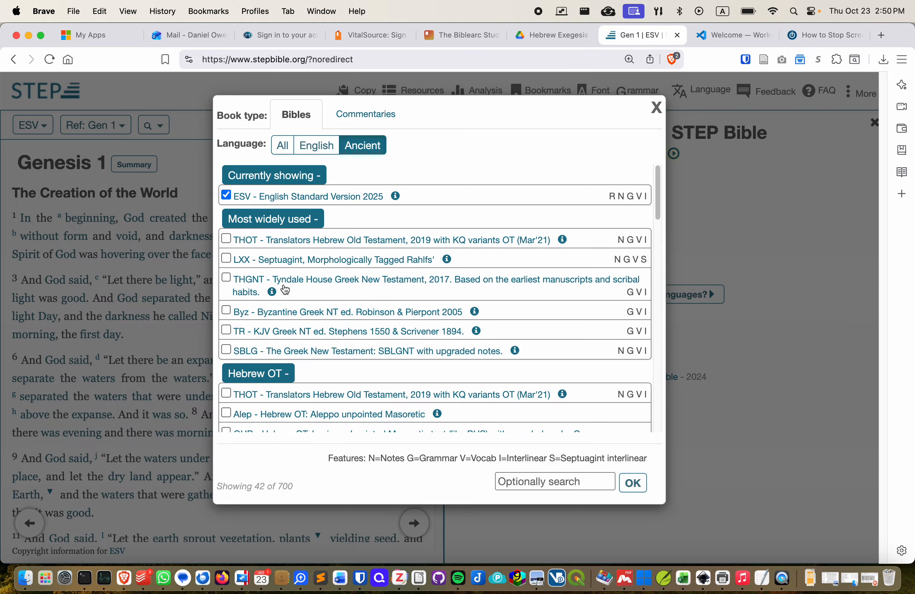
{"action": "scroll", "coordinate": [285, 290], "scroll_direction": "down", "scroll_amount": 4}
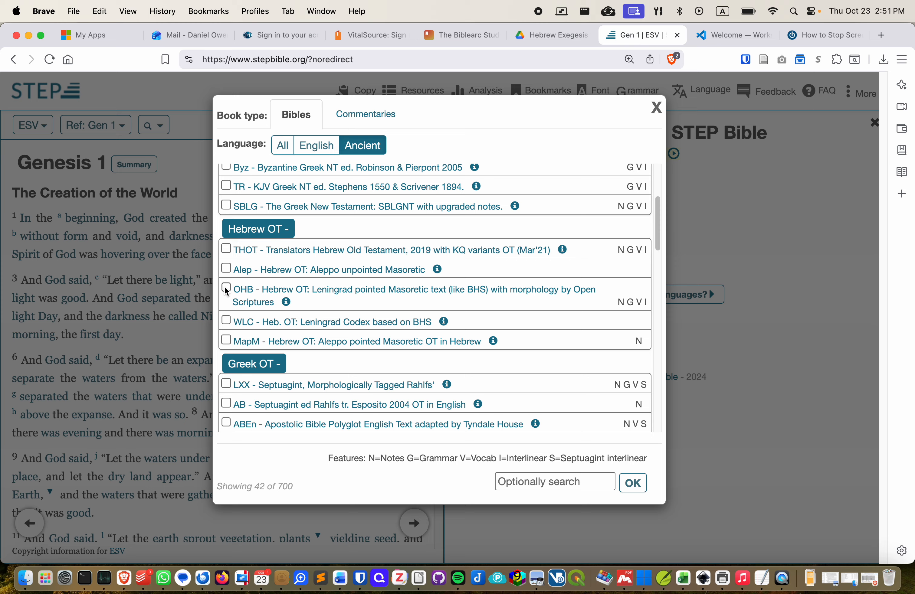
{"action": "left_click", "coordinate": [226, 289]}
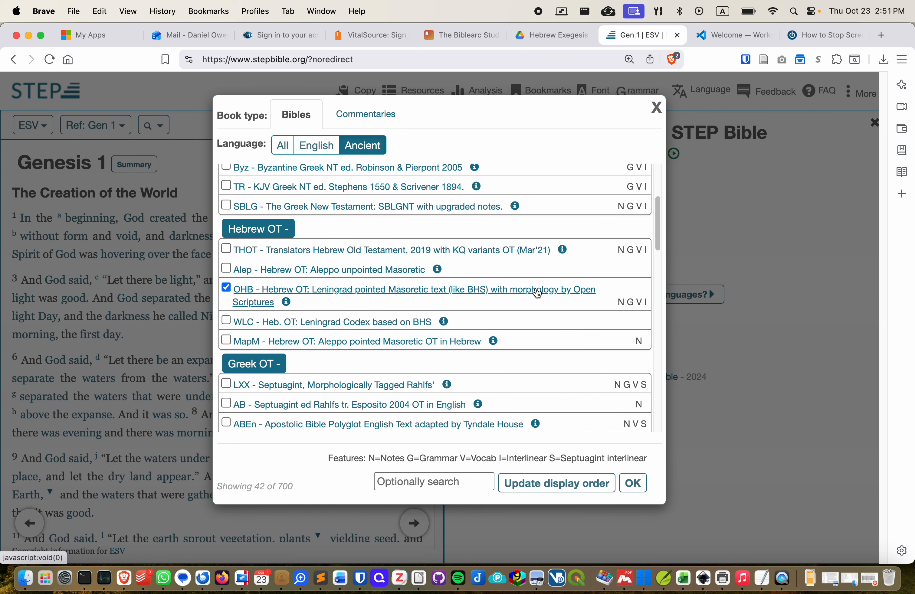
Change the display order of the selected Bibles so that OHB comes before ESV
{"action": "left_click", "coordinate": [583, 488]}
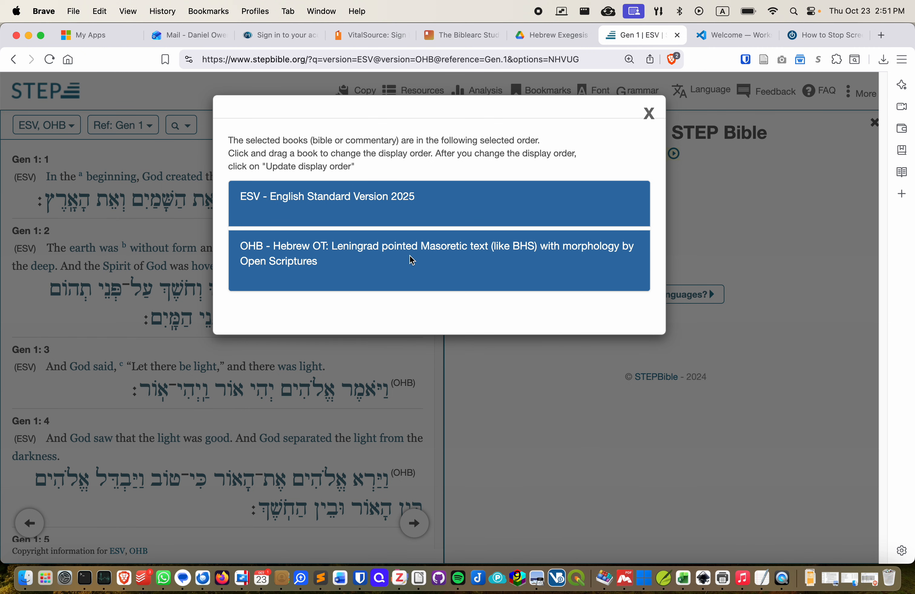
{"action": "left_click_drag", "start_coordinate": [349, 269], "coordinate": [351, 190]}
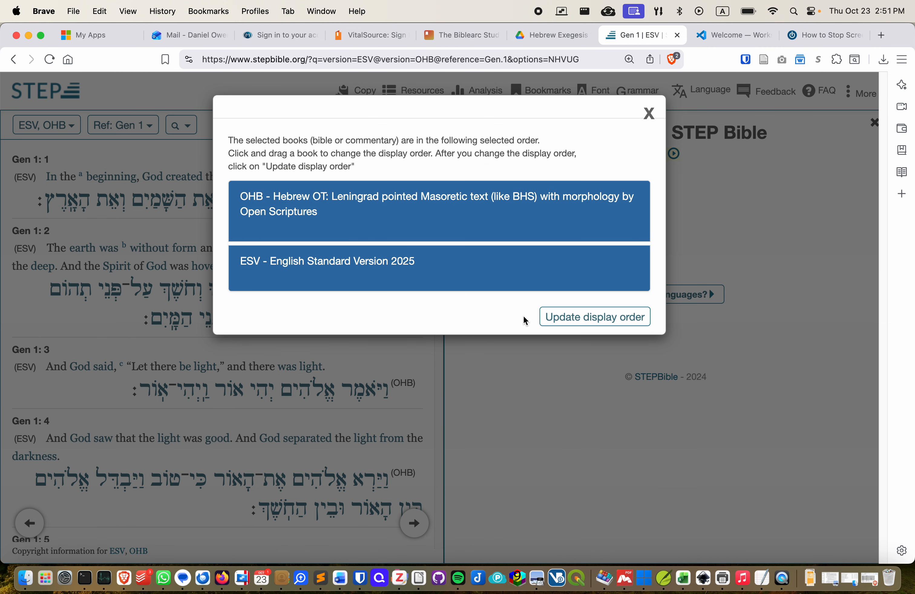
{"action": "left_click", "coordinate": [556, 318]}
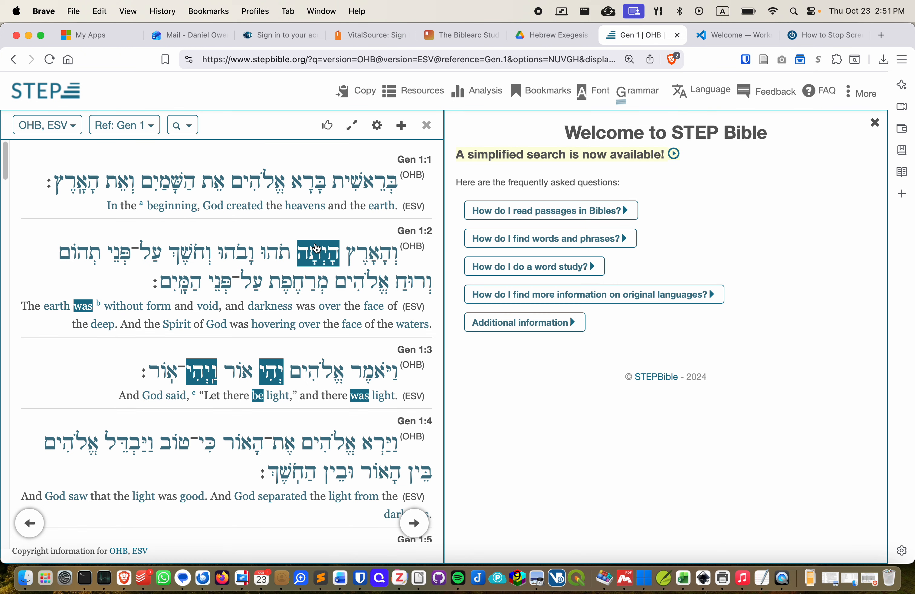
Open 1 Samuel chapter 2 in the current passage panel
{"action": "left_click", "coordinate": [125, 125]}
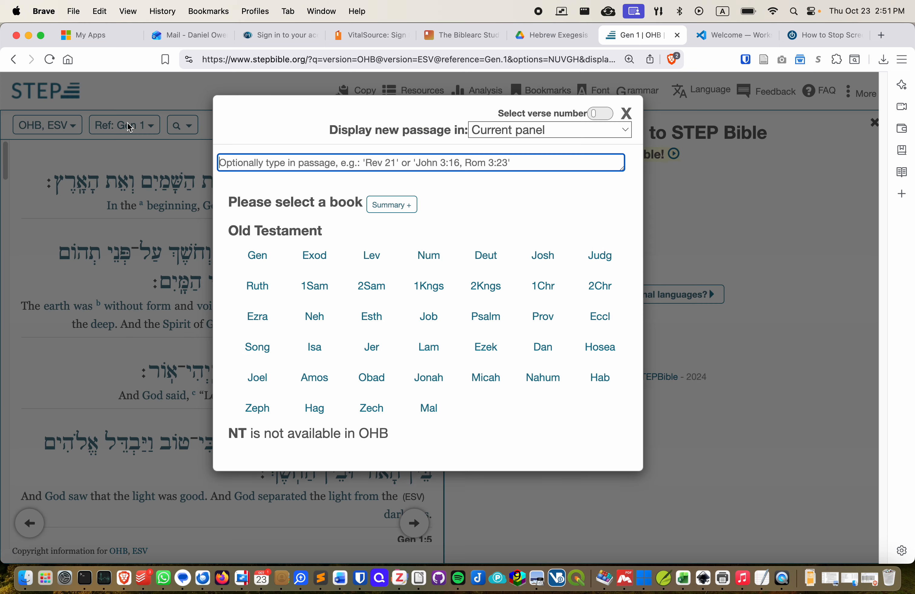
{"action": "left_click", "coordinate": [309, 290]}
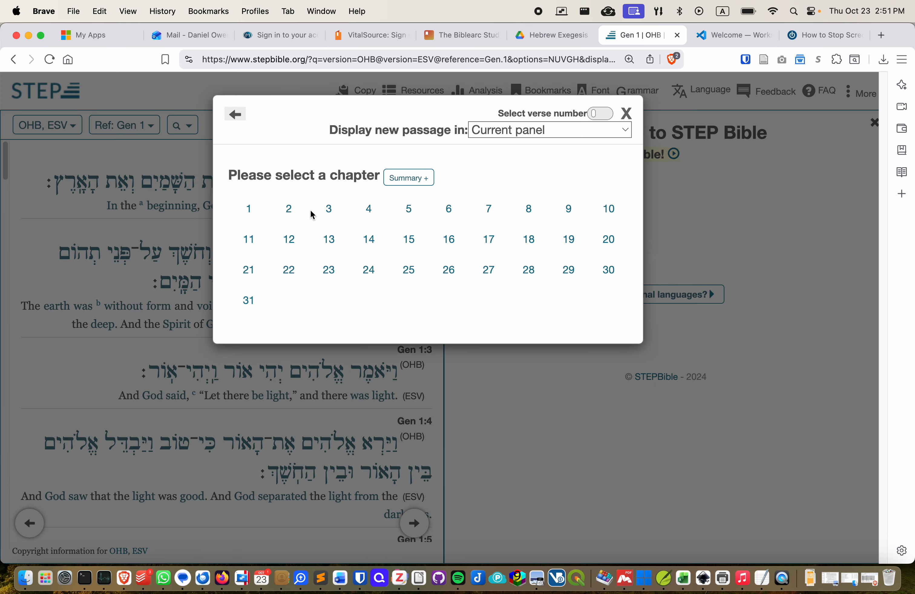
{"action": "left_click", "coordinate": [290, 209]}
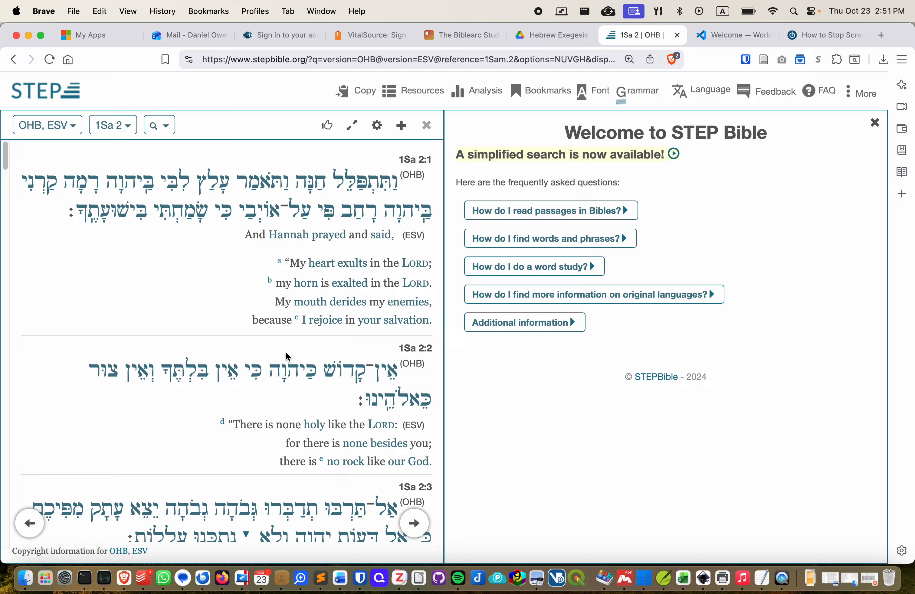
{"action": "scroll", "coordinate": [285, 316], "scroll_direction": "down", "scroll_amount": 1}
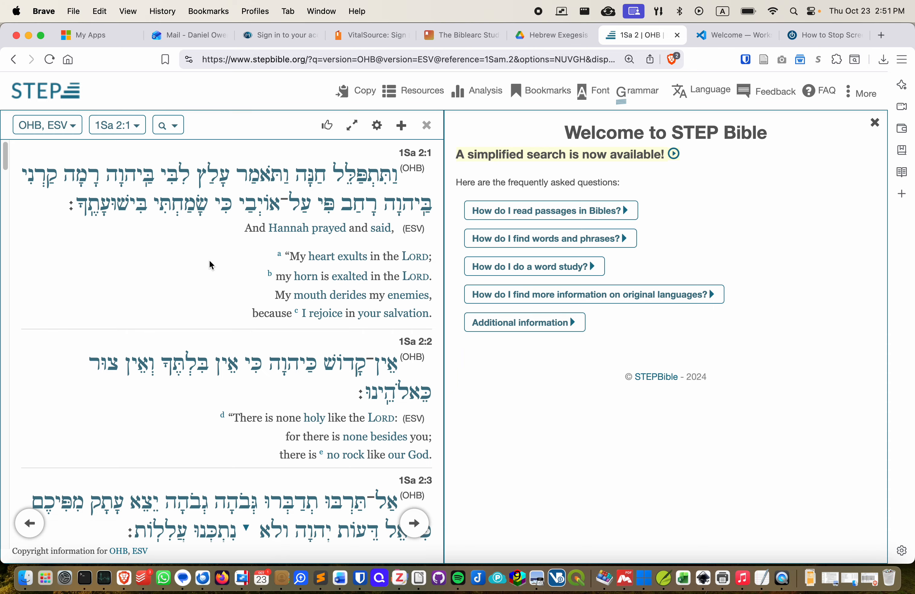
Open the word analysis for "horn" in 1 Samuel 2:1 and read through its meanings
{"action": "left_click", "coordinate": [306, 276]}
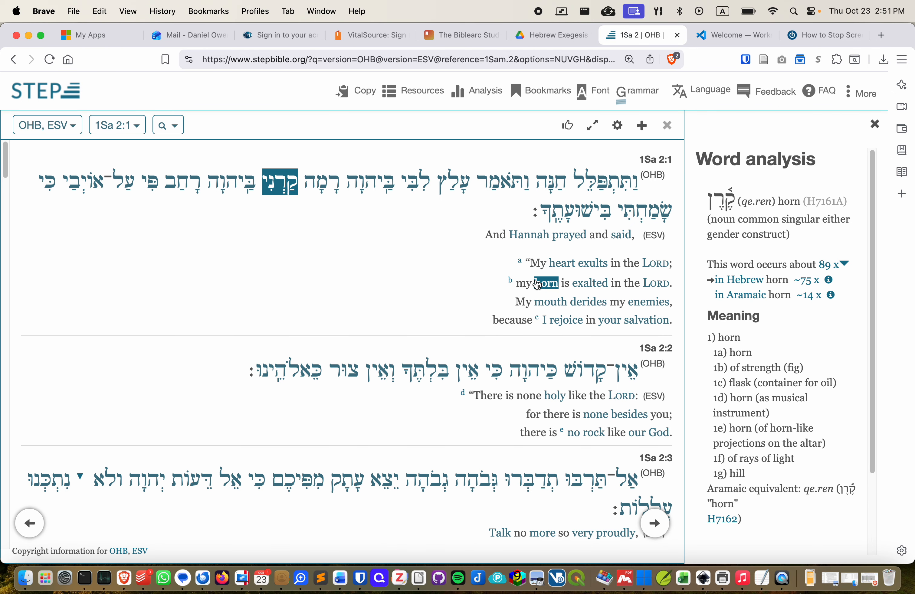
{"action": "mouse_move", "coordinate": [536, 285]}
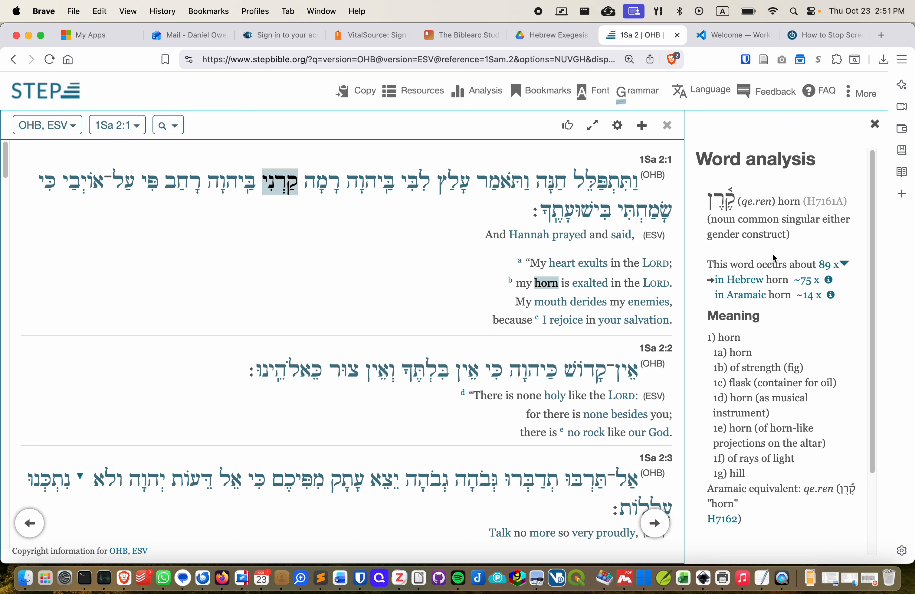
{"action": "scroll", "coordinate": [762, 393], "scroll_direction": "down", "scroll_amount": 3}
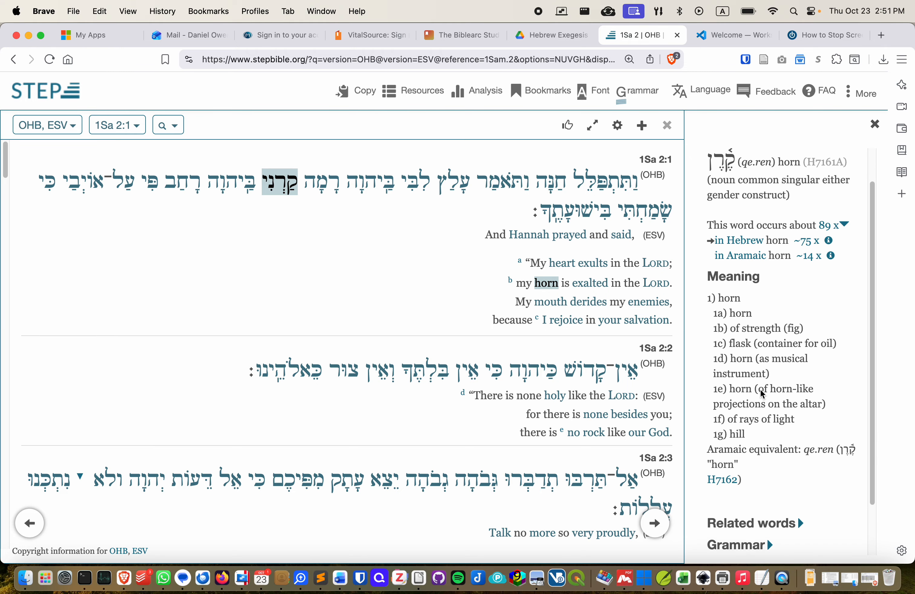
{"action": "scroll", "coordinate": [762, 394], "scroll_direction": "up", "scroll_amount": 3}
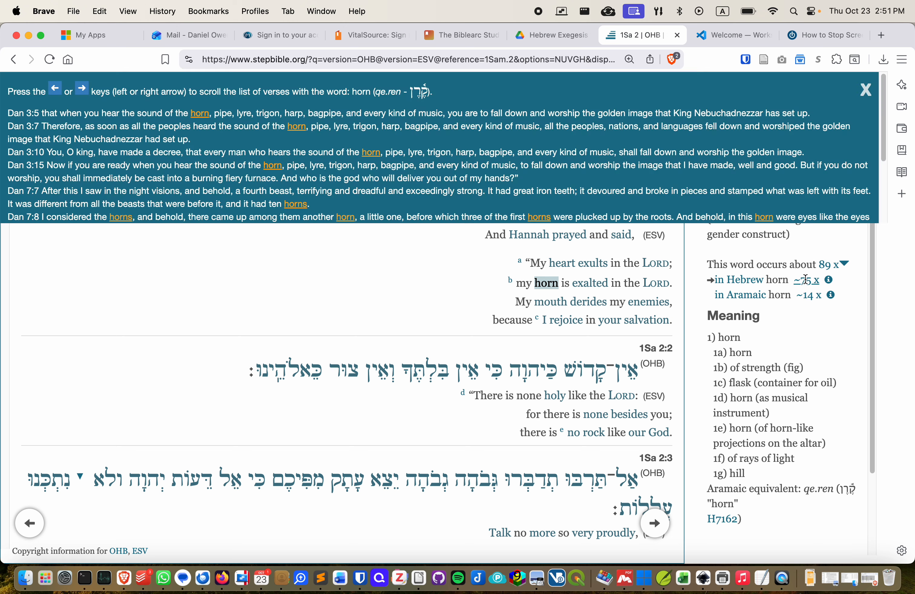
List all verses with the Hebrew occurrences of qe.ren (horn) and look over the results
{"action": "mouse_move", "coordinate": [808, 280]}
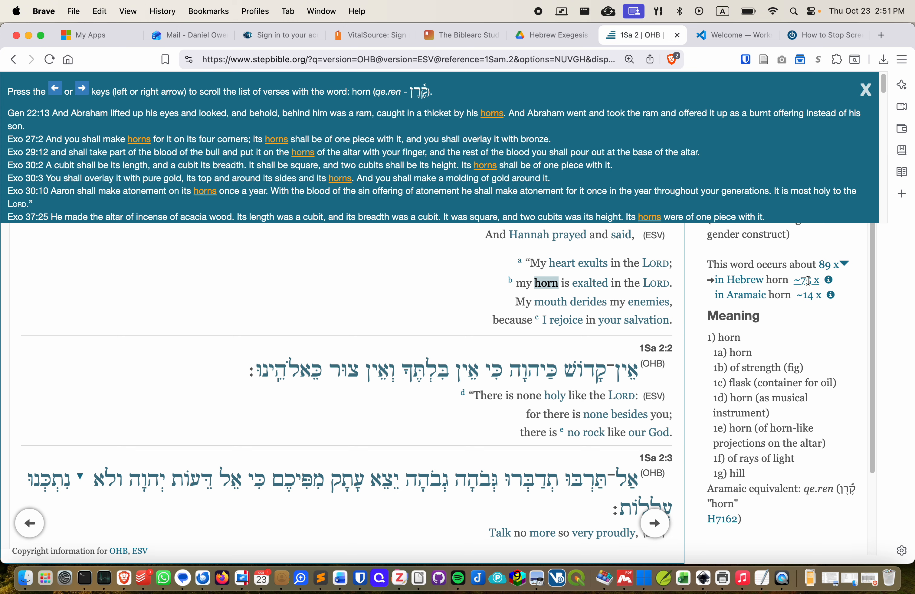
{"action": "left_click", "coordinate": [808, 280]}
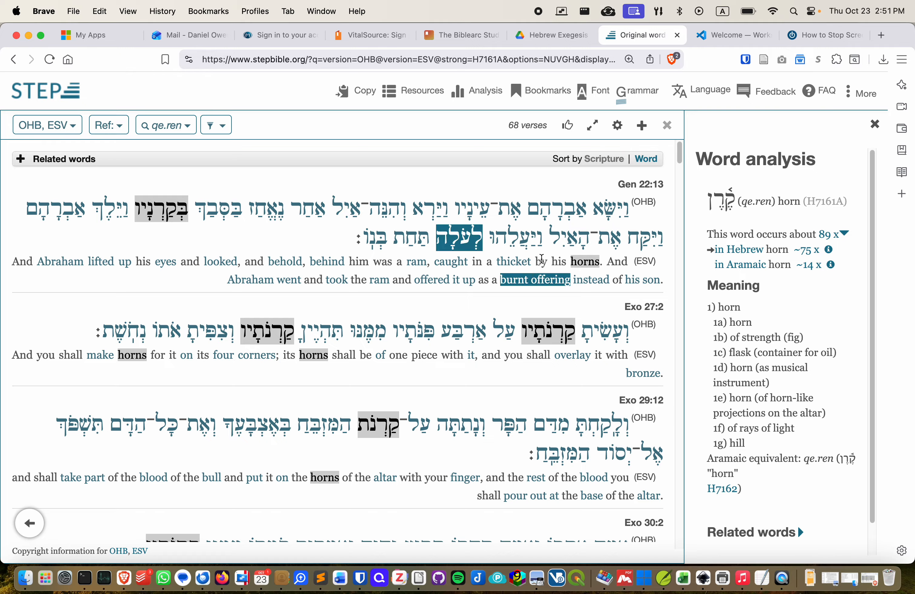
{"action": "scroll", "coordinate": [555, 293], "scroll_direction": "down", "scroll_amount": 5}
{"action": "scroll", "coordinate": [546, 321], "scroll_direction": "up", "scroll_amount": 5}
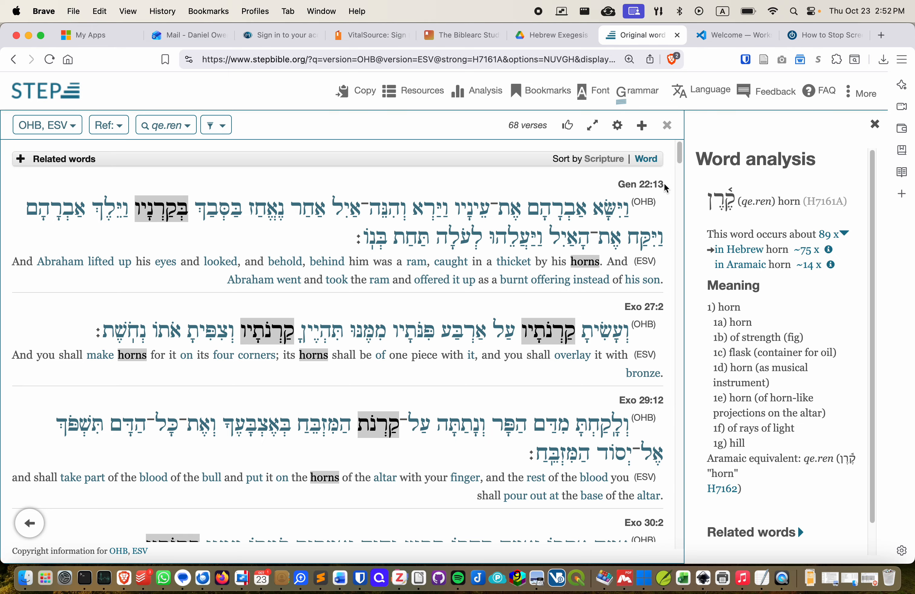
Copy all the listed qe.ren verses, from Gen 22:13 through 2Ch 18:10
{"action": "left_click_drag", "start_coordinate": [664, 182], "coordinate": [434, 459]}
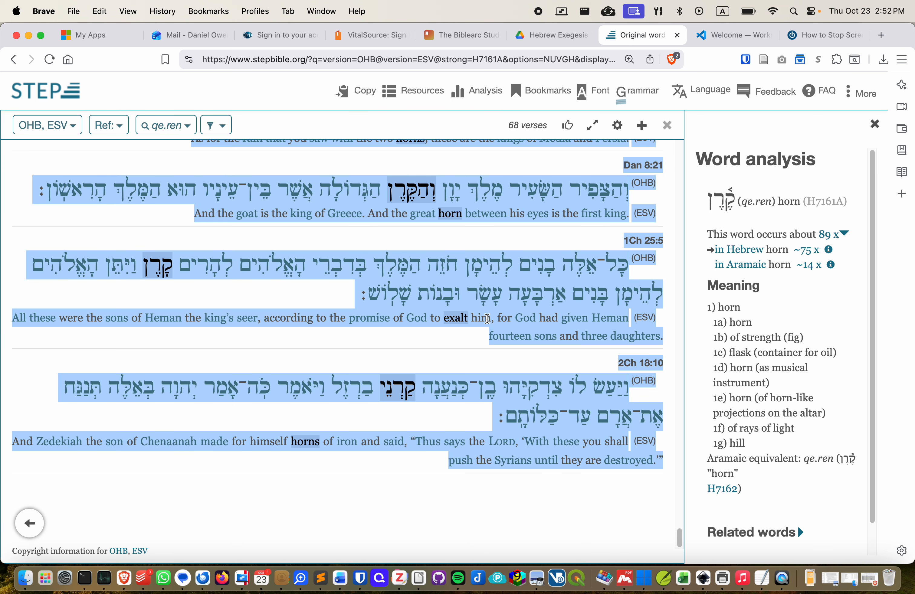
{"action": "right_click", "coordinate": [487, 319]}
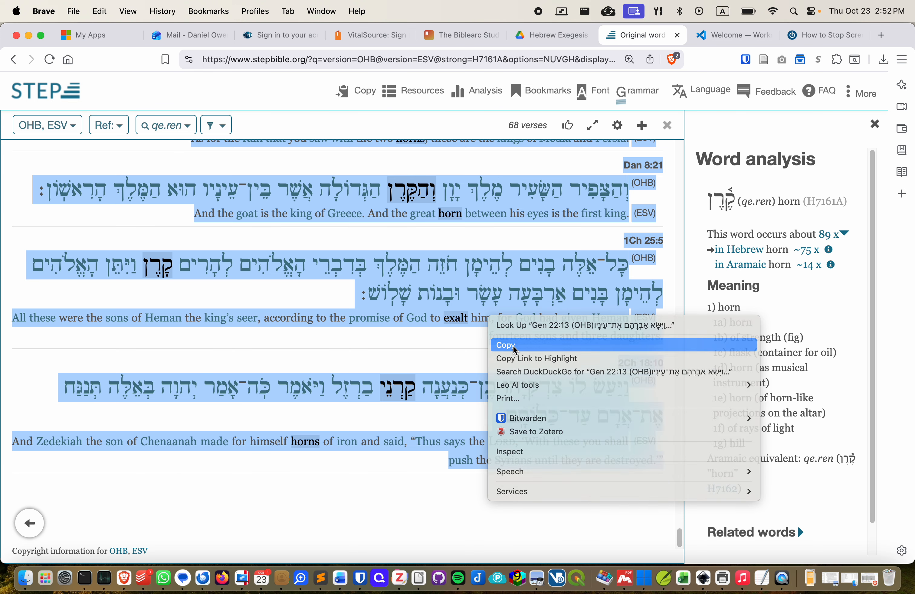
{"action": "left_click", "coordinate": [505, 344]}
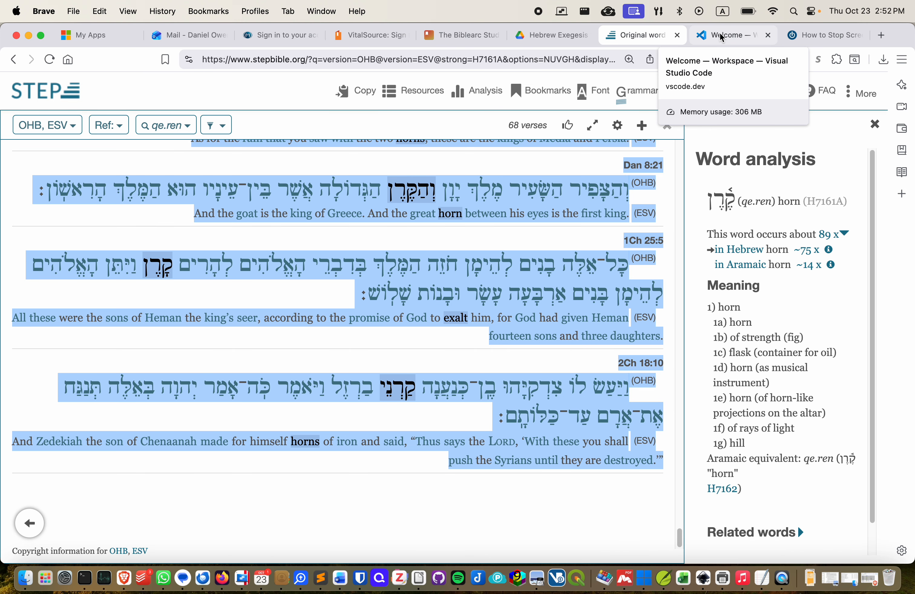
{"action": "left_click", "coordinate": [446, 507]}
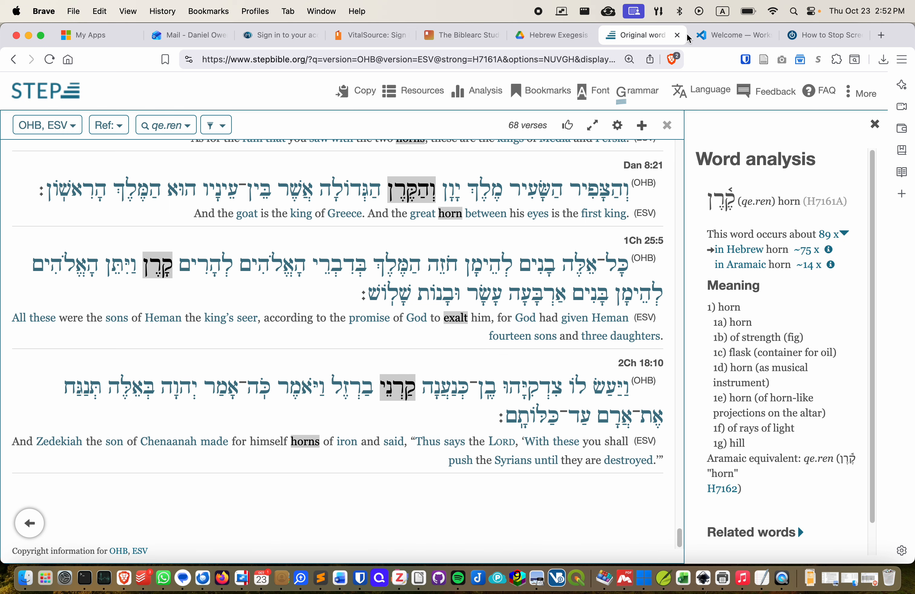
Switch to Visual Studio Code for the Web and create a new text file
{"action": "left_click", "coordinate": [722, 37]}
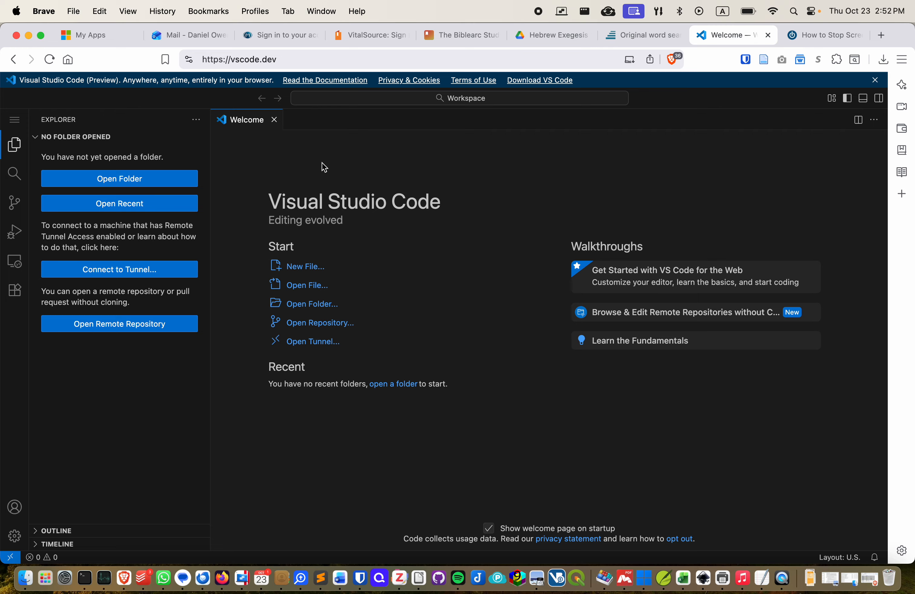
{"action": "left_click", "coordinate": [304, 270]}
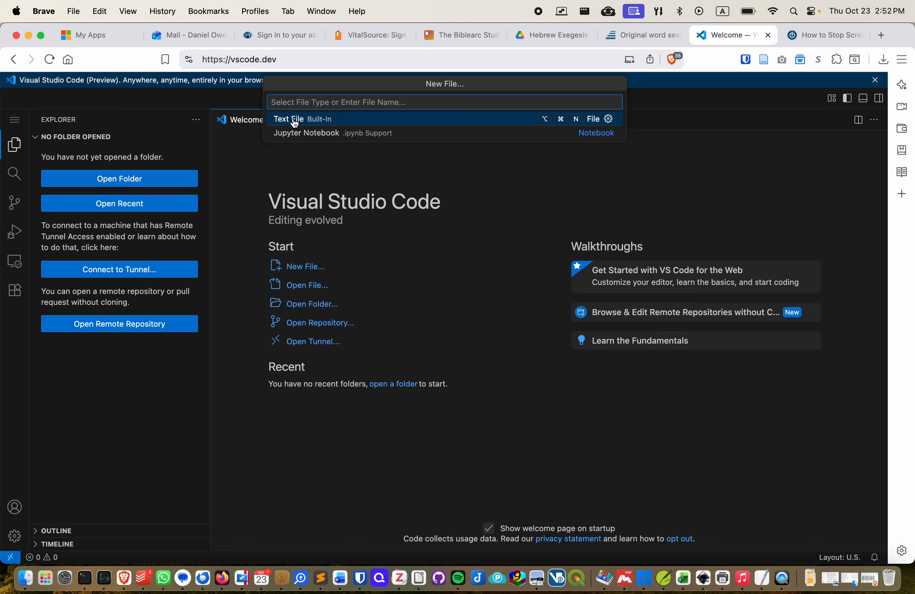
{"action": "left_click", "coordinate": [307, 123]}
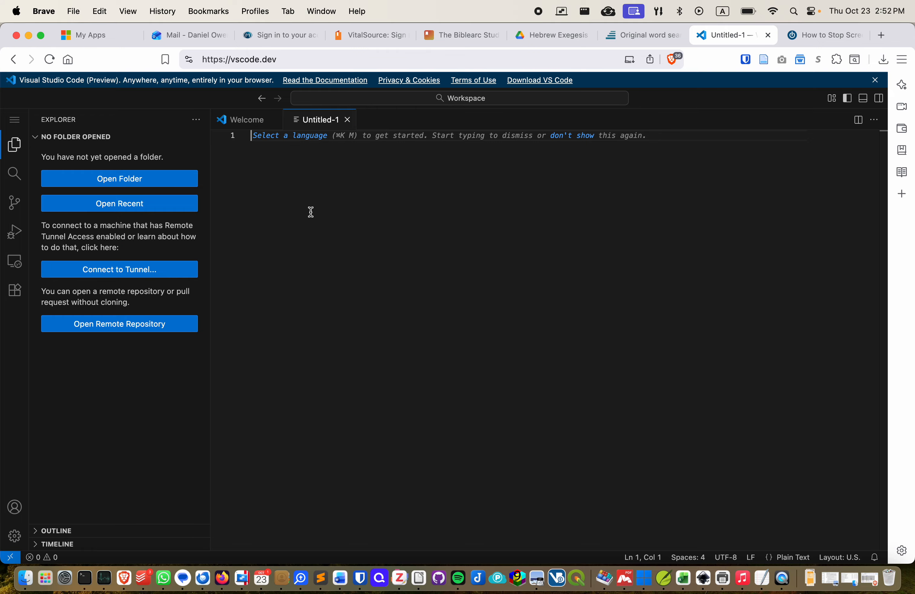
Paste the copied verses into the new file and review its reference, OHB and ESV line pattern from the beginning
{"action": "key", "text": "super+v"}
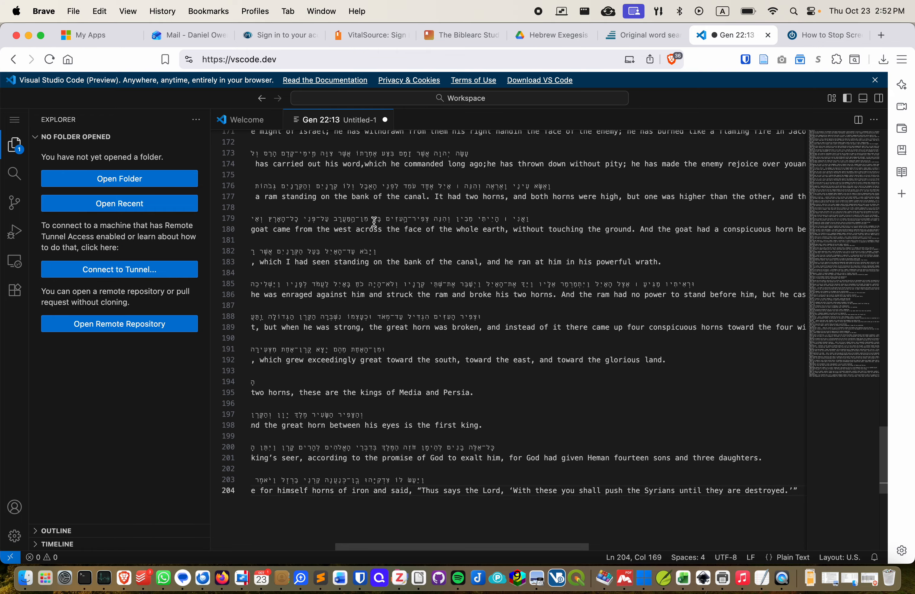
{"action": "key", "text": "super+Up"}
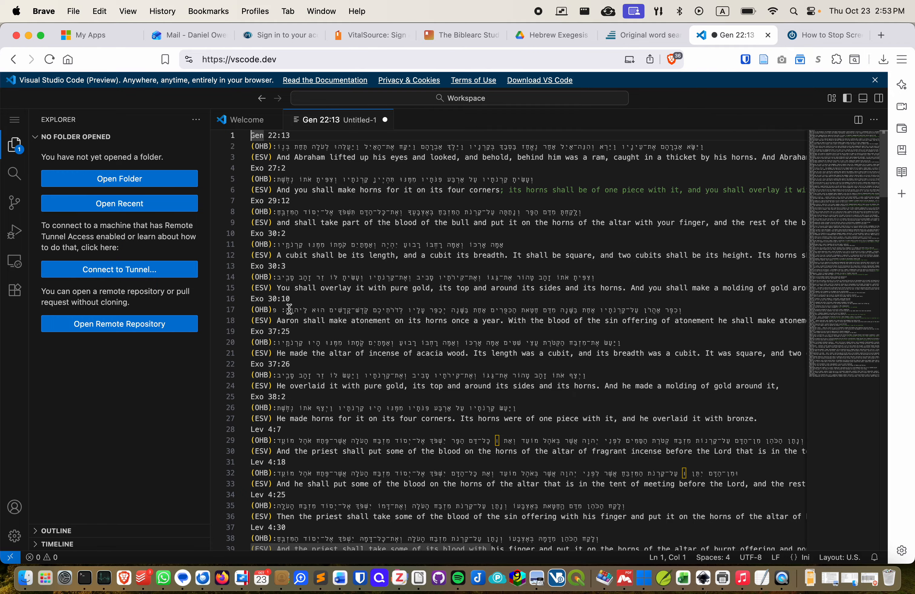
{"action": "scroll", "coordinate": [290, 336], "scroll_direction": "down", "scroll_amount": 1}
{"action": "scroll", "coordinate": [290, 337], "scroll_direction": "down", "scroll_amount": 14}
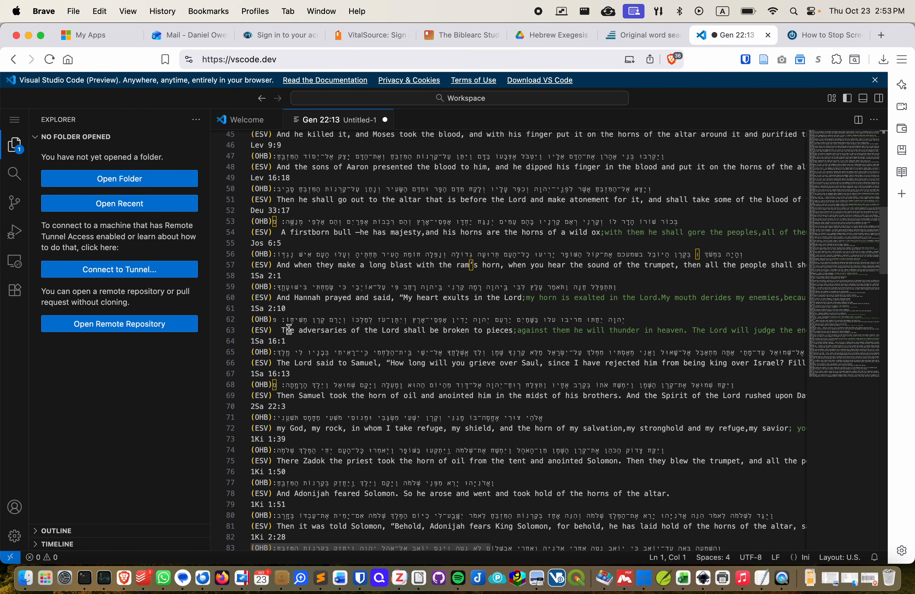
{"action": "scroll", "coordinate": [307, 279], "scroll_direction": "up", "scroll_amount": 15}
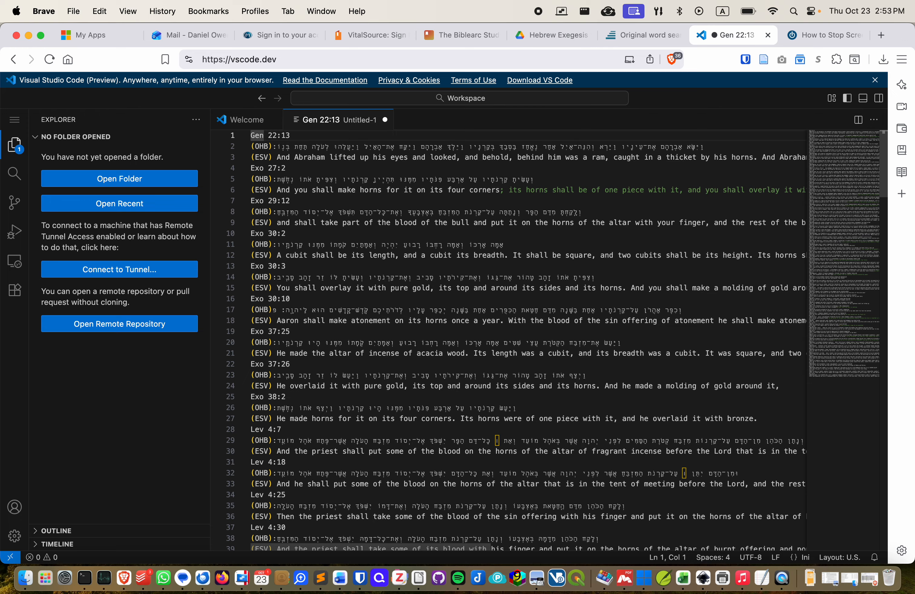
{"action": "left_click", "coordinate": [251, 146]}
{"action": "left_click", "coordinate": [251, 157]}
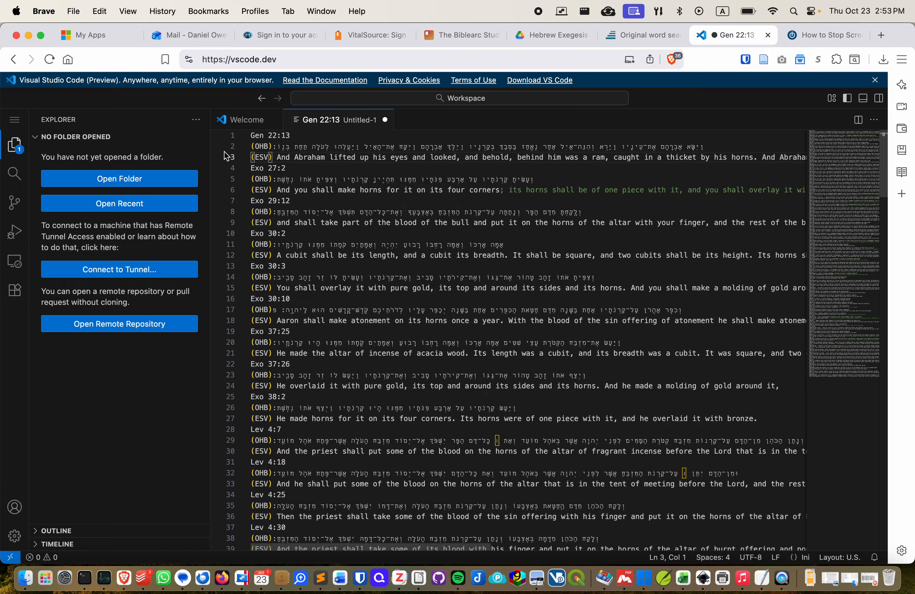
Search the pasted verses with regular expressions enabled for every line break followed by an opening parenthesis, using the pattern \n\(
{"action": "left_click", "coordinate": [14, 177]}
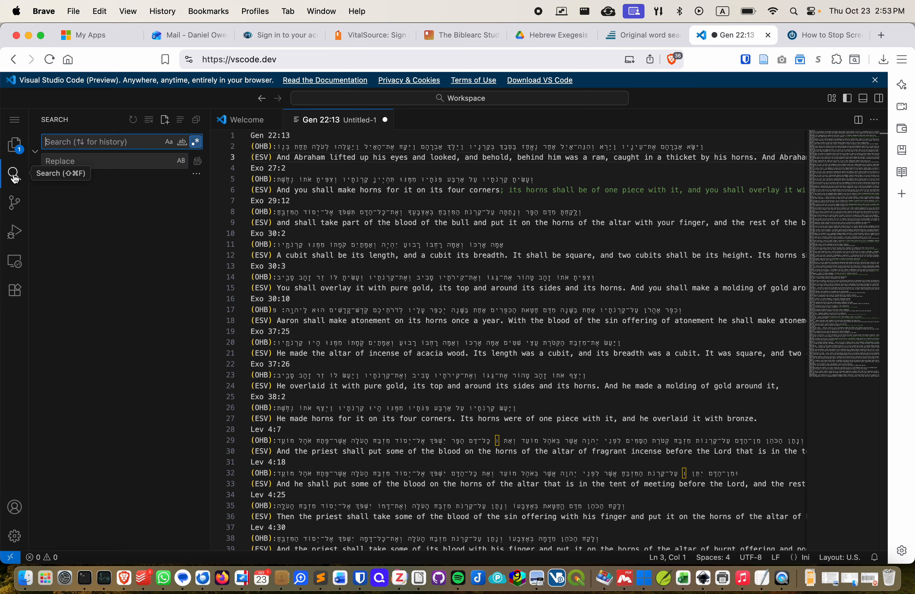
{"action": "left_click", "coordinate": [197, 150]}
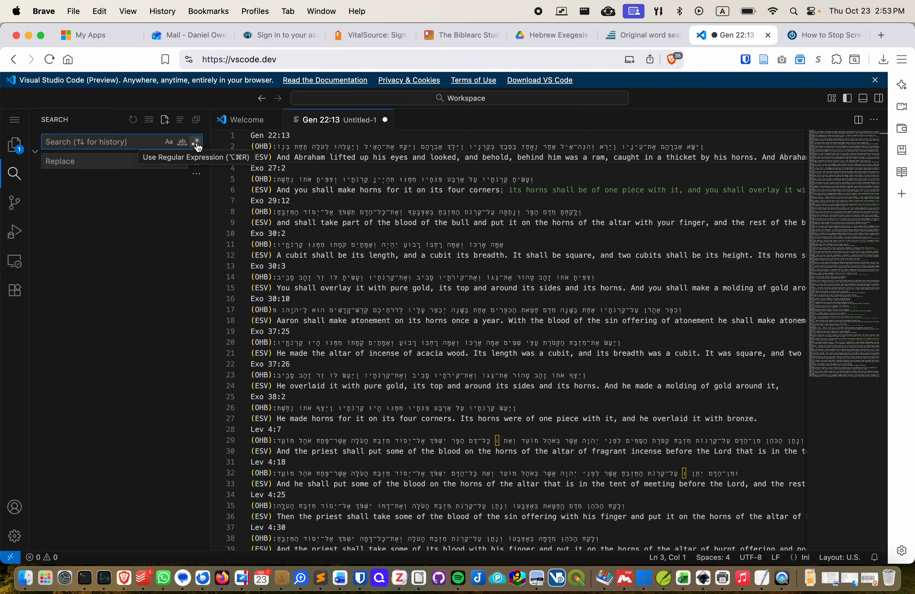
{"action": "left_click", "coordinate": [197, 144]}
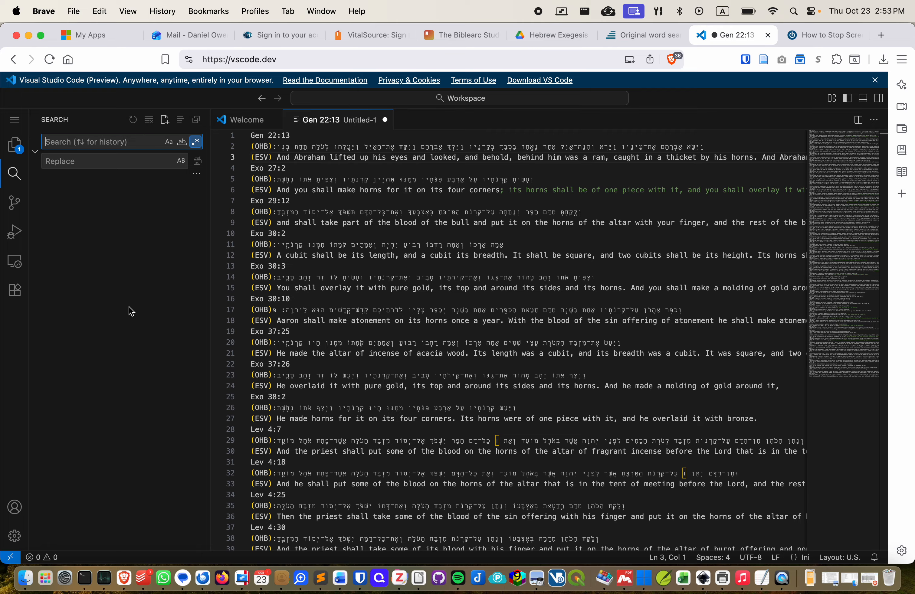
{"action": "type", "text": "\\"}
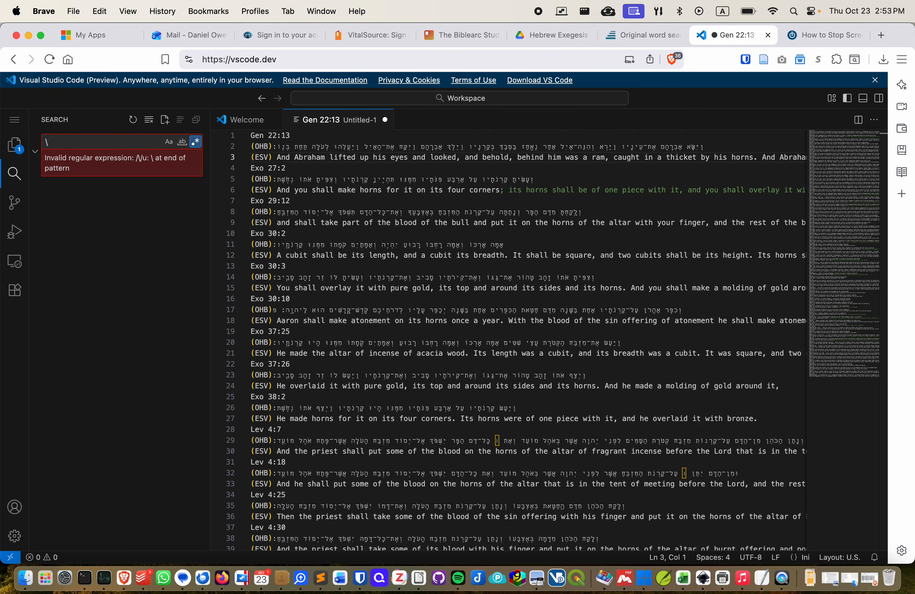
{"action": "type", "text": "n"}
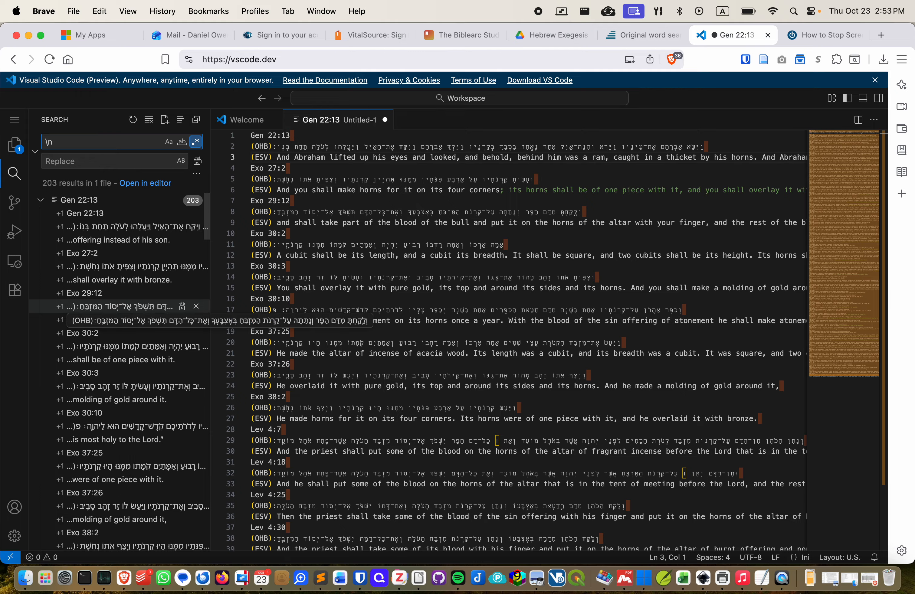
{"action": "type", "text": "\\"}
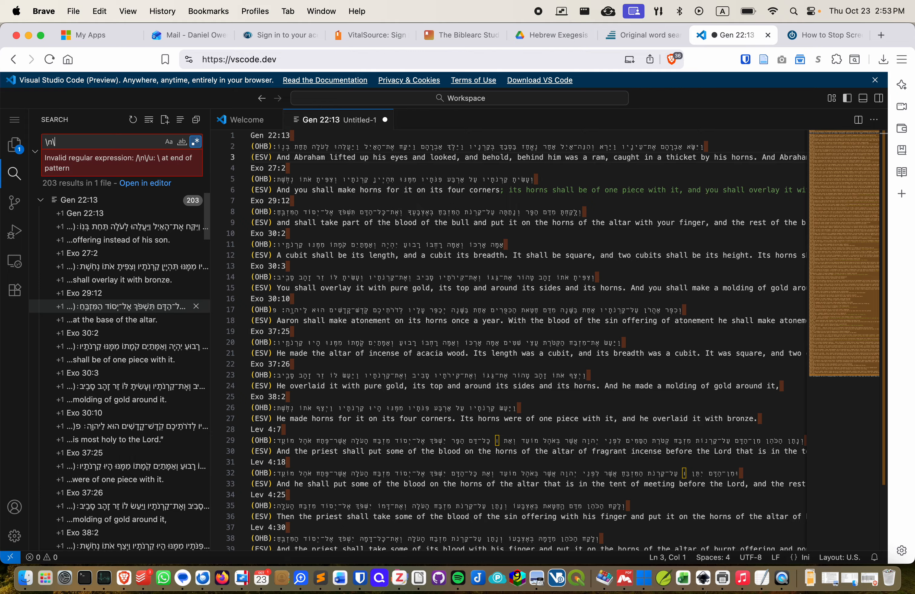
{"action": "type", "text": "("}
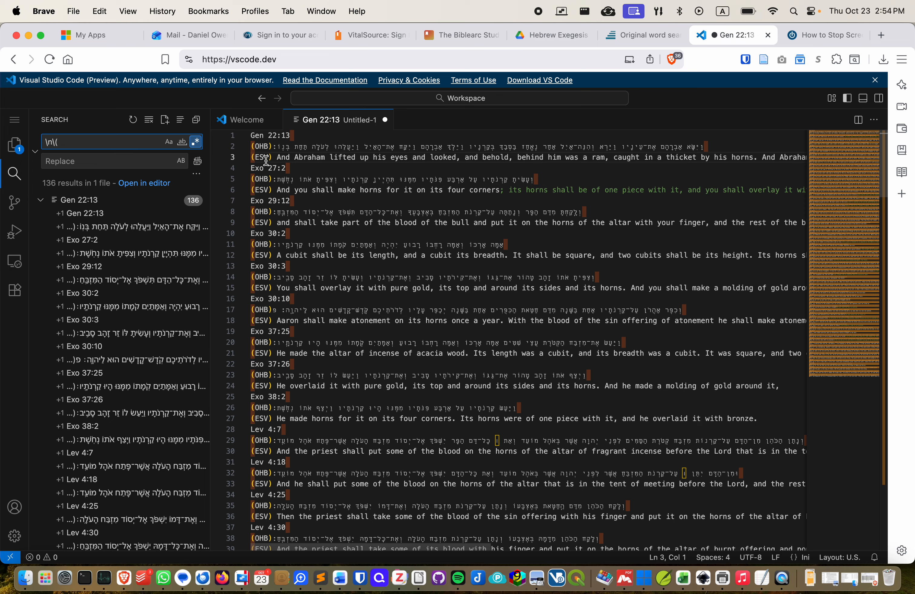
Replace all matches with a tab and opening parenthesis, \t(, and check the one-line verses through to 2Ch 18:10
{"action": "left_click", "coordinate": [106, 162]}
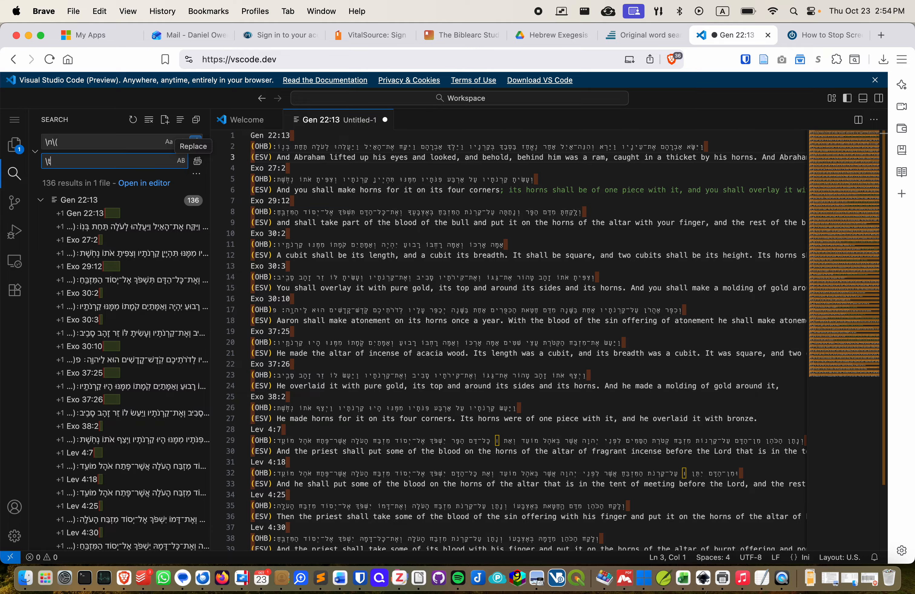
{"action": "type", "text": "("}
{"action": "left_click", "coordinate": [198, 166]}
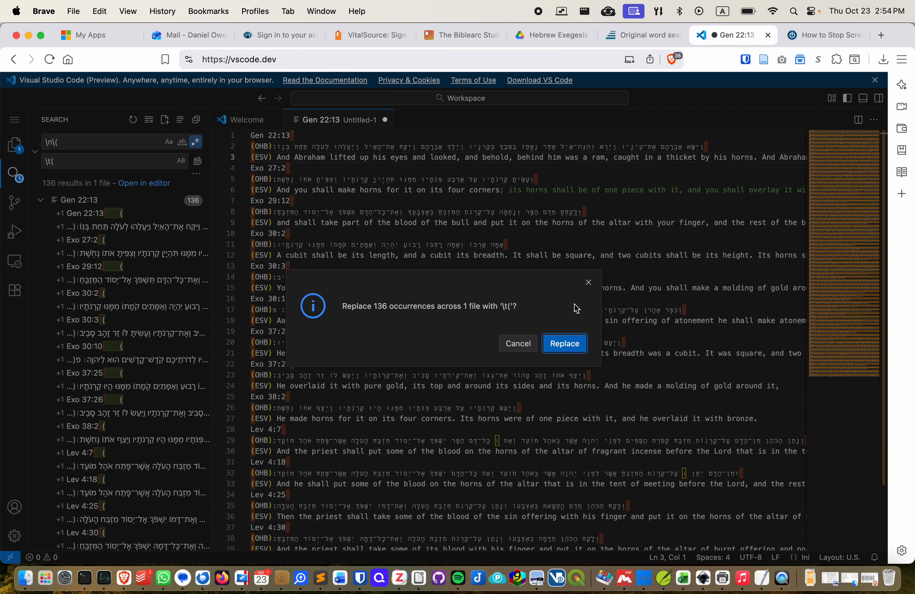
{"action": "left_click", "coordinate": [561, 343]}
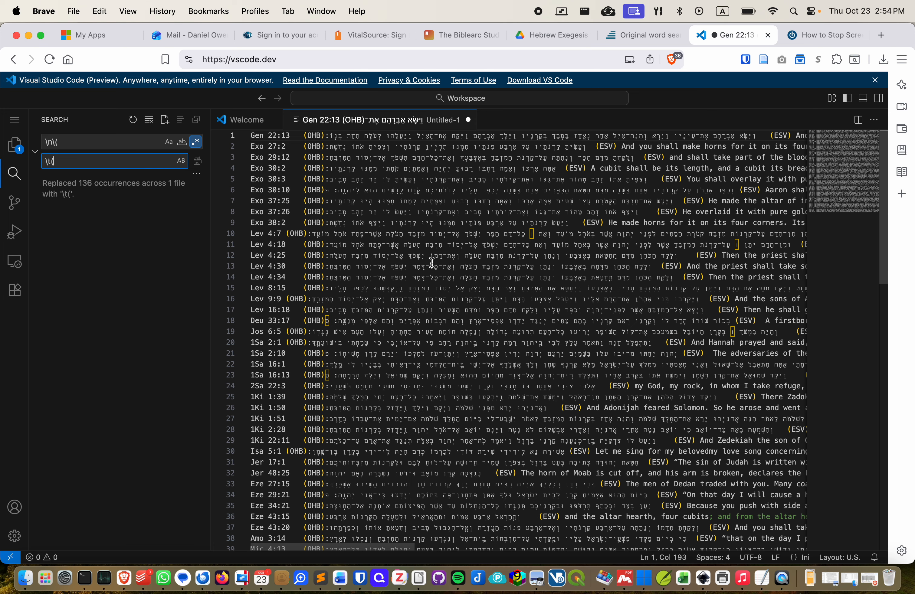
{"action": "scroll", "coordinate": [432, 265], "scroll_direction": "down", "scroll_amount": 15}
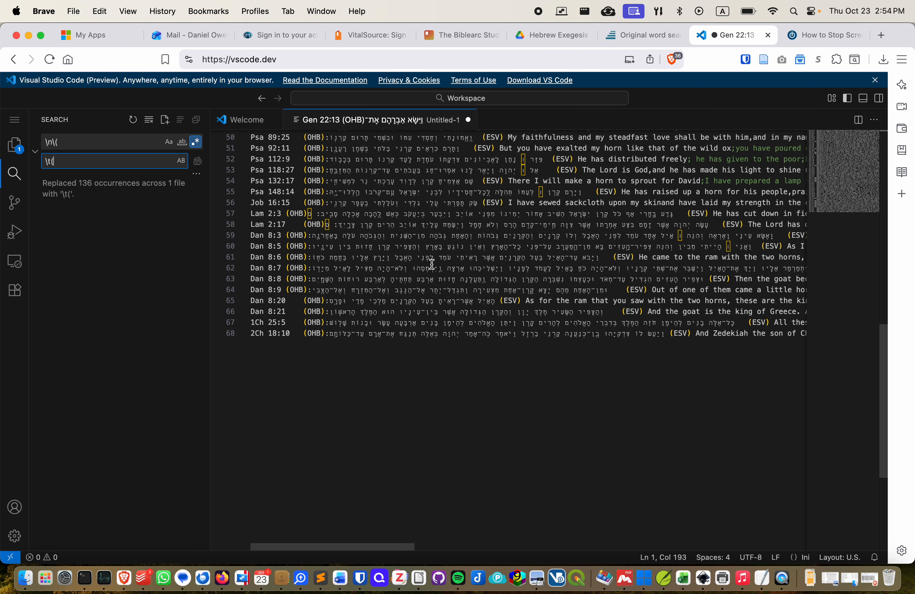
{"action": "scroll", "coordinate": [432, 265], "scroll_direction": "up", "scroll_amount": 15}
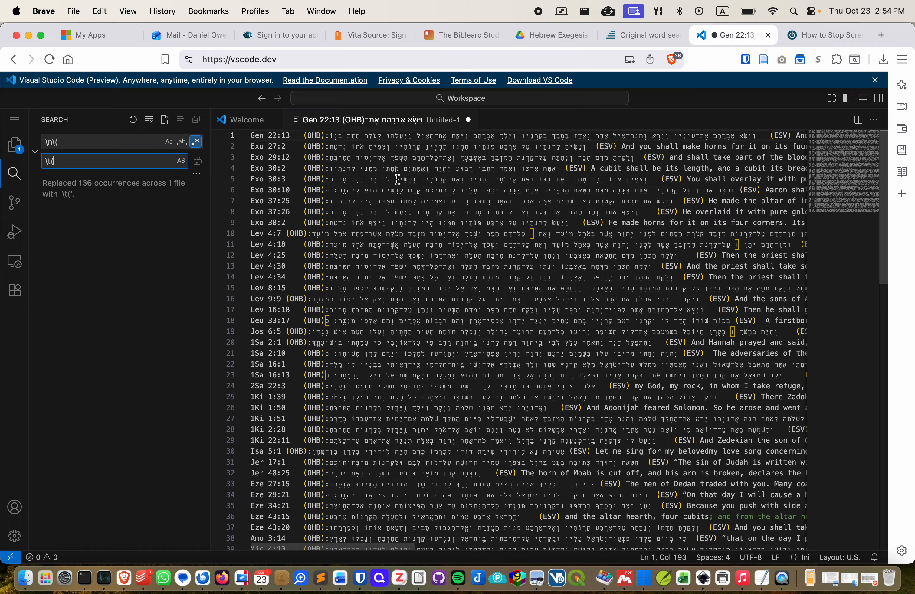
Save the reformatted verse file to the computer as plain text, and save a second copy of it
{"action": "key", "text": "super+s"}
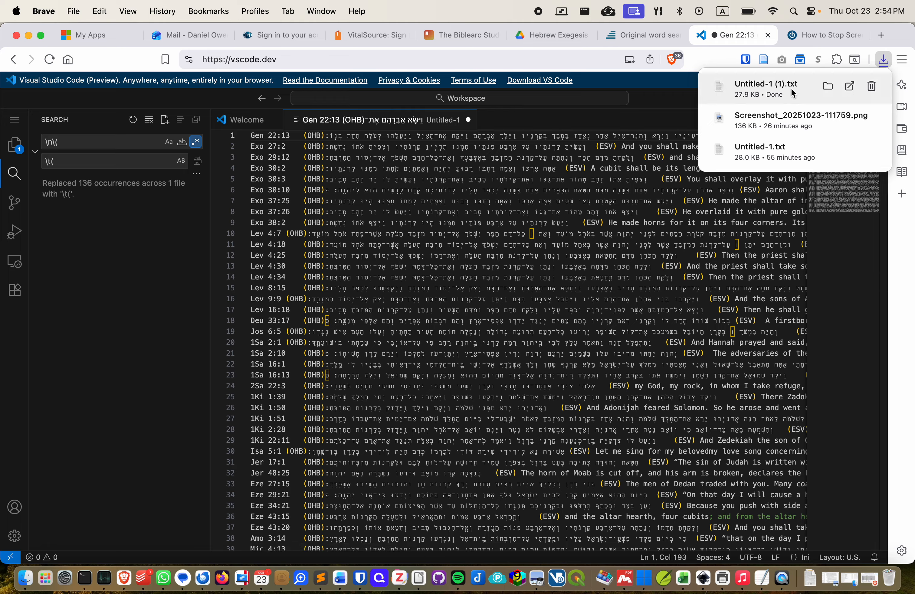
{"action": "left_click", "coordinate": [409, 101]}
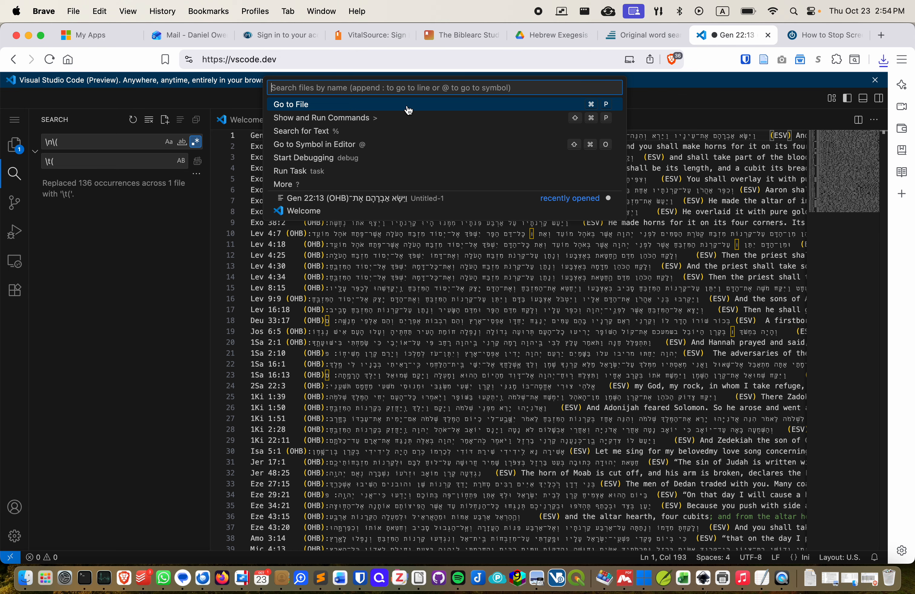
{"action": "left_click", "coordinate": [682, 135]}
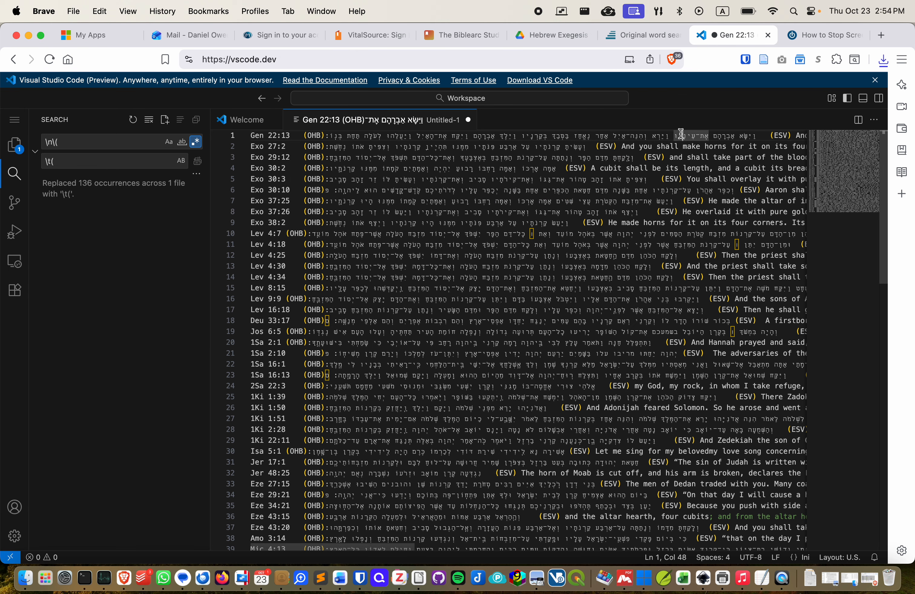
{"action": "right_click", "coordinate": [352, 124]}
{"action": "left_click", "coordinate": [320, 125]}
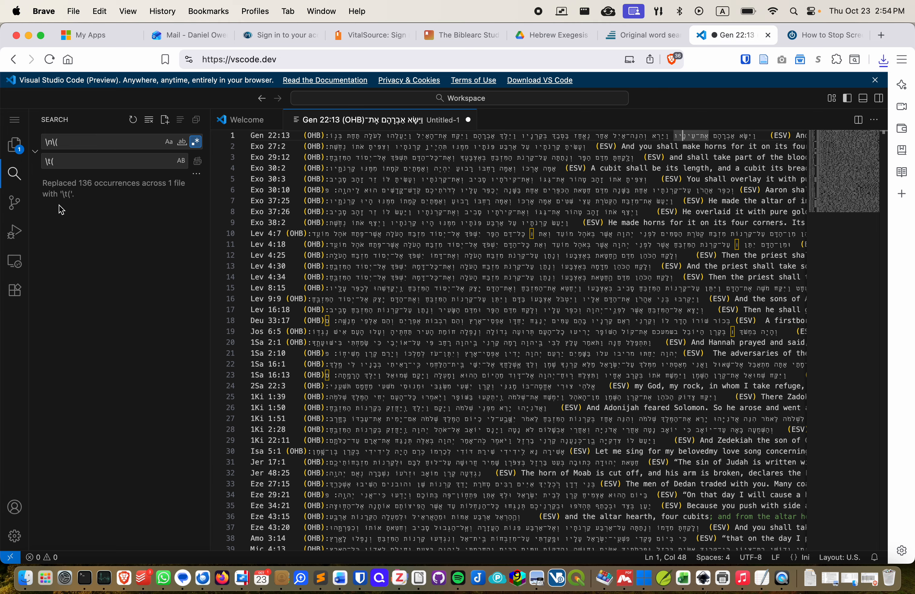
{"action": "left_click", "coordinate": [14, 121]}
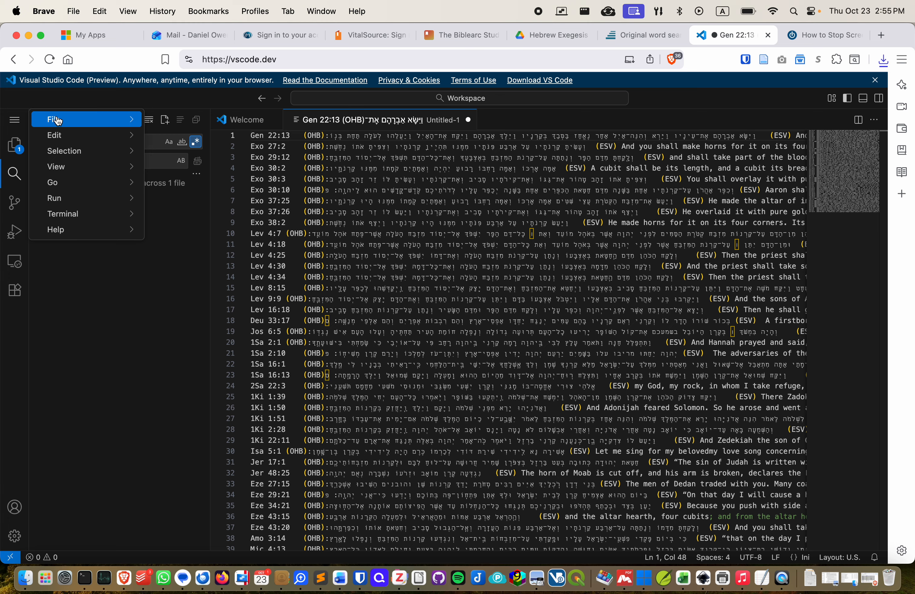
{"action": "mouse_move", "coordinate": [116, 119]}
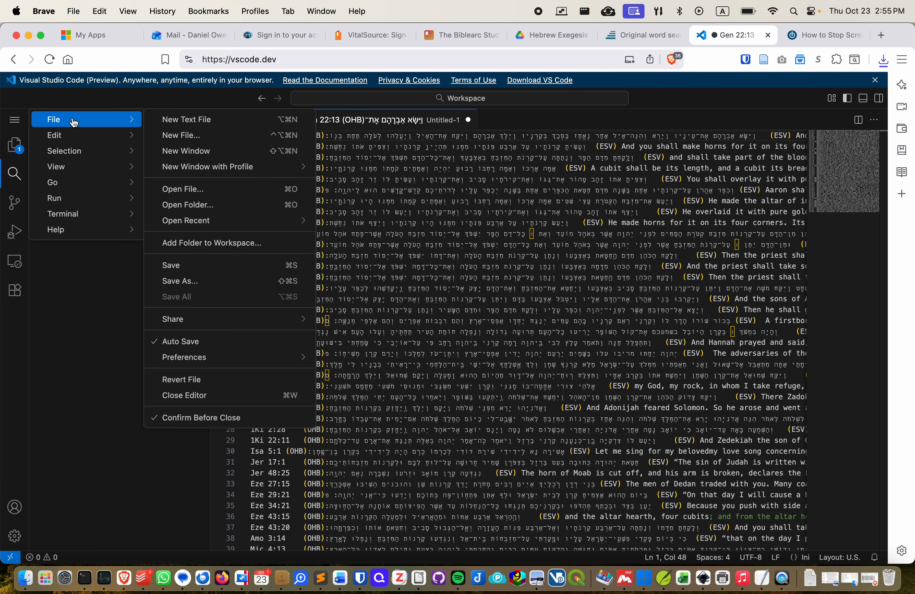
{"action": "left_click", "coordinate": [180, 266]}
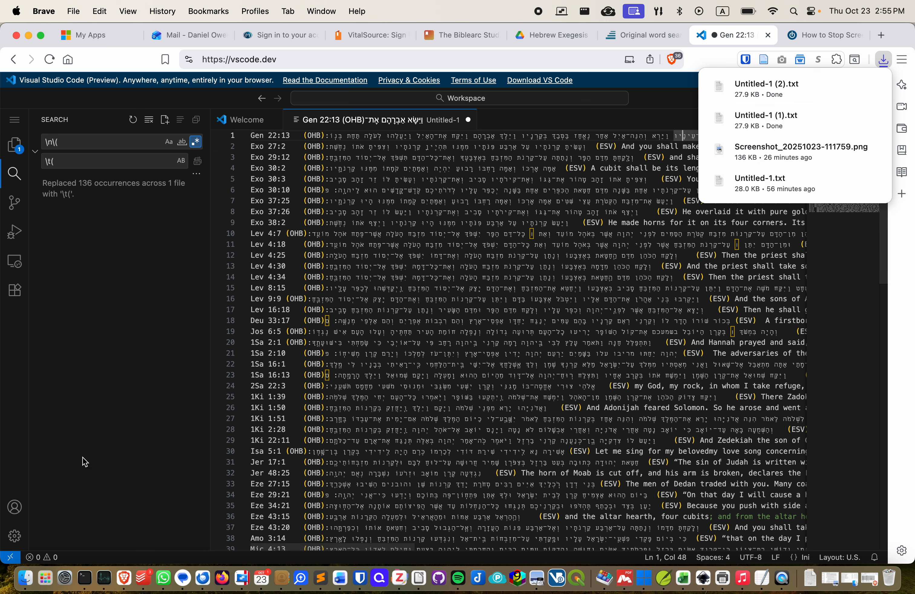
{"action": "left_click", "coordinate": [146, 368]}
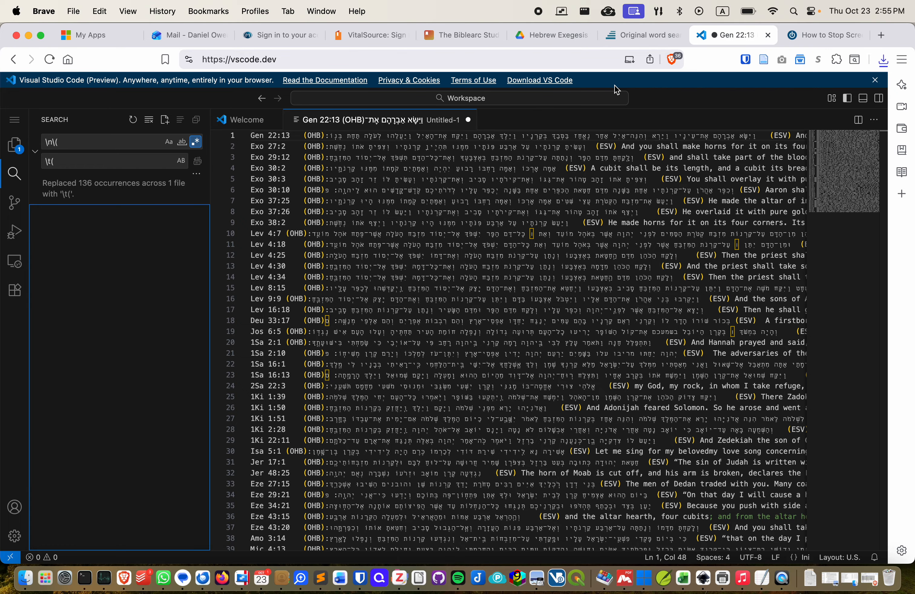
Switch to Google Drive and create a blank Google Sheets spreadsheet in the Hebrew Exegesis 1 folder
{"action": "left_click", "coordinate": [554, 38]}
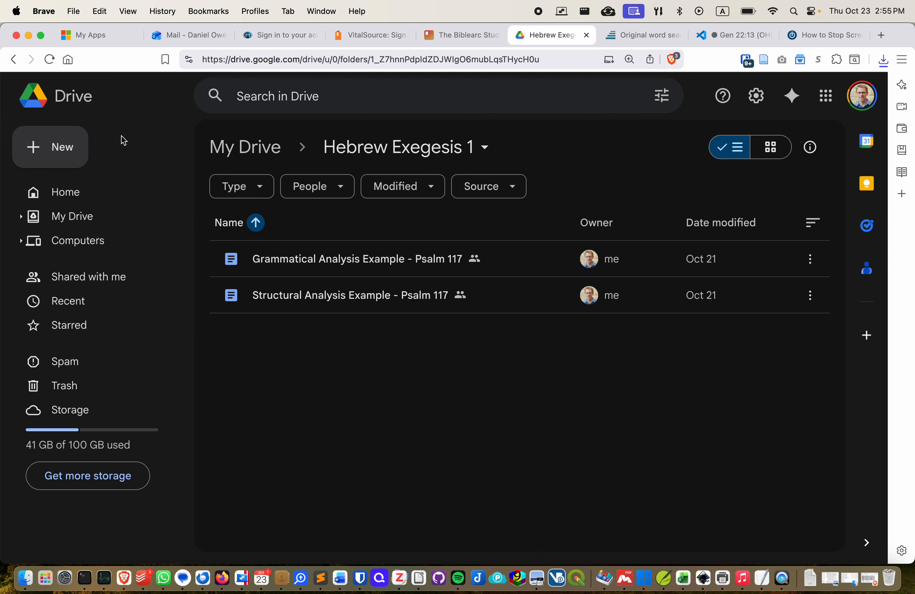
{"action": "left_click", "coordinate": [56, 154]}
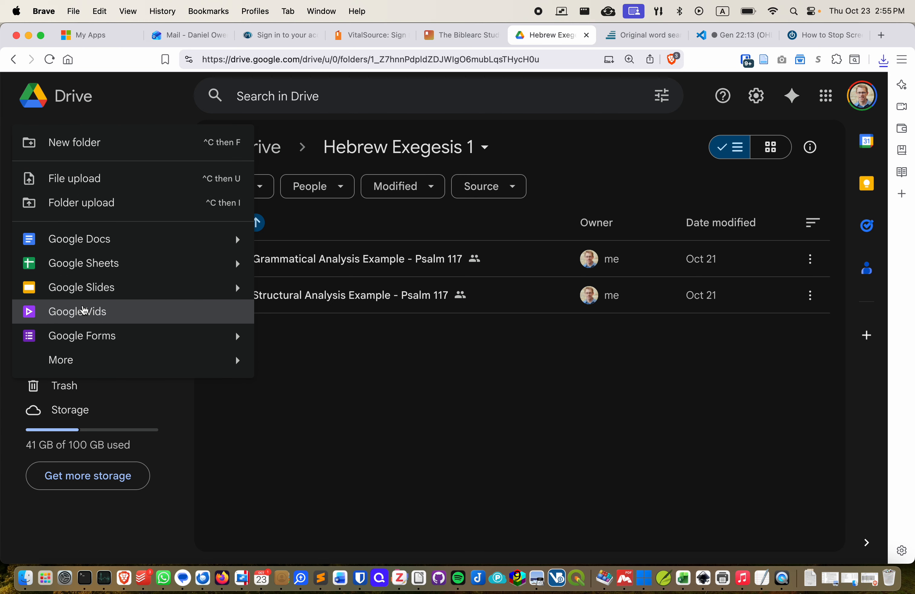
{"action": "mouse_move", "coordinate": [239, 266]}
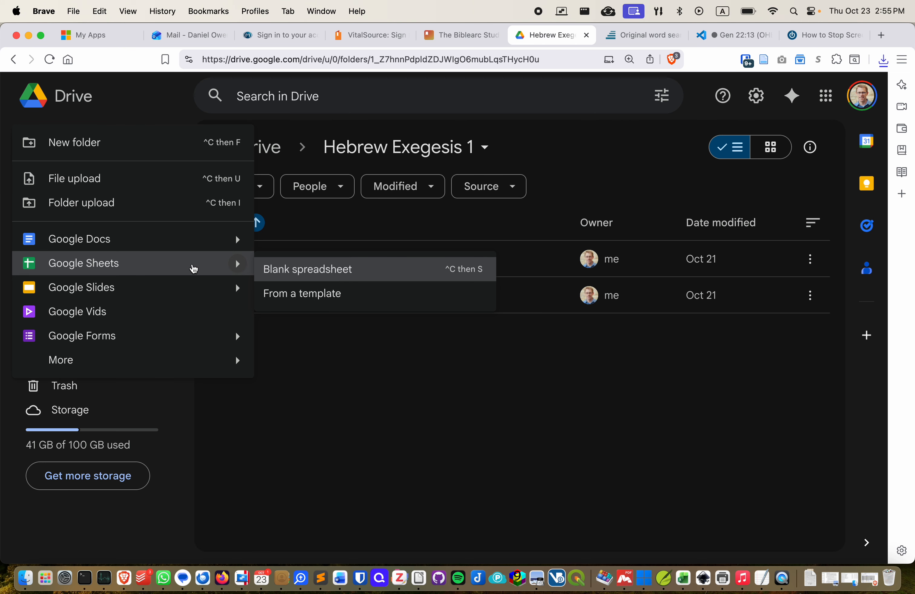
{"action": "left_click", "coordinate": [194, 267]}
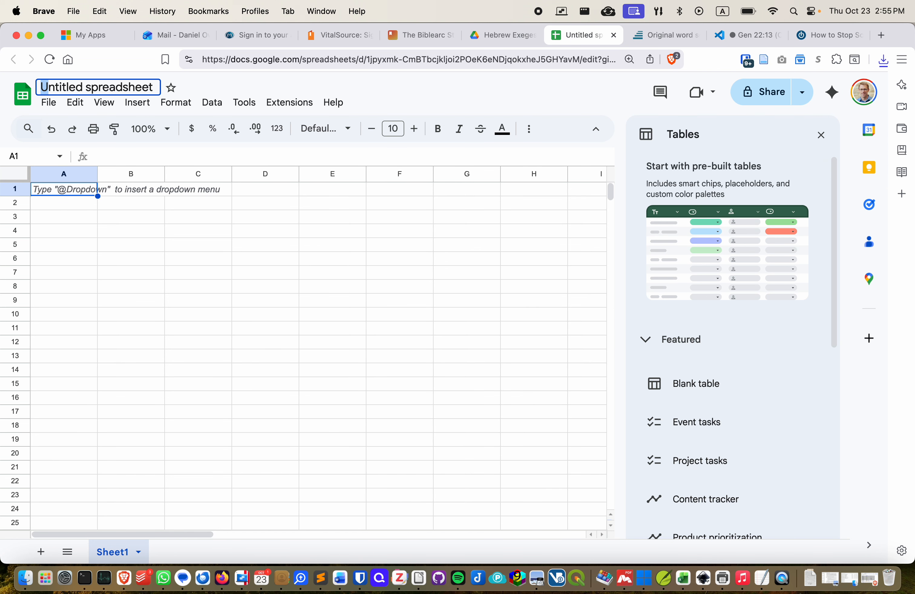
Rename the new spreadsheet "קֶרֶן Search Results", switching the keyboard input between Hebrew and English
{"action": "left_click", "coordinate": [72, 81]}
{"action": "key", "text": "ctrl+space"}
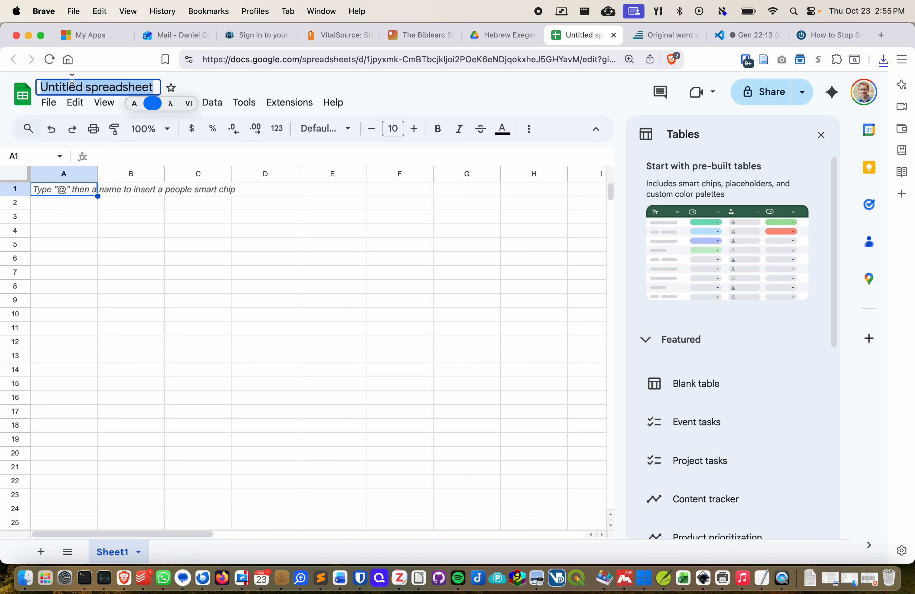
{"action": "key", "text": "ctrl+space"}
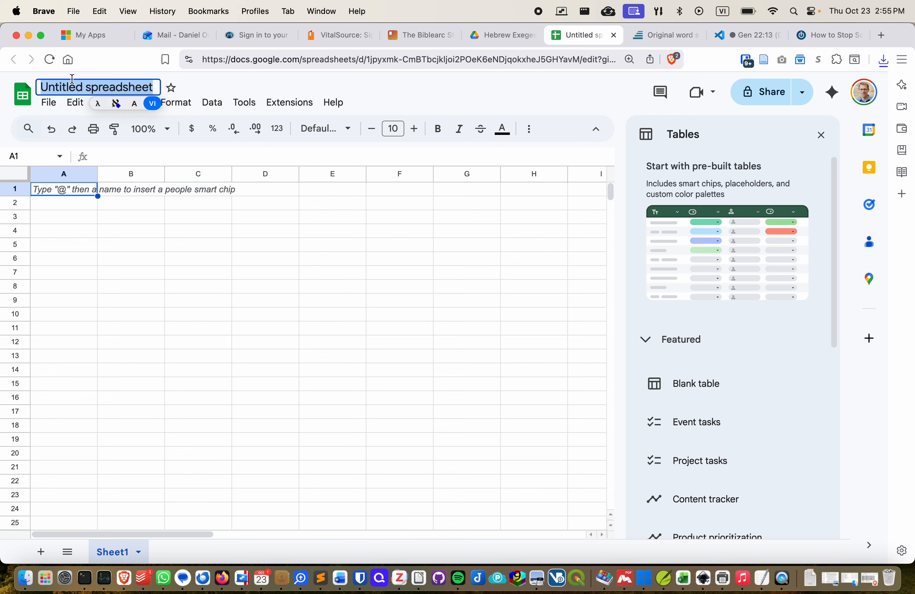
{"action": "type", "text": "קֶרֶן"}
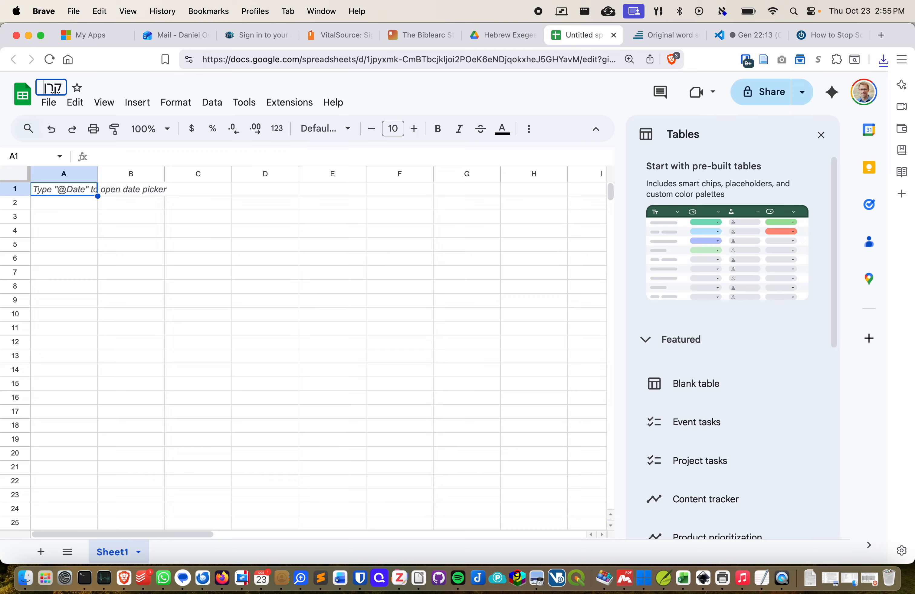
{"action": "key", "text": "ctrl+space"}
{"action": "key", "text": "ctrl+space"}
{"action": "key", "text": "ctrl+space"}
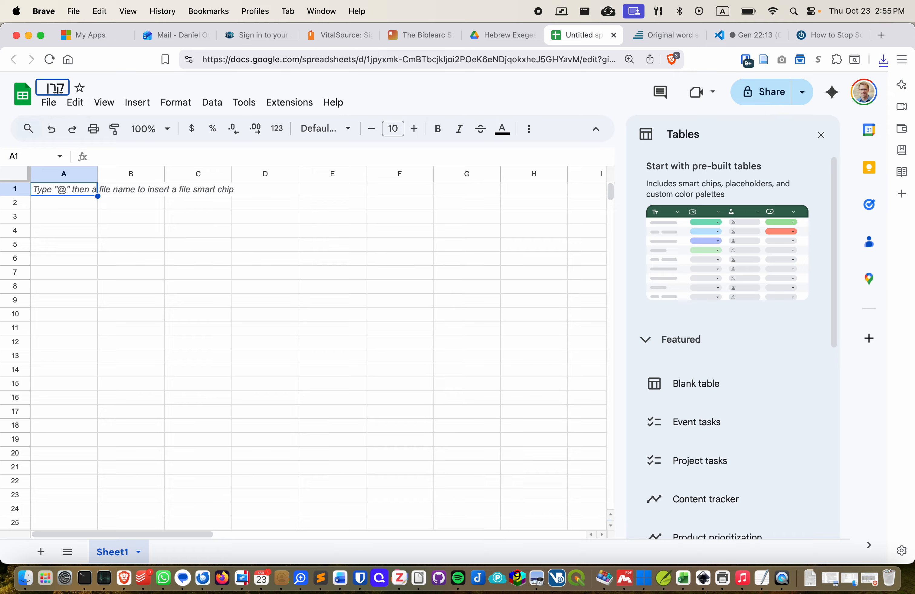
{"action": "type", "text": "Search "}
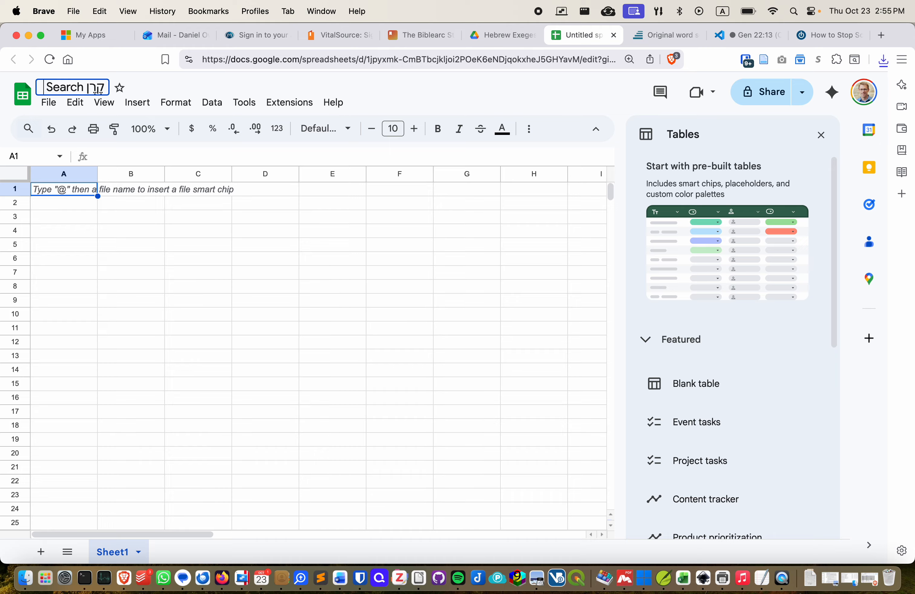
{"action": "type", "text": " Results"}
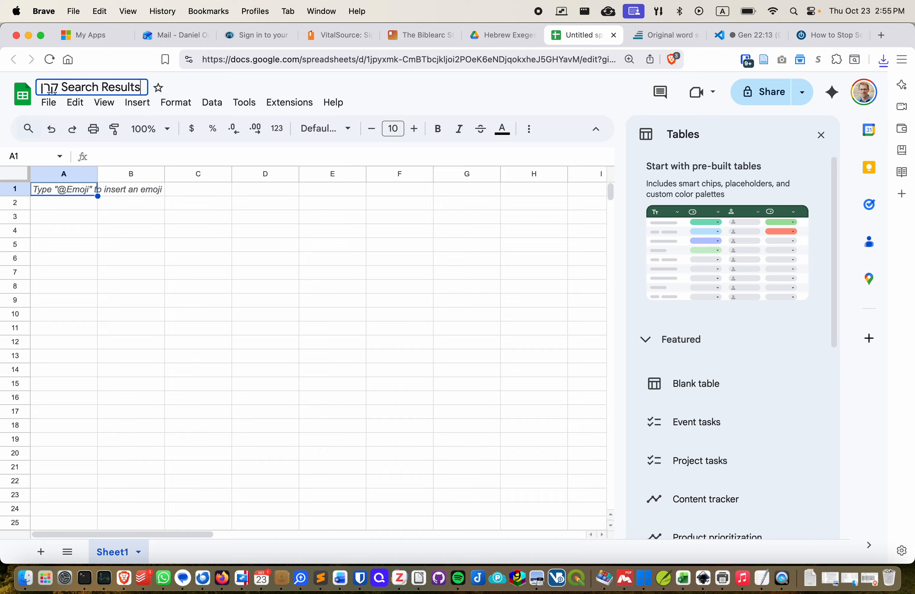
{"action": "key", "text": "Return"}
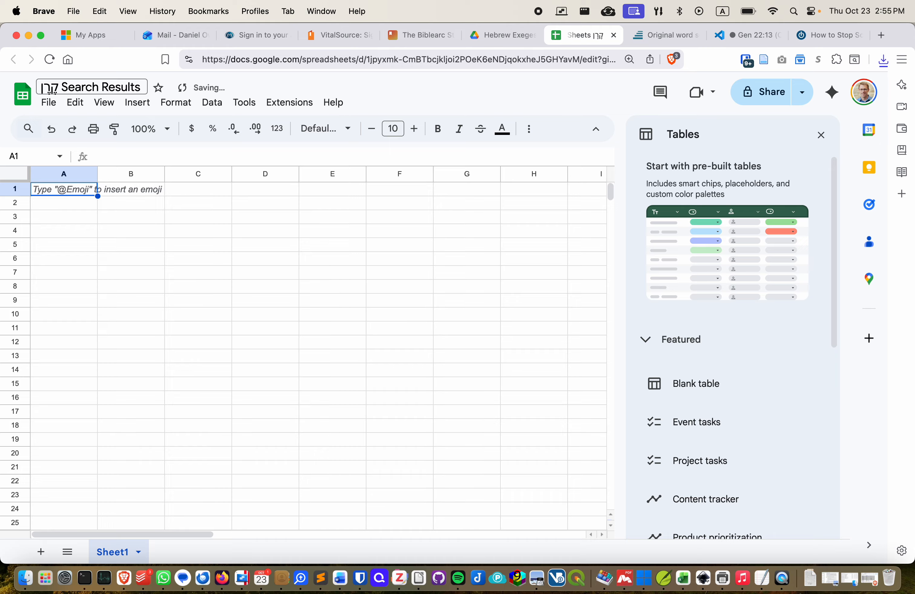
Start a file import into the spreadsheet and upload Untitled-1 (1).txt from the Downloads folder
{"action": "left_click", "coordinate": [48, 110]}
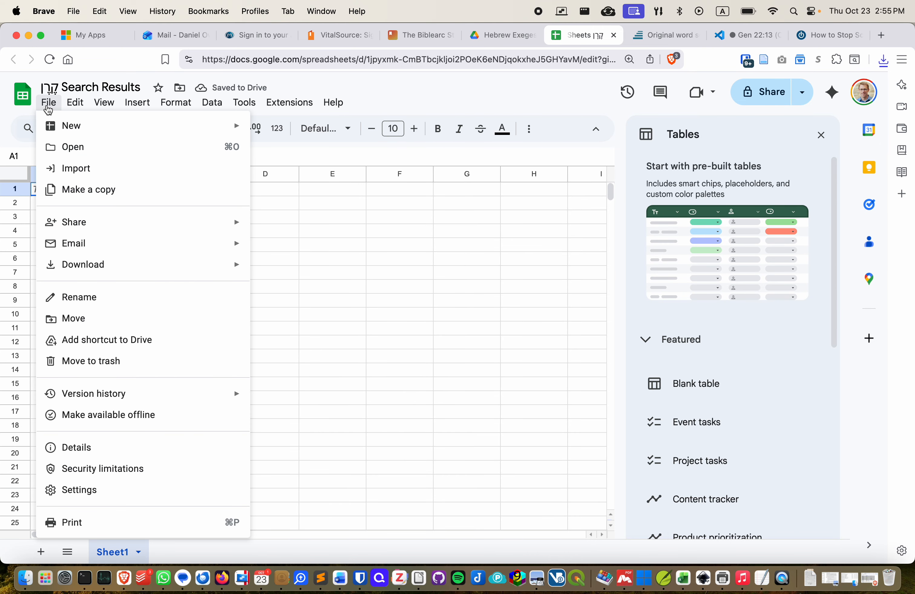
{"action": "left_click", "coordinate": [74, 171]}
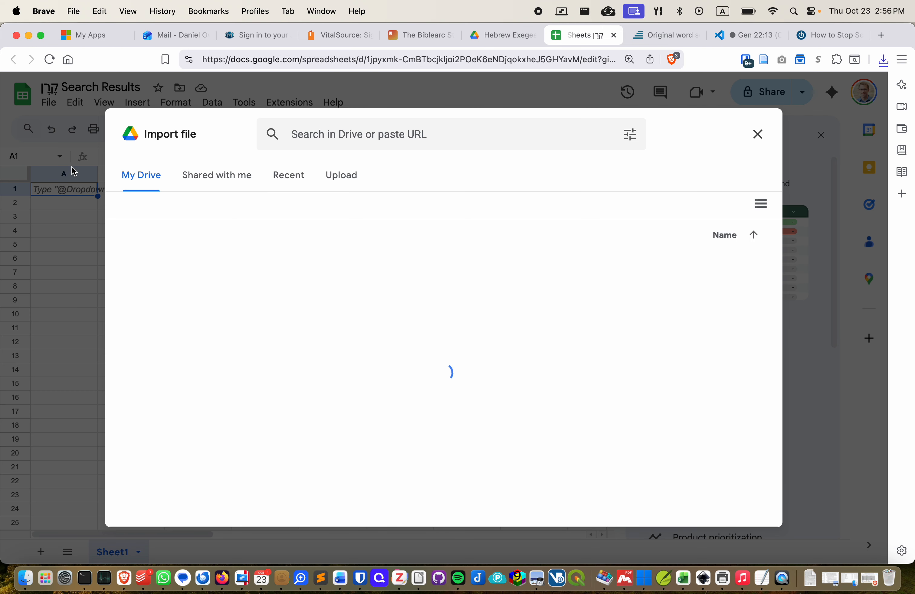
{"action": "left_click", "coordinate": [340, 176]}
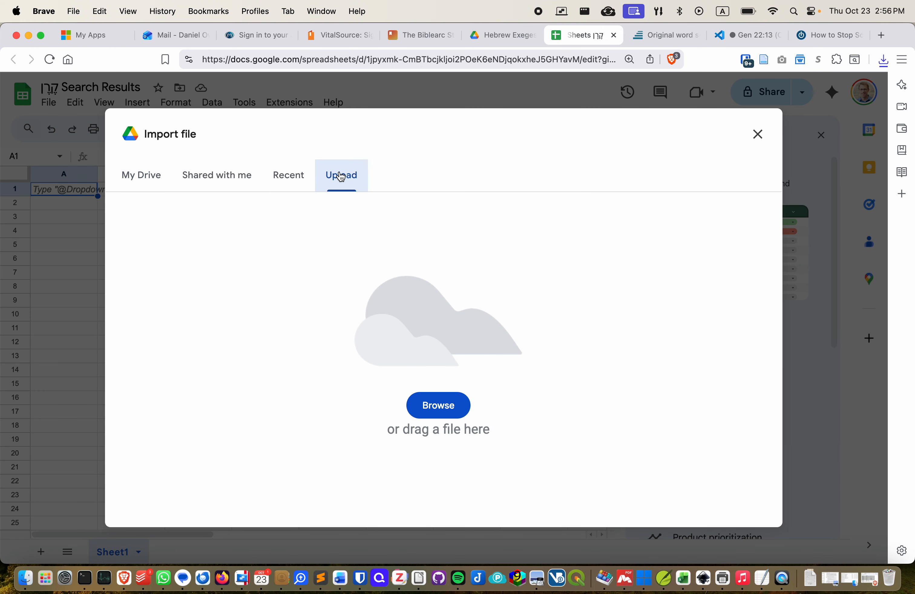
{"action": "left_click", "coordinate": [439, 411]}
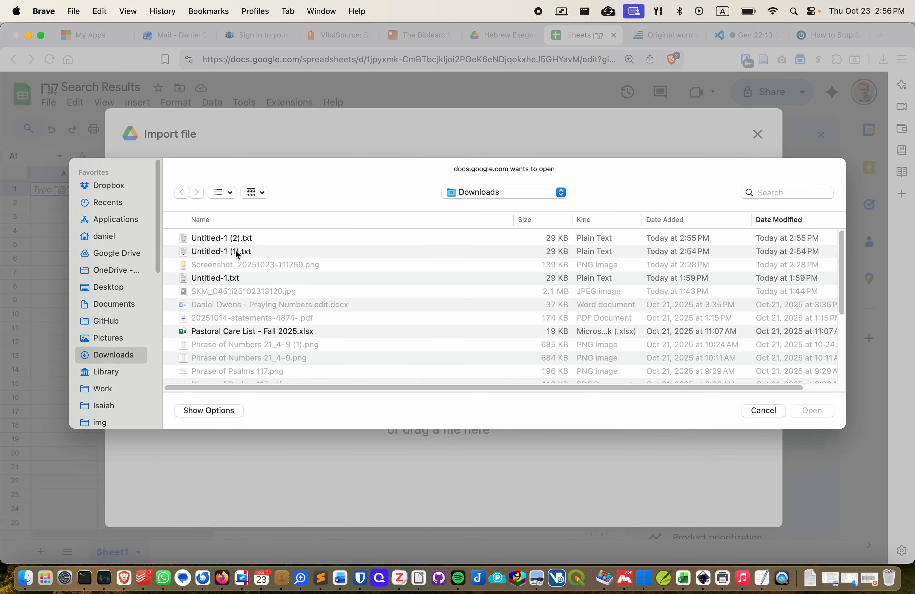
{"action": "left_click", "coordinate": [237, 253]}
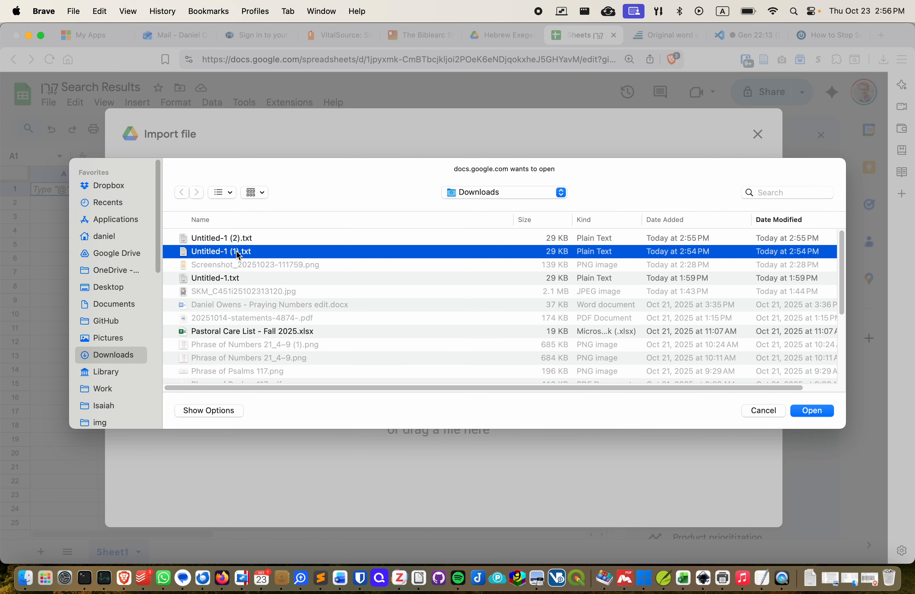
{"action": "left_click", "coordinate": [811, 412]}
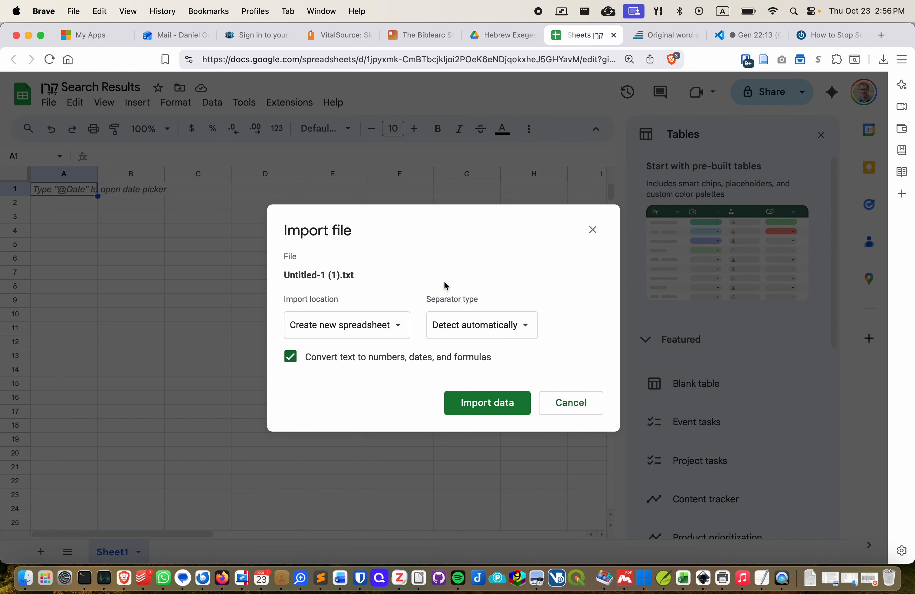
Import the data so that it replaces the spreadsheet, using Tab as the separator type
{"action": "left_click", "coordinate": [395, 334]}
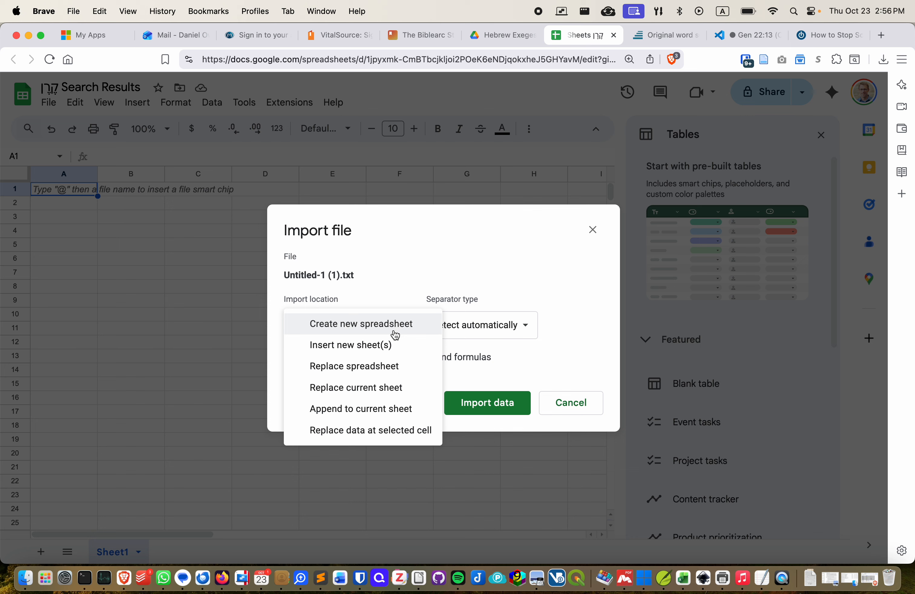
{"action": "left_click", "coordinate": [373, 367]}
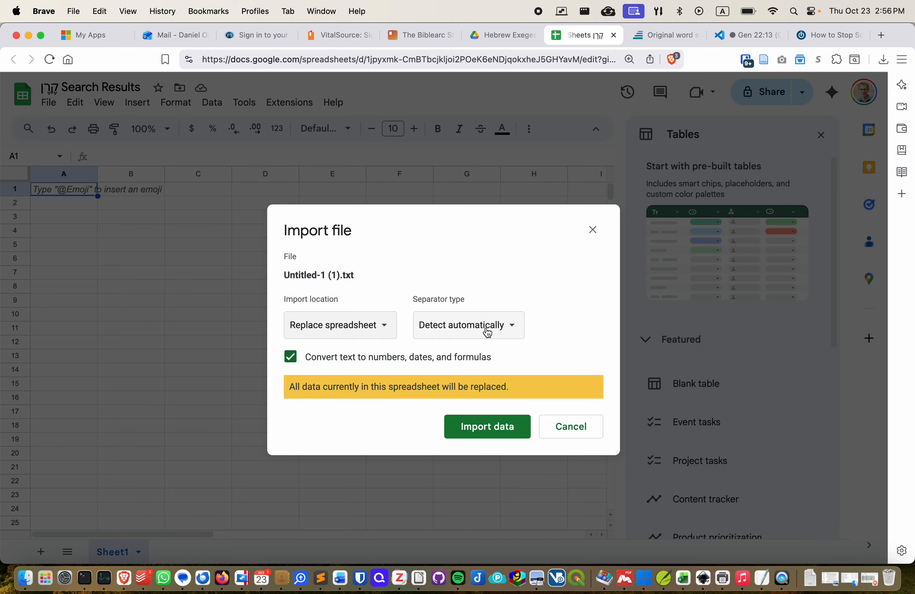
{"action": "left_click", "coordinate": [501, 332]}
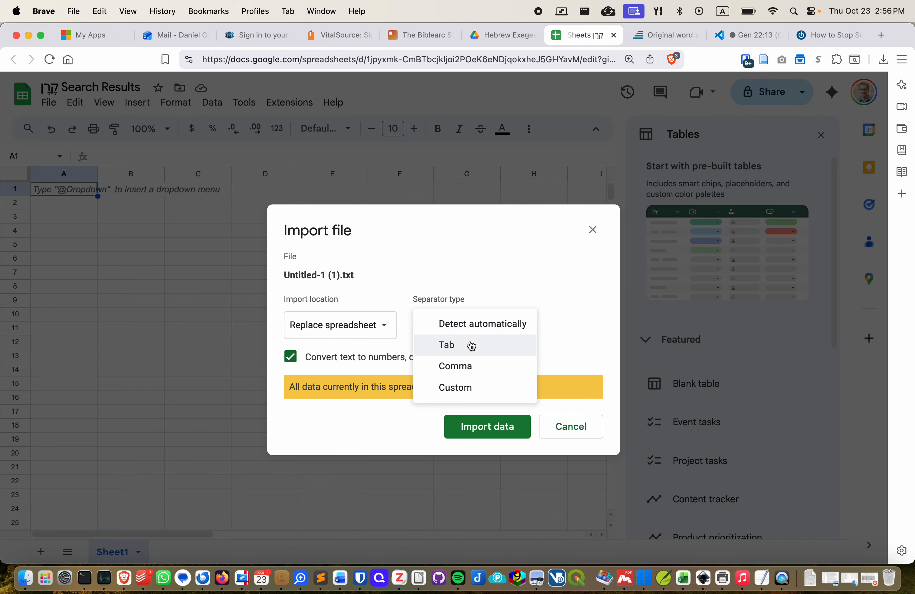
{"action": "left_click", "coordinate": [484, 330]}
{"action": "left_click", "coordinate": [472, 330]}
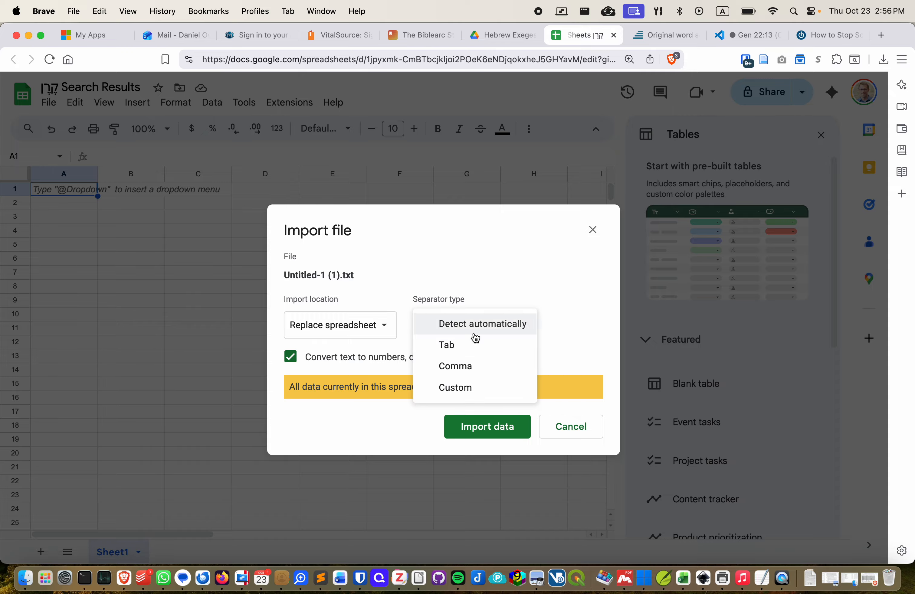
{"action": "left_click", "coordinate": [455, 346]}
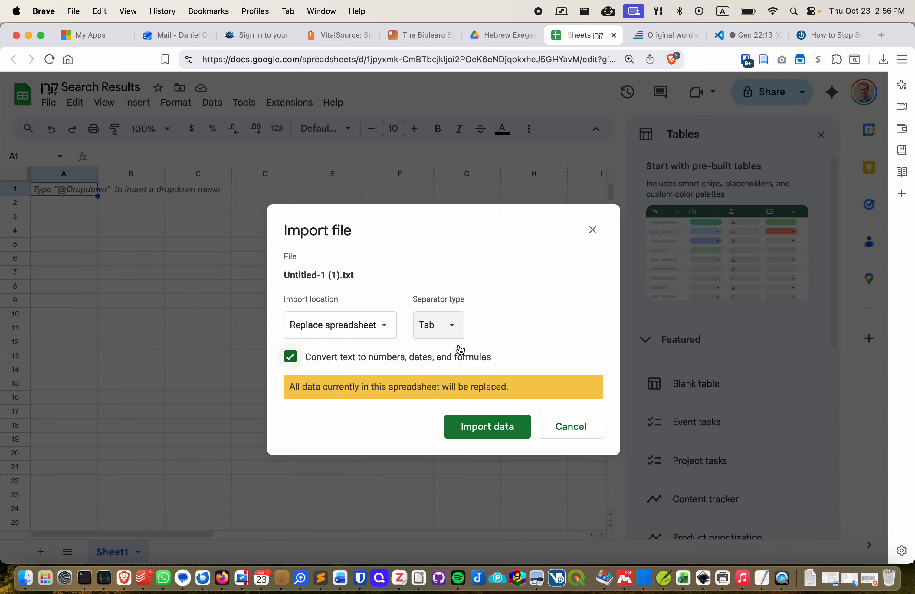
{"action": "left_click", "coordinate": [489, 428]}
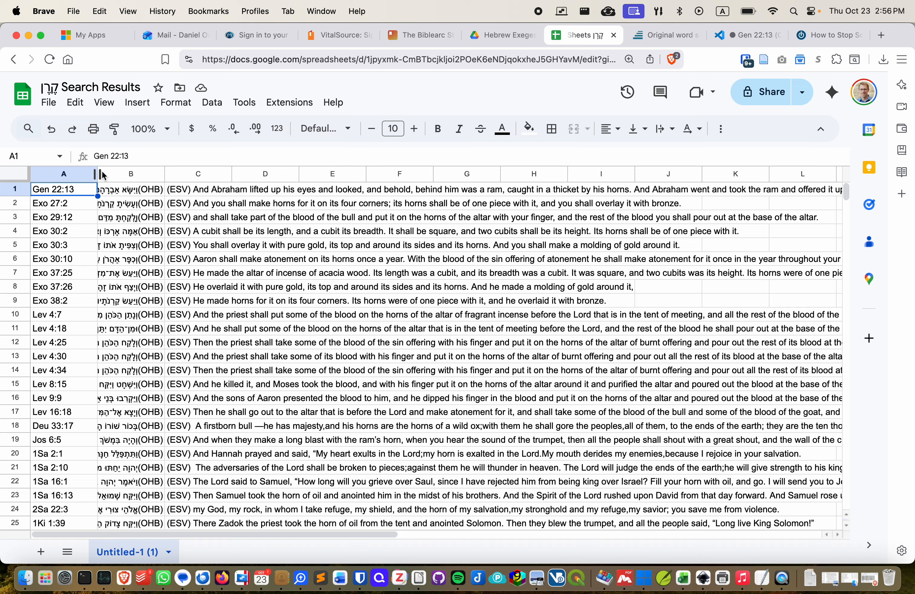
Widen columns B and C to several times their width, and format all cells with wrapped text aligned to the top
{"action": "left_click_drag", "start_coordinate": [136, 174], "coordinate": [419, 199]}
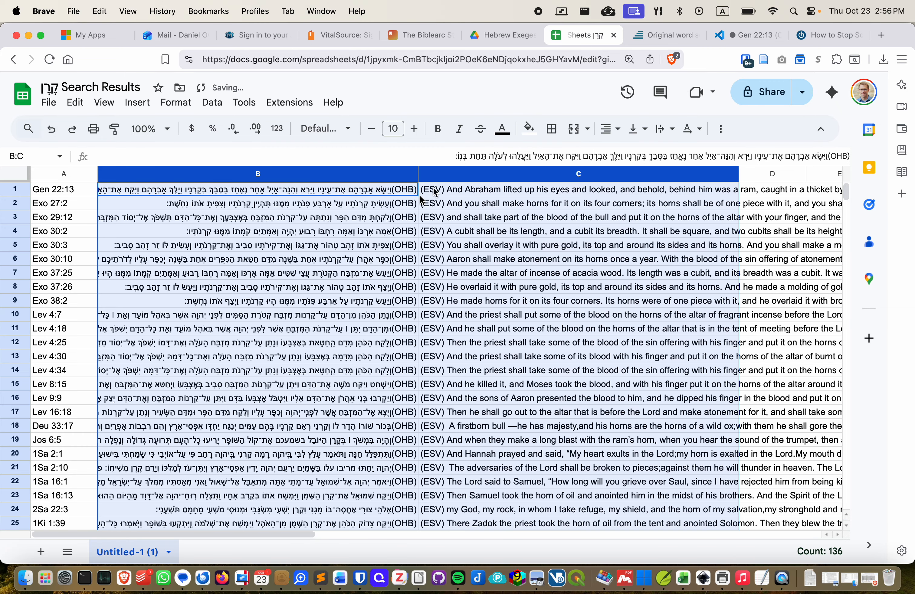
{"action": "left_click", "coordinate": [15, 174]}
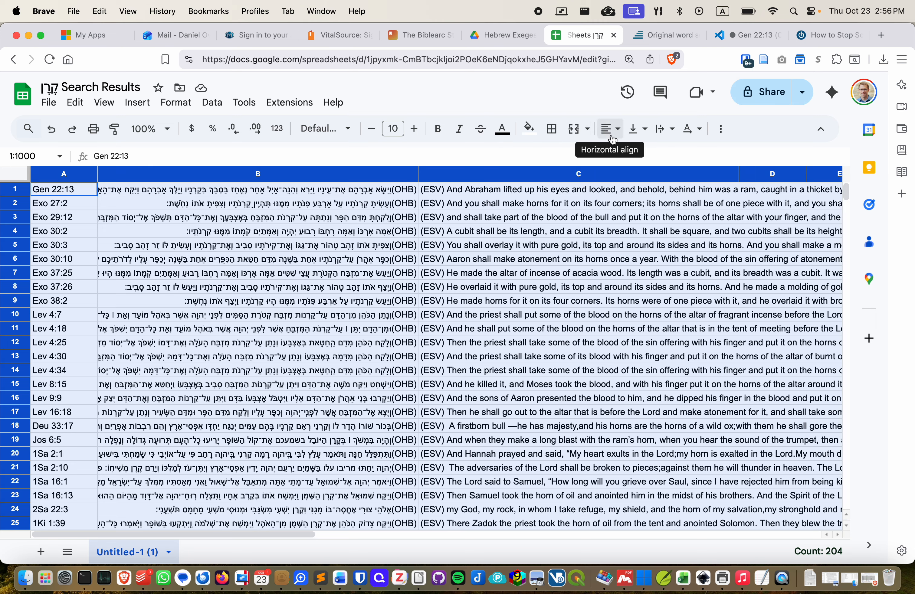
{"action": "left_click", "coordinate": [663, 129]}
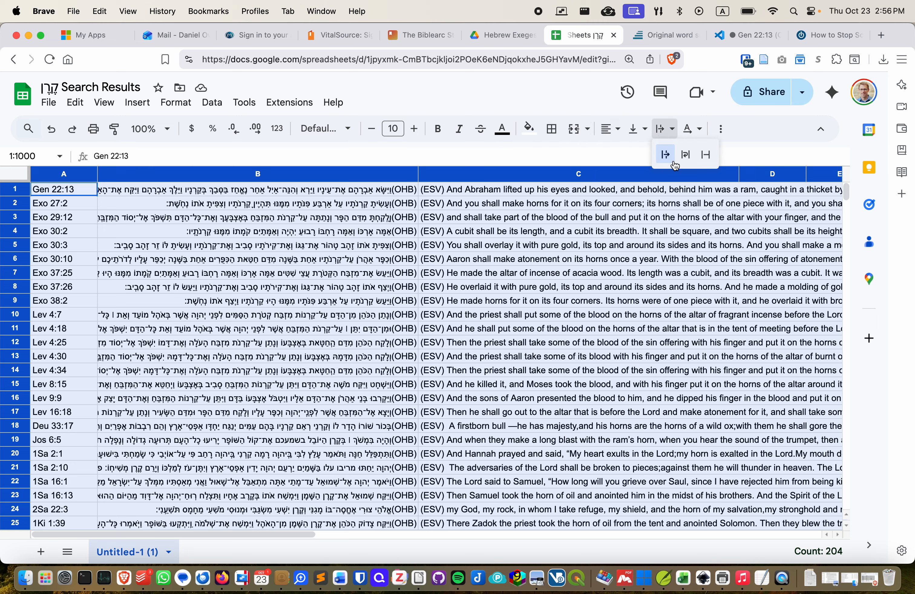
{"action": "left_click", "coordinate": [685, 154]}
{"action": "left_click", "coordinate": [637, 129]}
{"action": "left_click", "coordinate": [634, 154]}
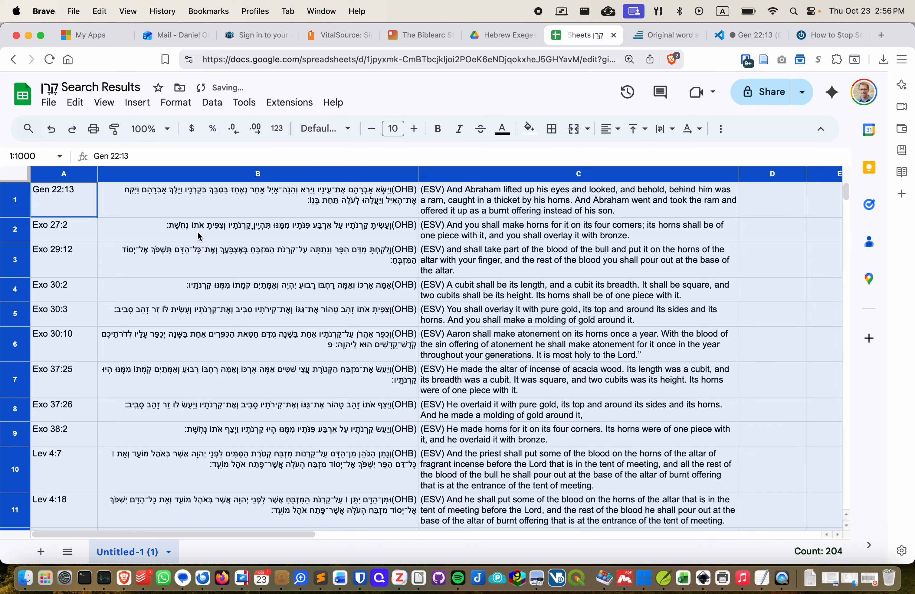
Make the verse references in column A bold
{"action": "left_click", "coordinate": [58, 174]}
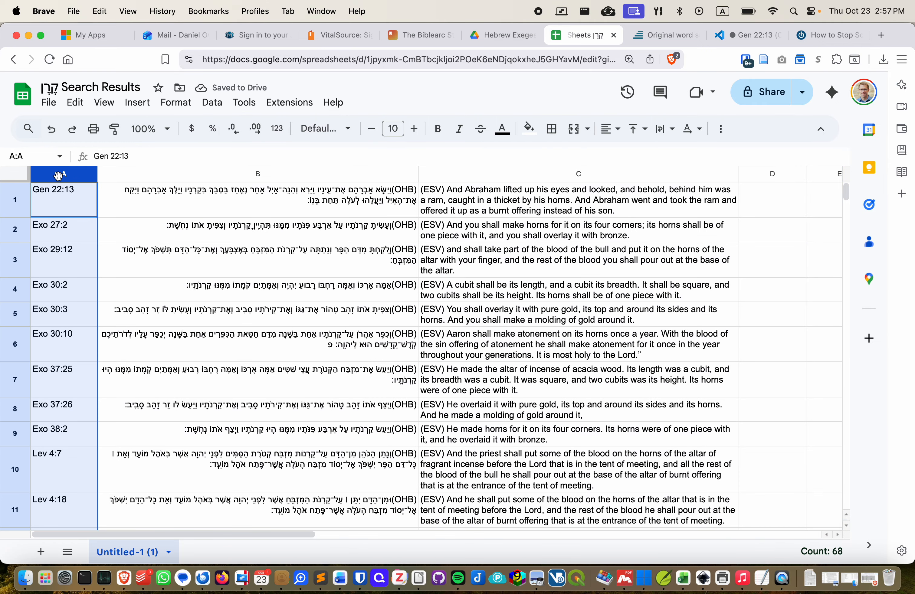
{"action": "right_click", "coordinate": [45, 175]}
{"action": "key", "text": "Escape"}
{"action": "left_click", "coordinate": [434, 128]}
Set the font of the Hebrew text in column B to Noto Serif Hebrew
{"action": "left_click", "coordinate": [257, 174]}
{"action": "left_click", "coordinate": [347, 129]}
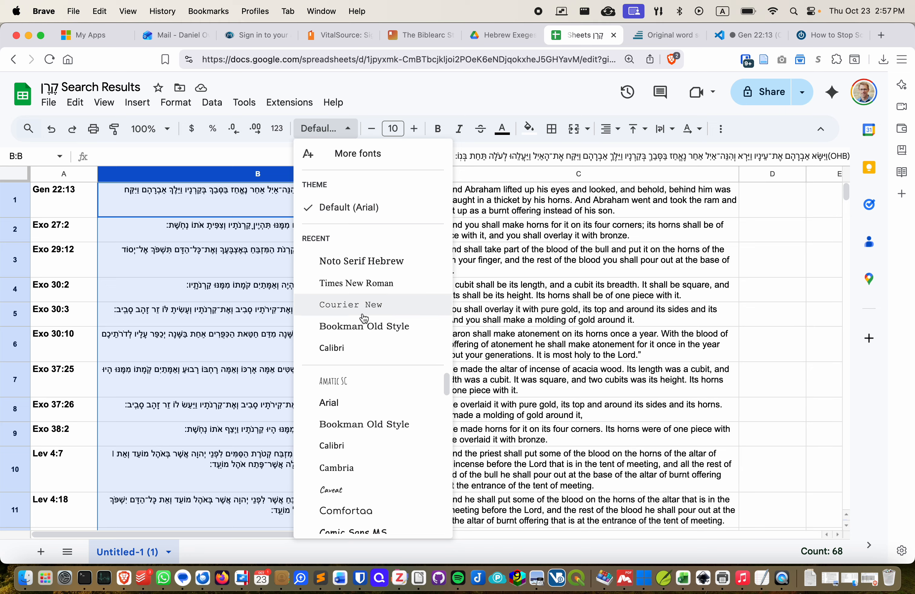
{"action": "scroll", "coordinate": [377, 465], "scroll_direction": "down", "scroll_amount": 6}
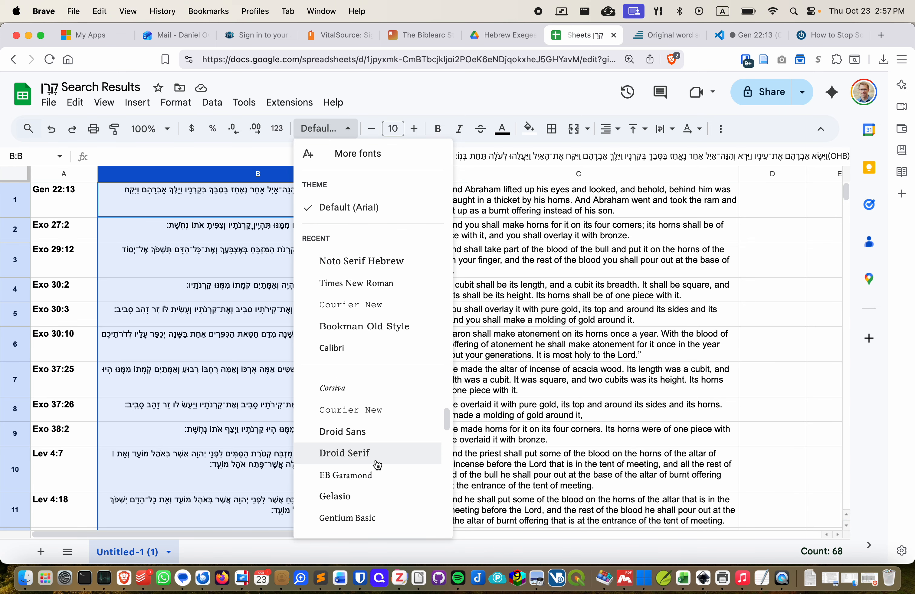
{"action": "scroll", "coordinate": [377, 465], "scroll_direction": "down", "scroll_amount": 5}
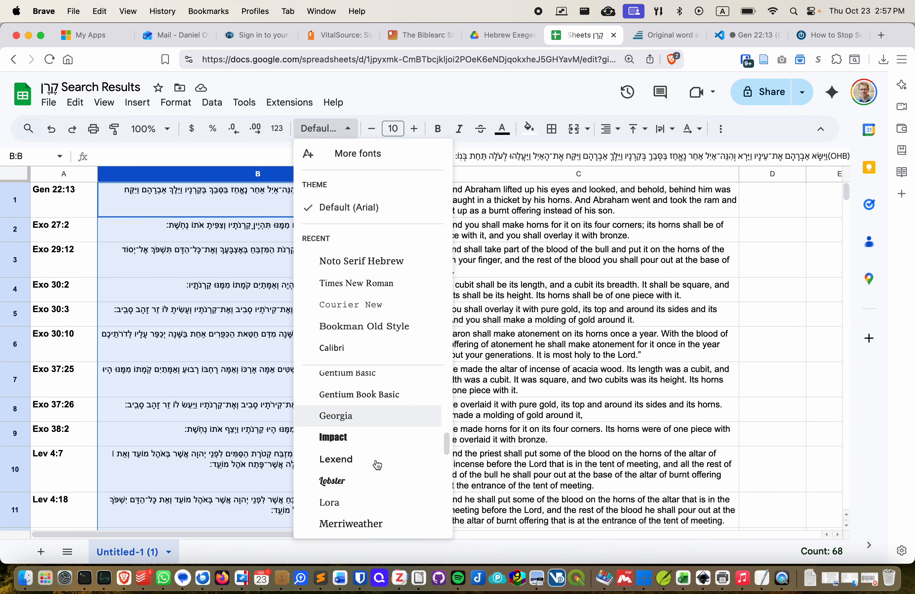
{"action": "scroll", "coordinate": [377, 465], "scroll_direction": "down", "scroll_amount": 4}
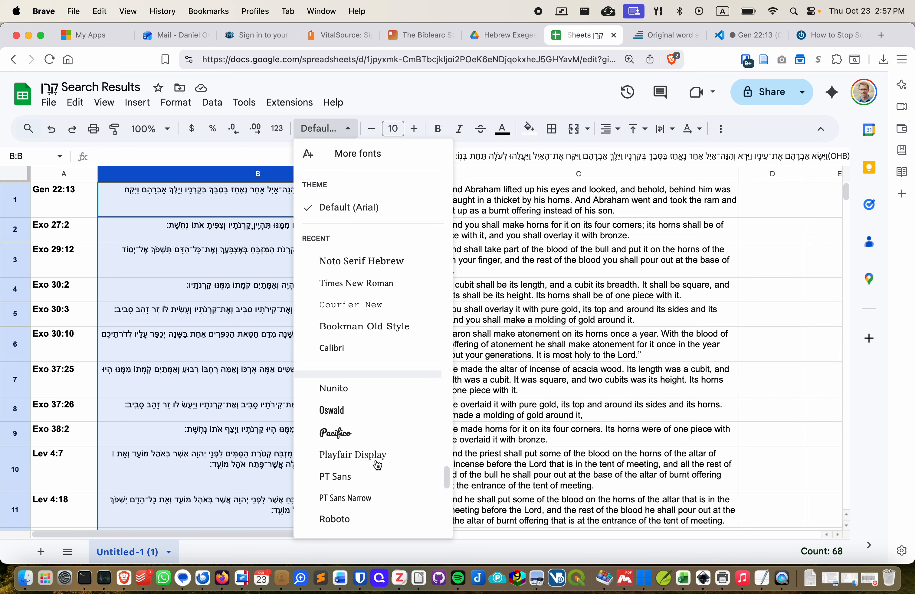
{"action": "scroll", "coordinate": [377, 465], "scroll_direction": "down", "scroll_amount": 2}
{"action": "scroll", "coordinate": [374, 465], "scroll_direction": "up", "scroll_amount": 7}
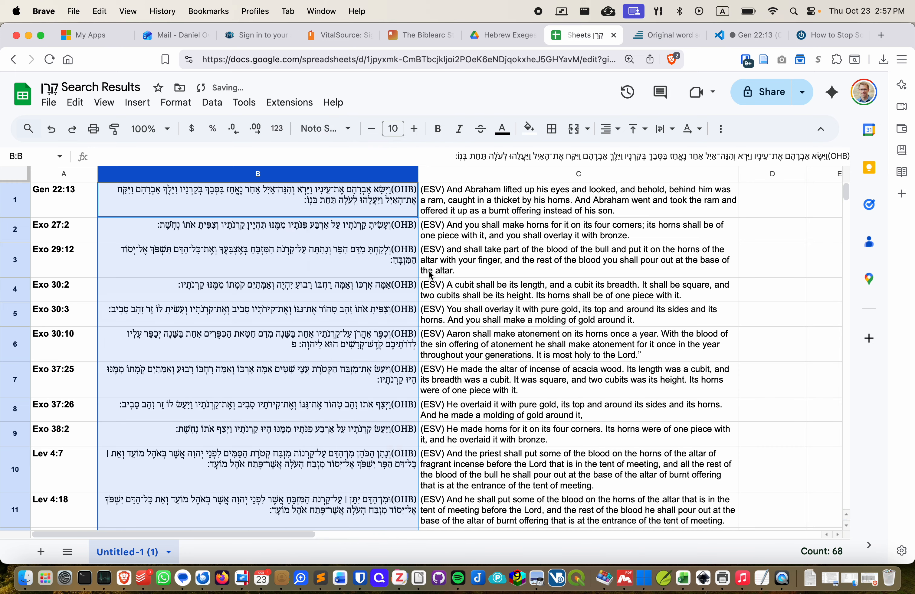
Increase the font size of the Hebrew and English verse columns, B and C, to 18
{"action": "left_click_drag", "start_coordinate": [386, 172], "coordinate": [343, 171]}
{"action": "left_click", "coordinate": [462, 178]}
{"action": "left_click", "coordinate": [380, 174]}
{"action": "key", "text": "shift+Right"}
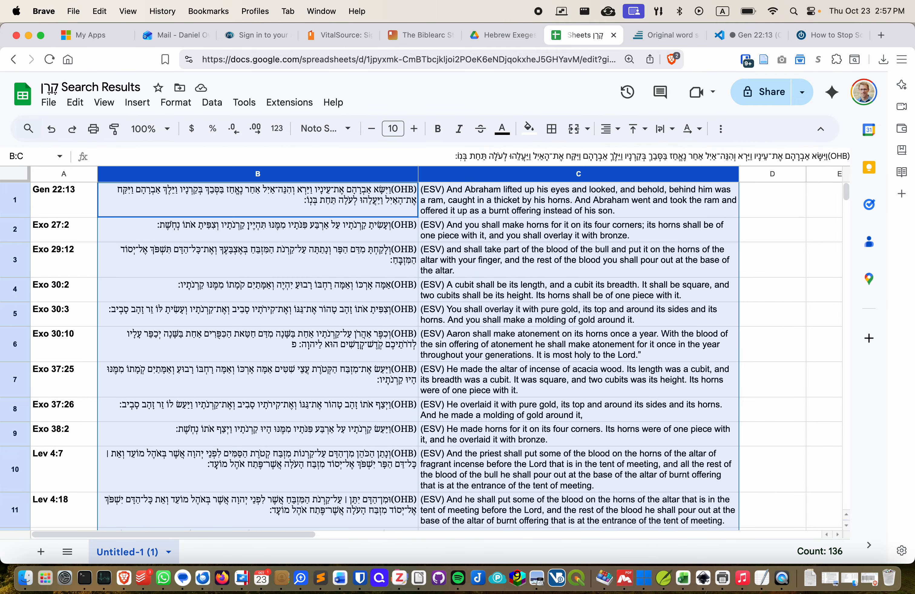
{"action": "left_click", "coordinate": [414, 129]}
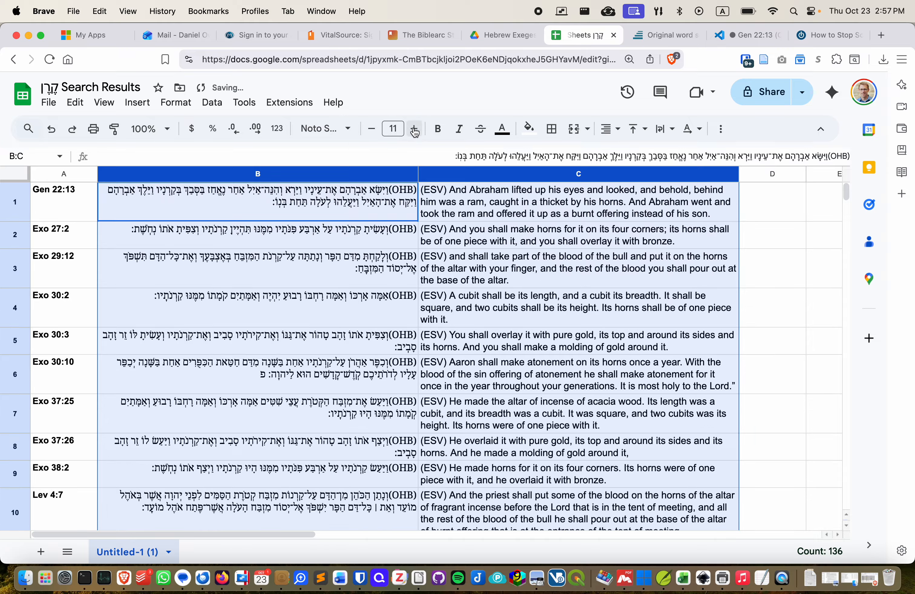
{"action": "left_click", "coordinate": [414, 129]}
{"action": "left_click", "coordinate": [414, 129]}
{"action": "left_click", "coordinate": [414, 129]}
{"action": "left_click", "coordinate": [415, 130]}
{"action": "left_click", "coordinate": [415, 129]}
{"action": "left_click", "coordinate": [415, 129]}
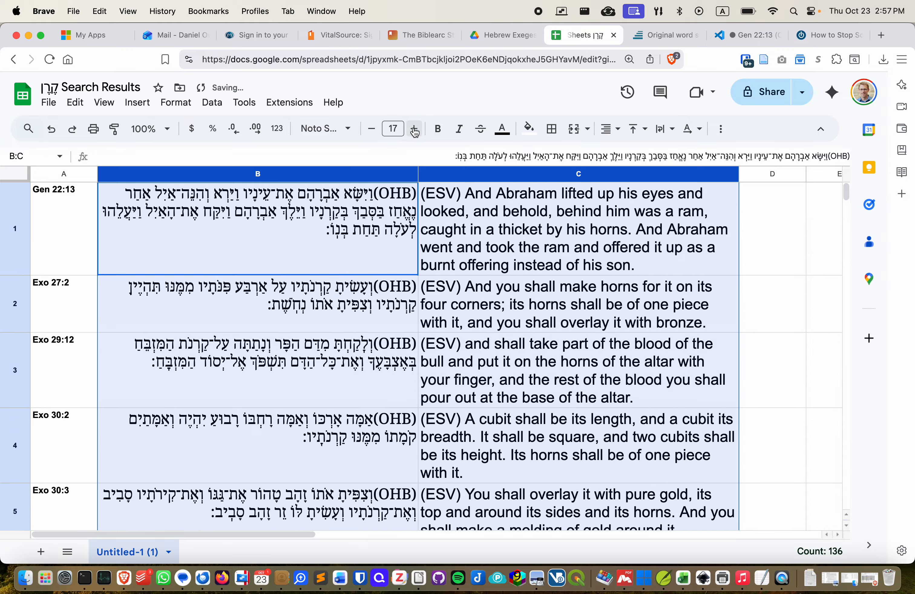
{"action": "left_click", "coordinate": [414, 130]}
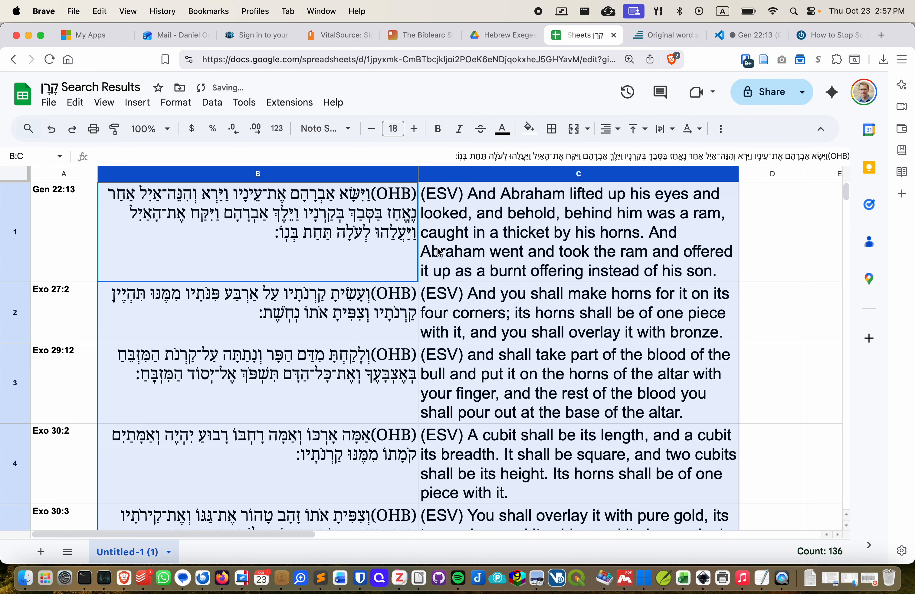
{"action": "left_click", "coordinate": [343, 232]}
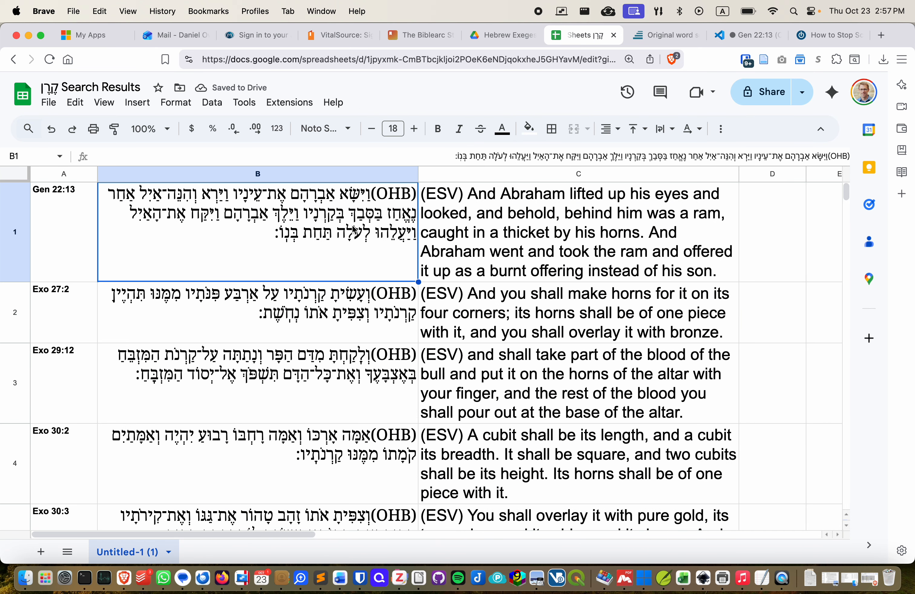
Insert one blank row above the Gen 22:13 row
{"action": "left_click", "coordinate": [16, 207]}
{"action": "right_click", "coordinate": [16, 207]}
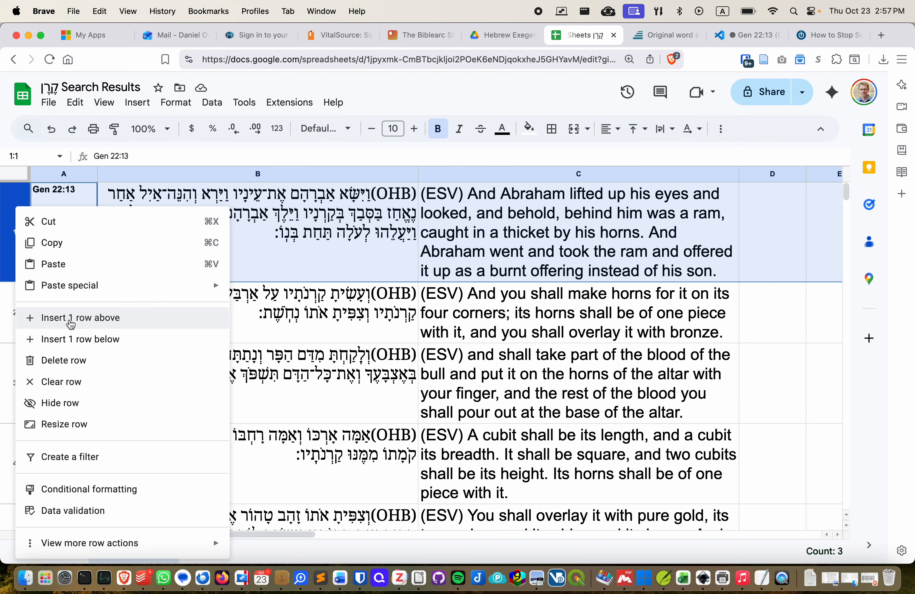
{"action": "left_click", "coordinate": [16, 189]}
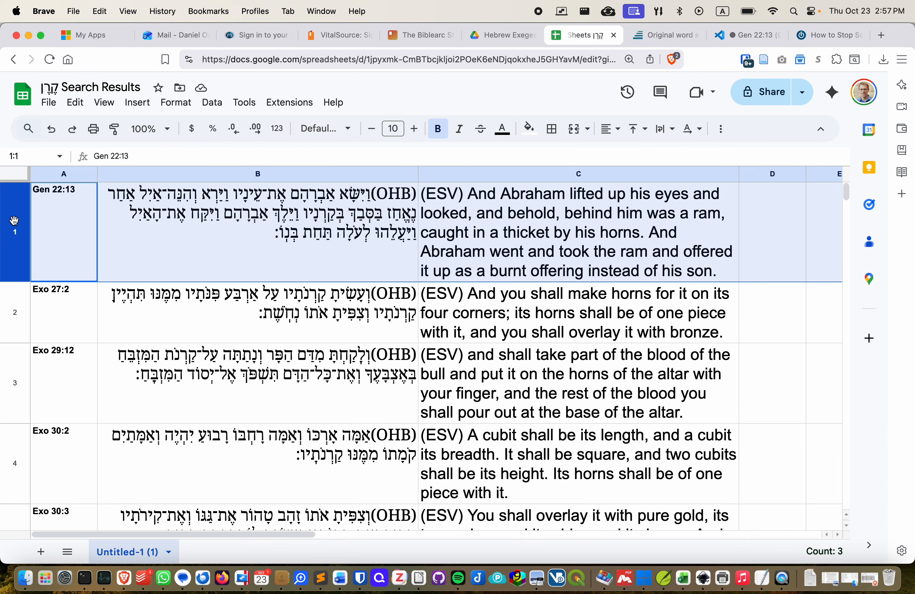
{"action": "right_click", "coordinate": [14, 222]}
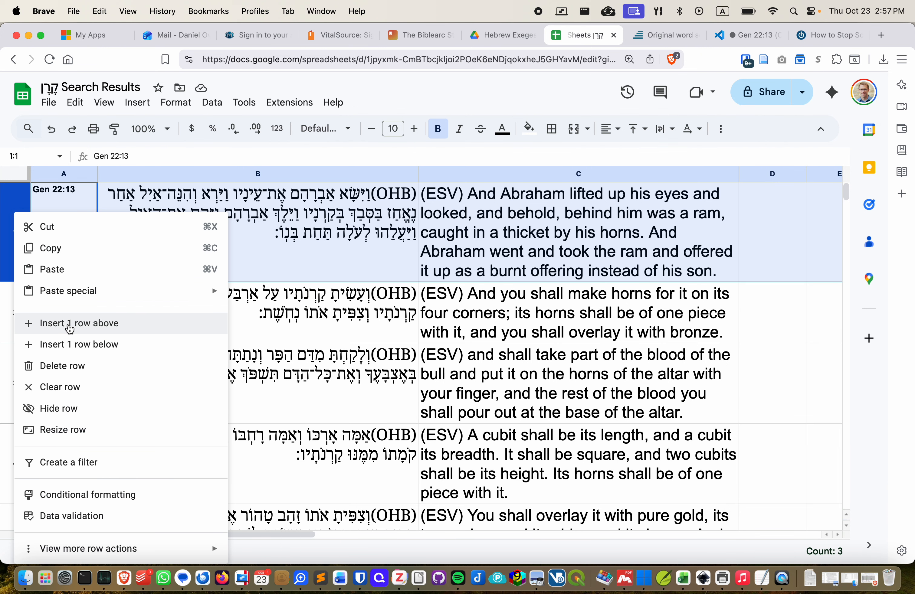
{"action": "left_click", "coordinate": [70, 324]}
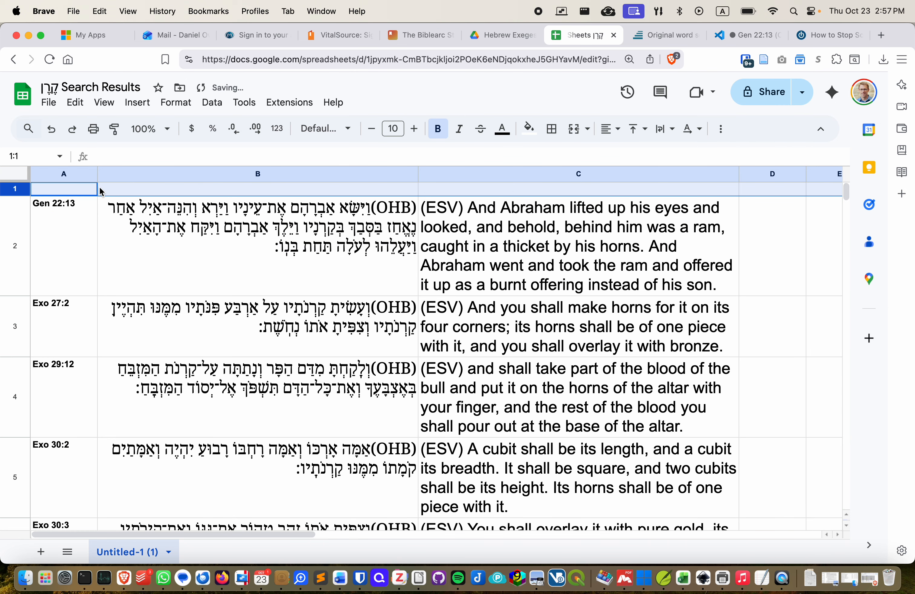
Enter the column headers Reference, OHB and ESV in cells A1, B1 and C1
{"action": "left_click", "coordinate": [66, 192]}
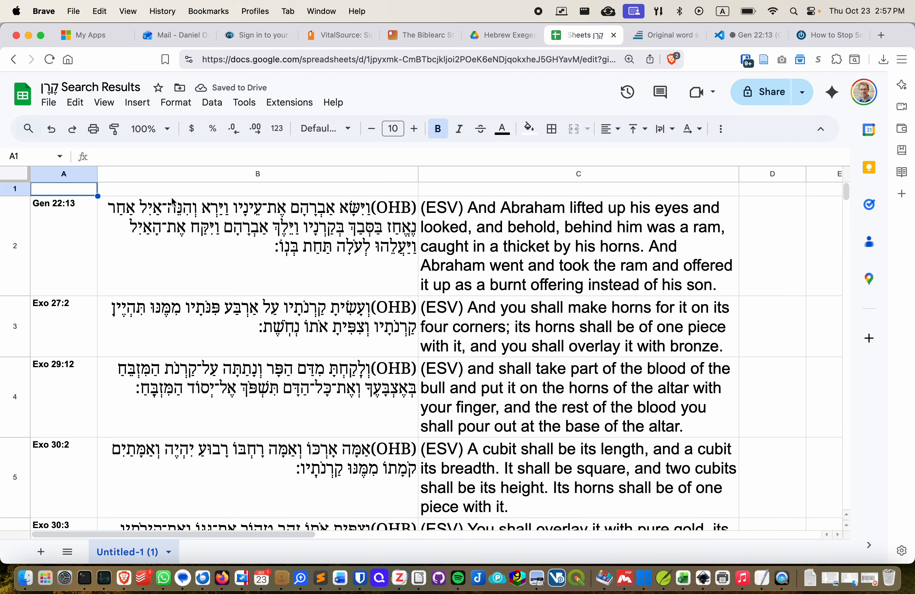
{"action": "type", "text": "Reference"}
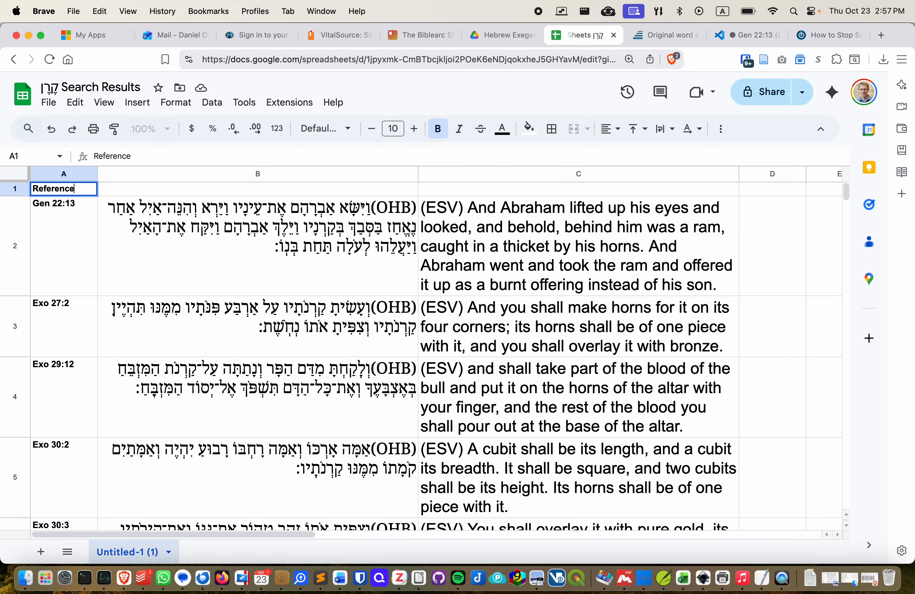
{"action": "key", "text": "Tab"}
{"action": "type", "text": "OS"}
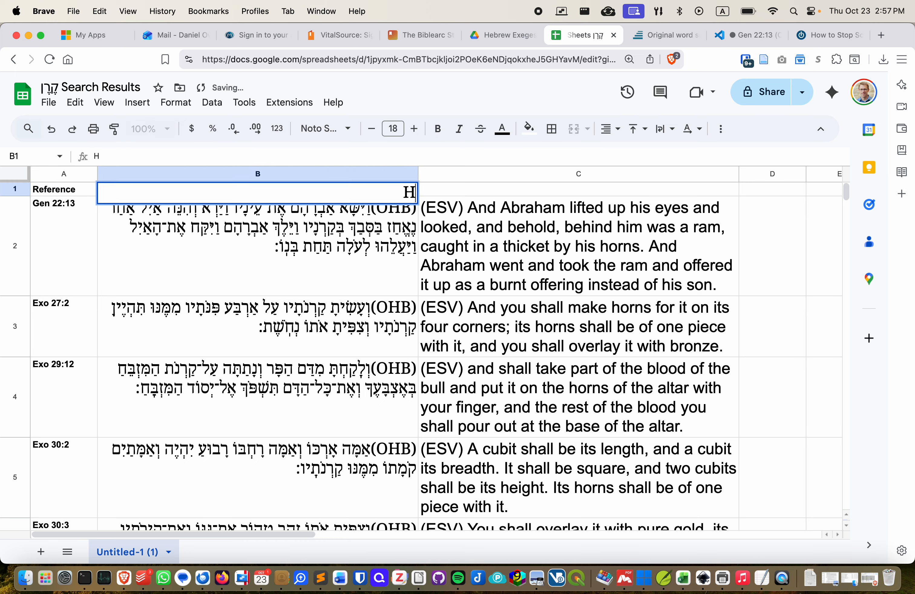
{"action": "key", "text": "BackSpace"}
{"action": "type", "text": "HB"}
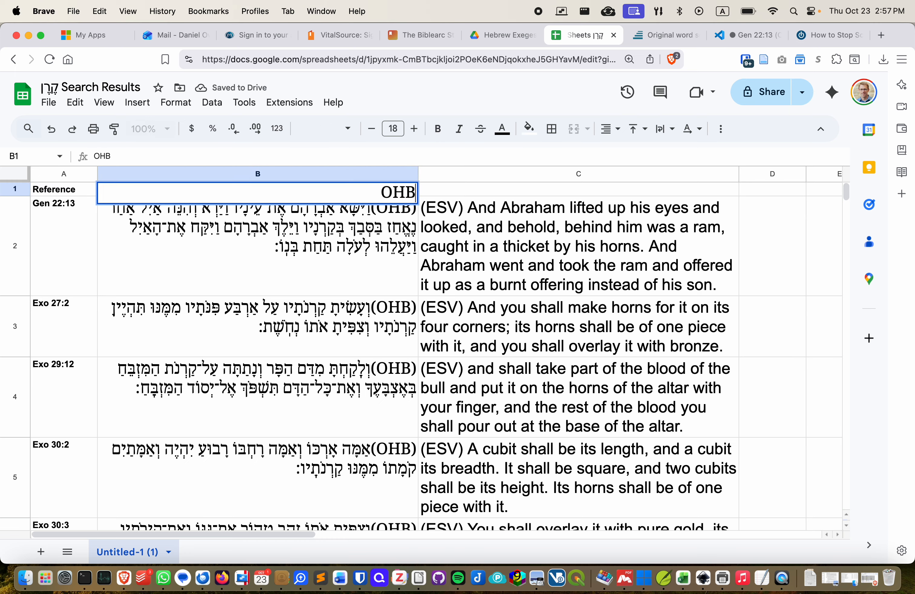
{"action": "key", "text": "Tab"}
{"action": "type", "text": "ESV"}
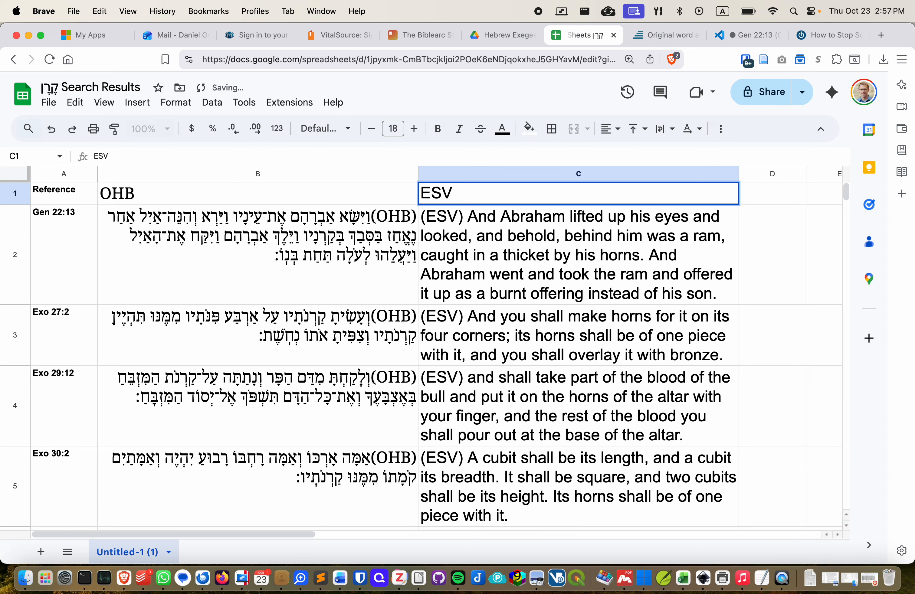
{"action": "left_click", "coordinate": [257, 194]}
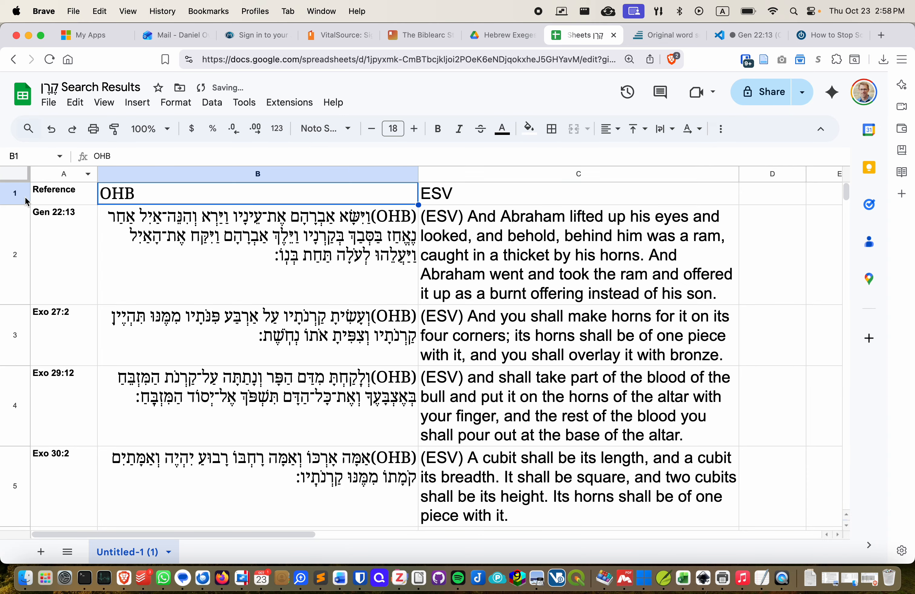
{"action": "left_click", "coordinate": [15, 193]}
{"action": "left_click", "coordinate": [16, 227]}
{"action": "right_click", "coordinate": [15, 227]}
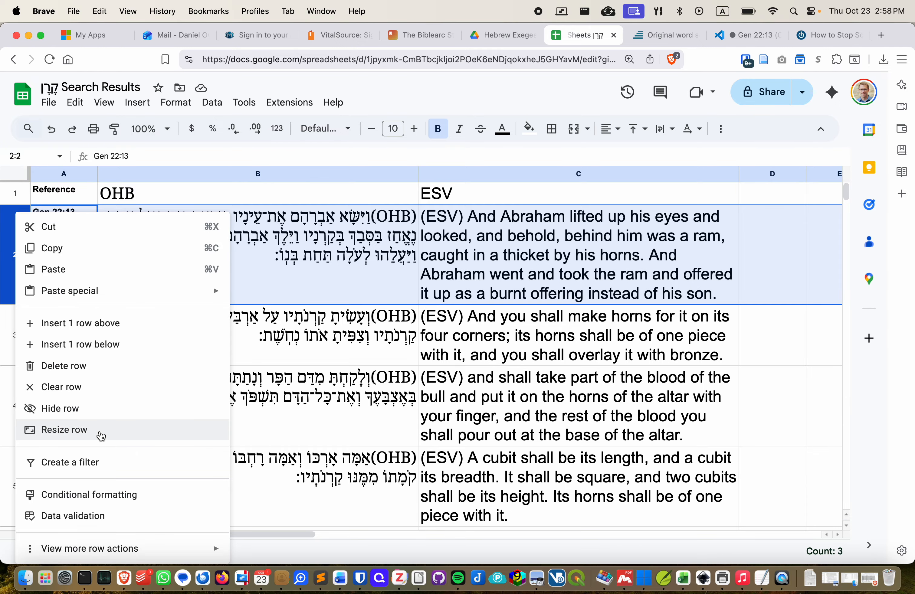
{"action": "left_click", "coordinate": [306, 316]}
Freeze the header row so it stays in view while going through the verses
{"action": "left_click", "coordinate": [24, 189]}
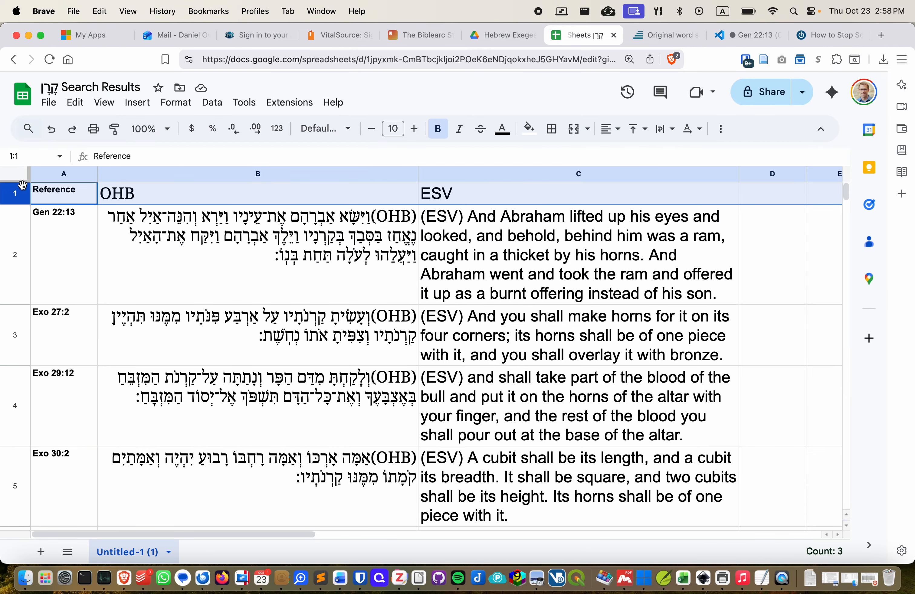
{"action": "left_click", "coordinate": [110, 109]}
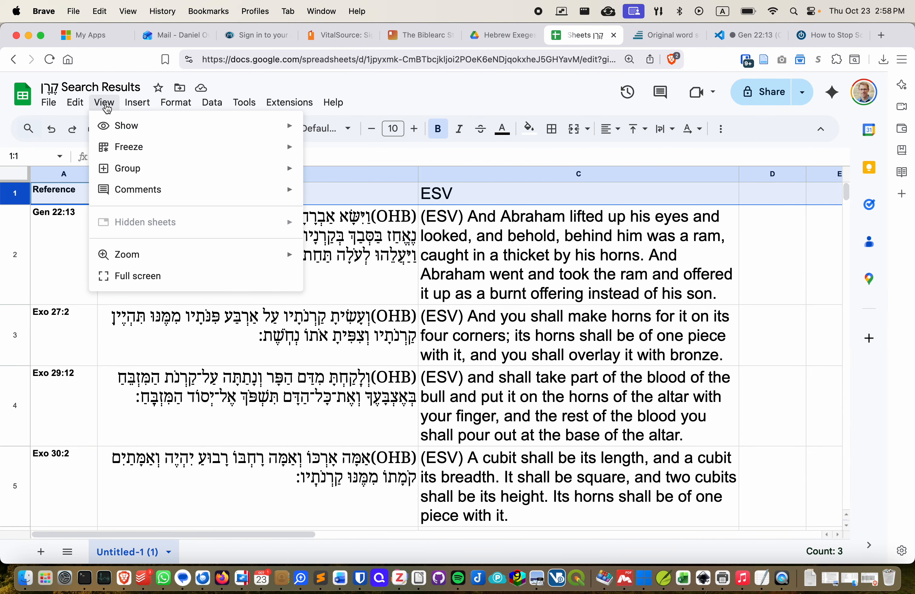
{"action": "mouse_move", "coordinate": [139, 147]}
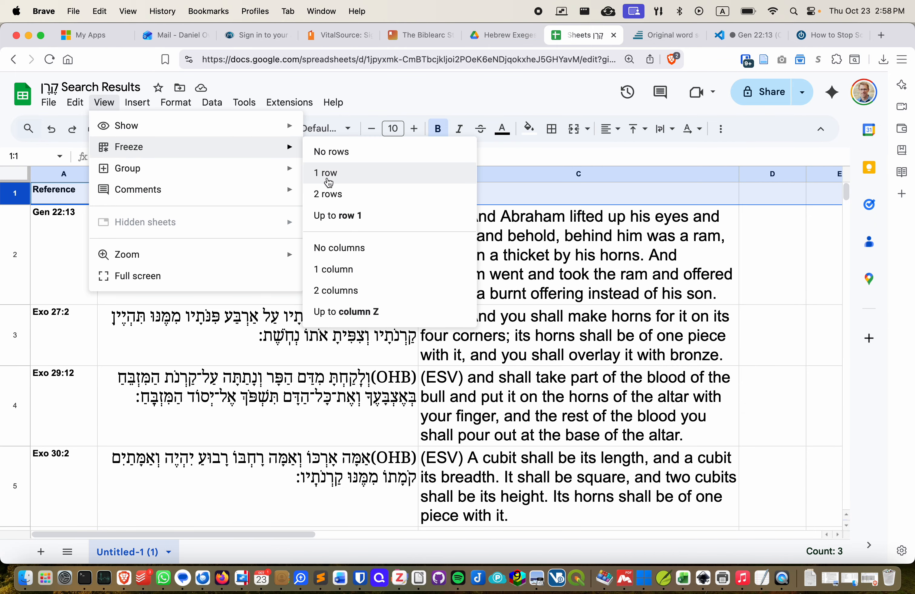
{"action": "left_click", "coordinate": [334, 176]}
{"action": "left_click", "coordinate": [327, 347]}
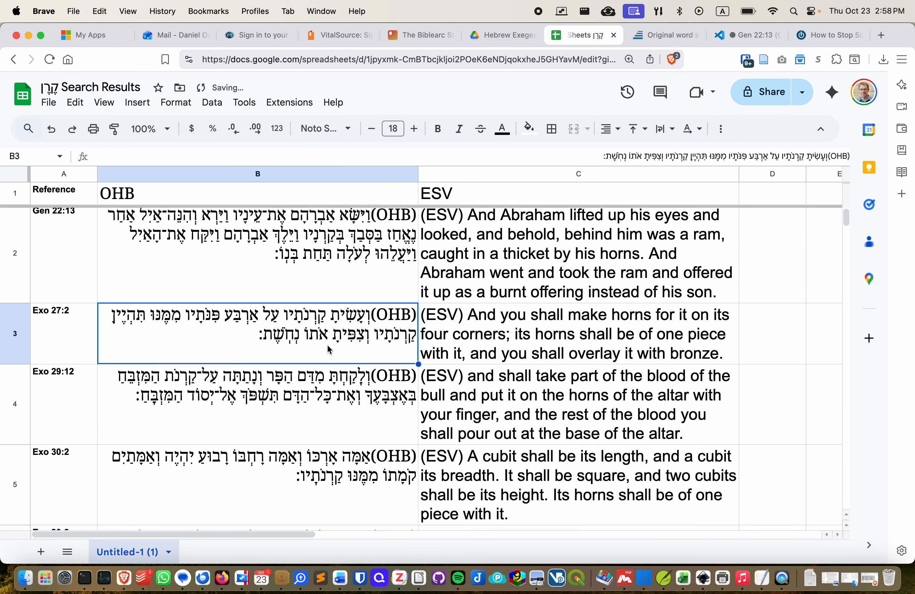
{"action": "scroll", "coordinate": [328, 349], "scroll_direction": "down", "scroll_amount": 6}
{"action": "scroll", "coordinate": [328, 348], "scroll_direction": "up", "scroll_amount": 6}
{"action": "scroll", "coordinate": [328, 349], "scroll_direction": "down", "scroll_amount": 3}
{"action": "scroll", "coordinate": [329, 349], "scroll_direction": "down", "scroll_amount": 5}
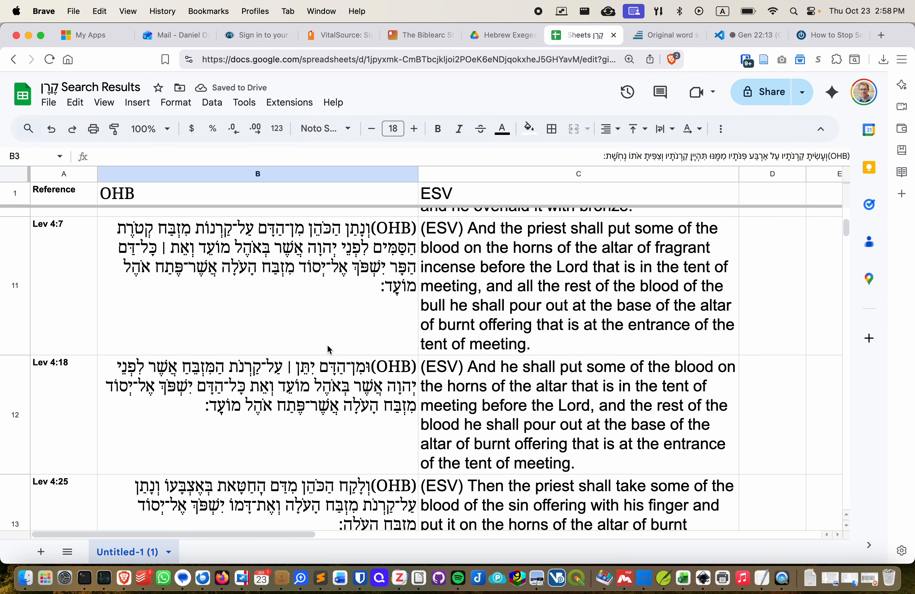
{"action": "scroll", "coordinate": [316, 351], "scroll_direction": "up", "scroll_amount": 8}
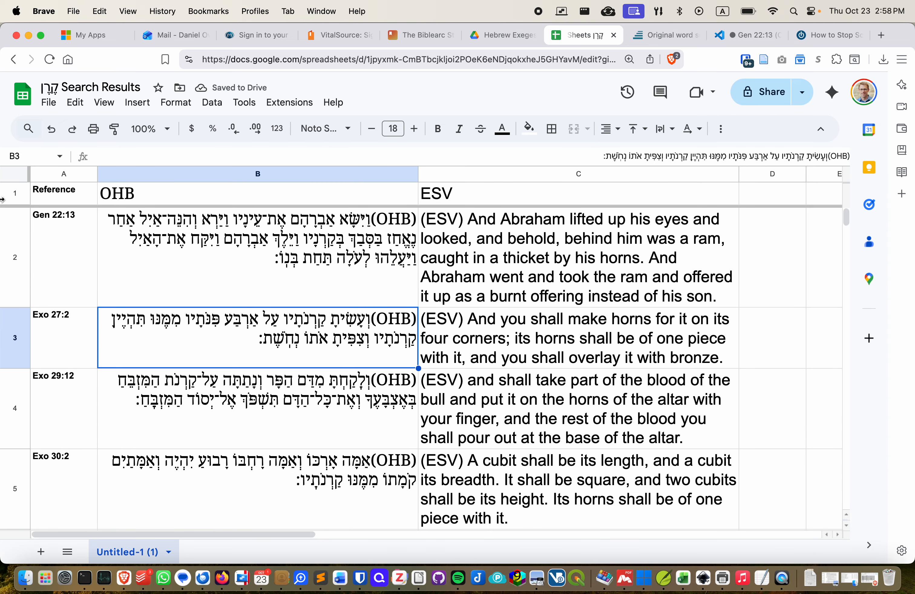
Freeze the first column, which holds the verse references
{"action": "left_click", "coordinate": [5, 195]}
{"action": "left_click", "coordinate": [109, 105]}
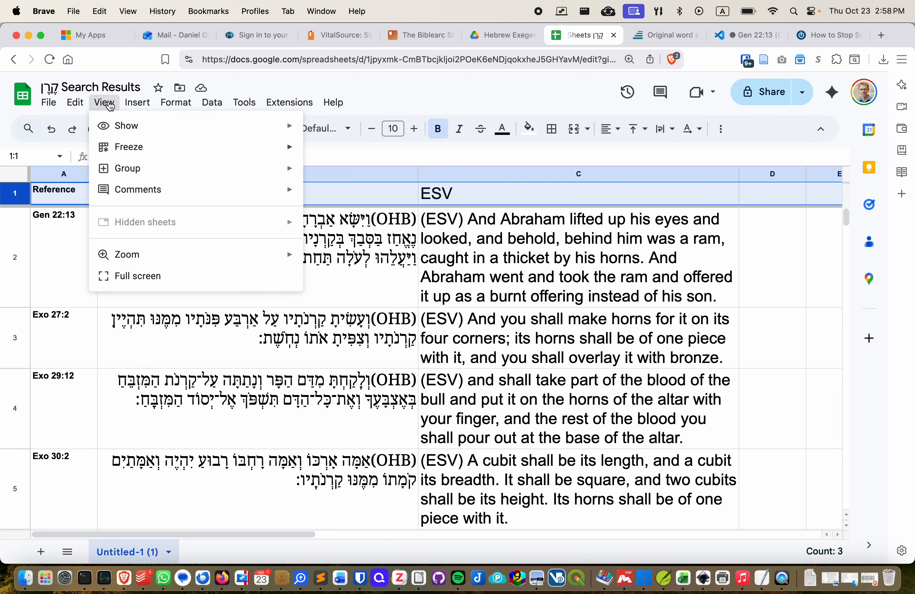
{"action": "mouse_move", "coordinate": [162, 147]}
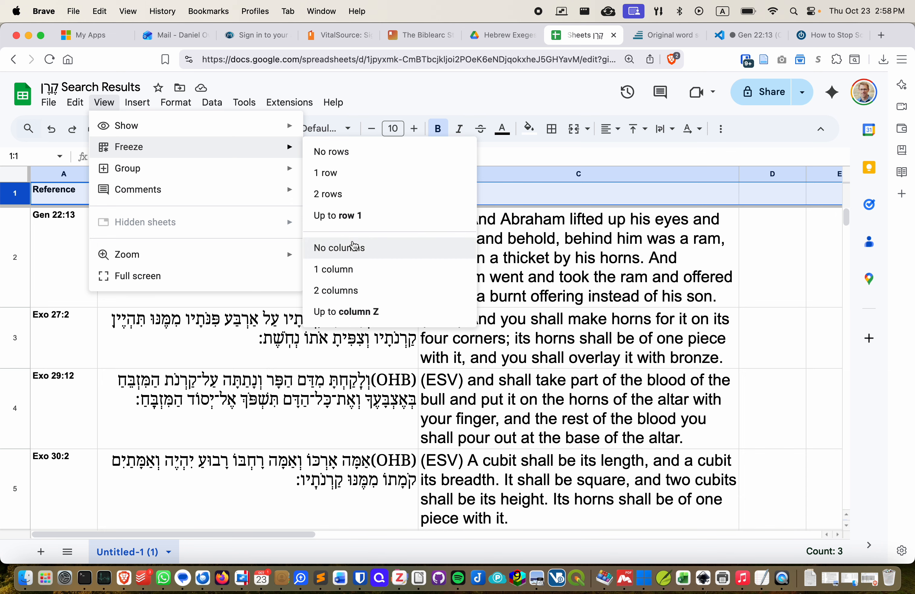
{"action": "left_click", "coordinate": [338, 274]}
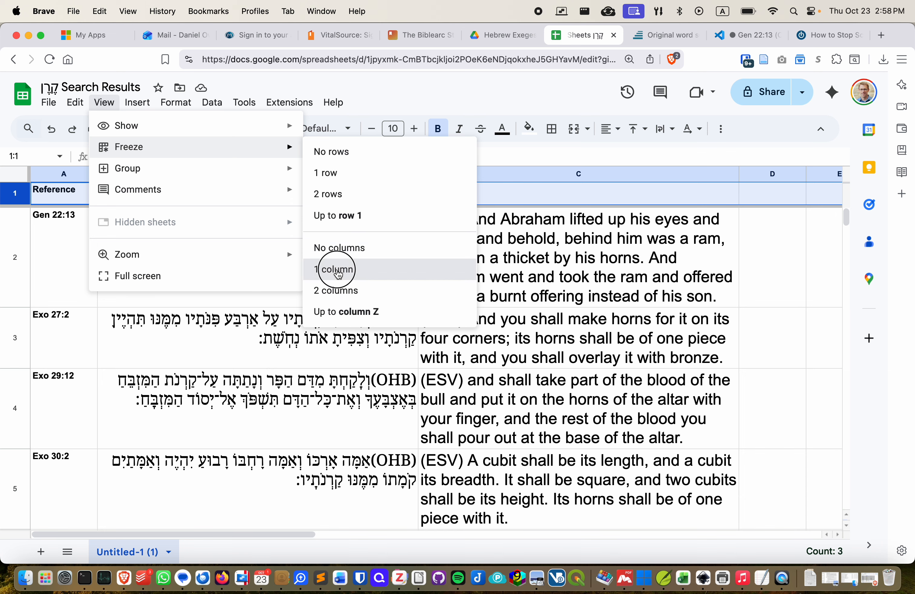
{"action": "scroll", "coordinate": [505, 376], "scroll_direction": "right", "scroll_amount": 5}
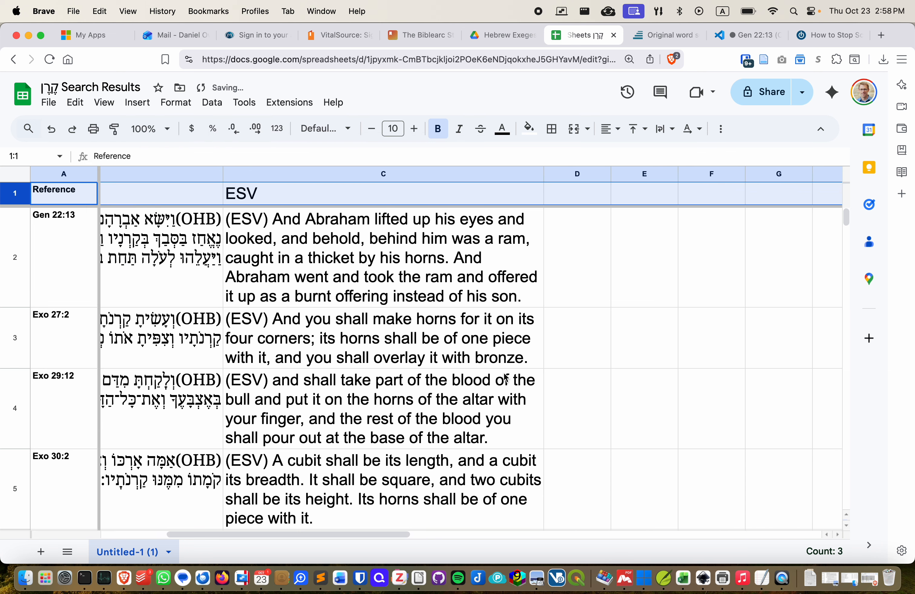
{"action": "scroll", "coordinate": [505, 376], "scroll_direction": "left", "scroll_amount": 8}
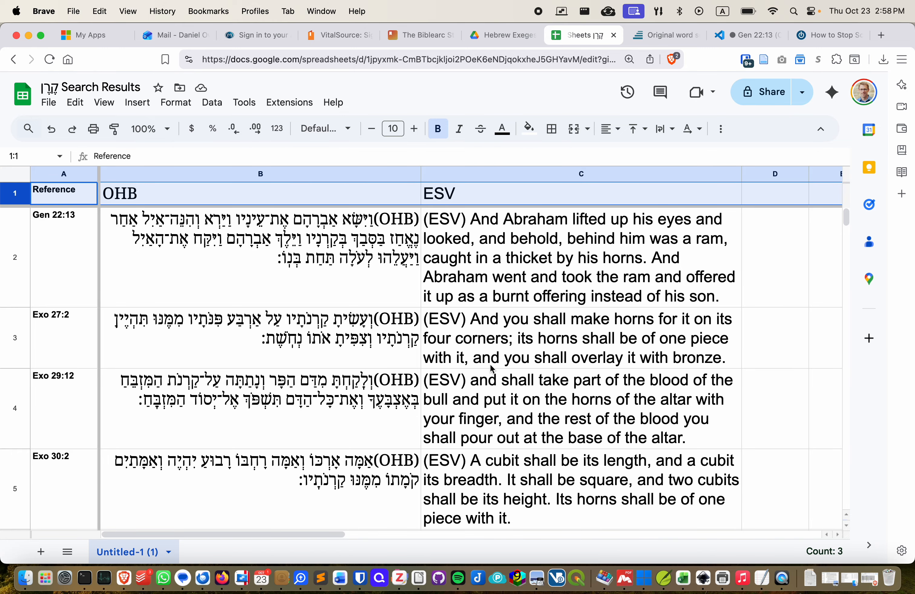
Add a fourth column header, Categories, in cell D1
{"action": "left_click", "coordinate": [762, 196]}
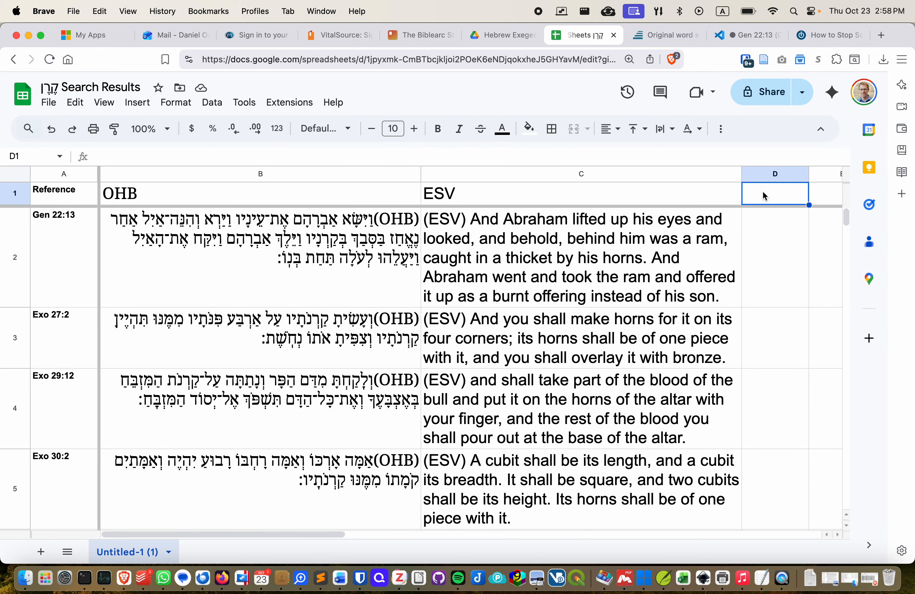
{"action": "scroll", "coordinate": [531, 353], "scroll_direction": "right", "scroll_amount": 5}
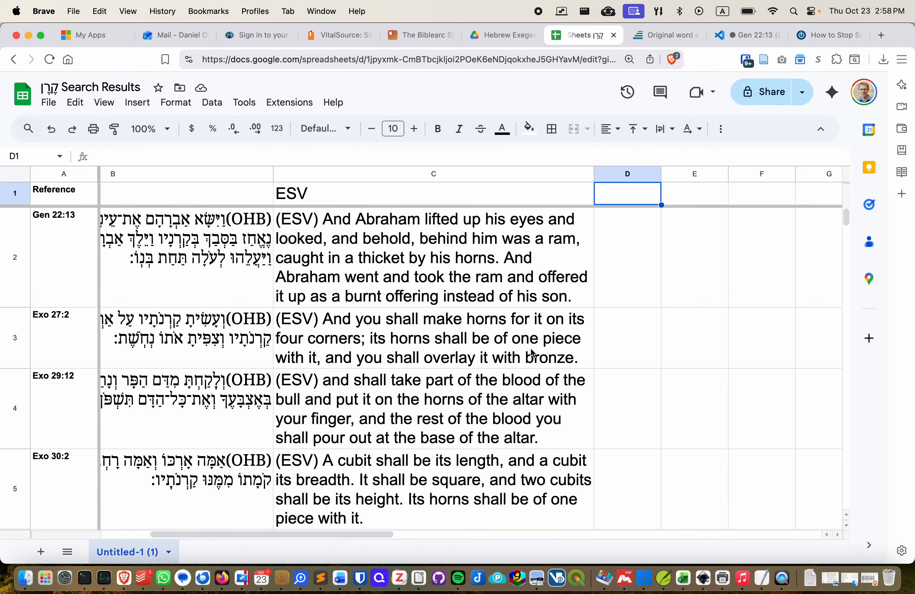
{"action": "type", "text": "Cate"}
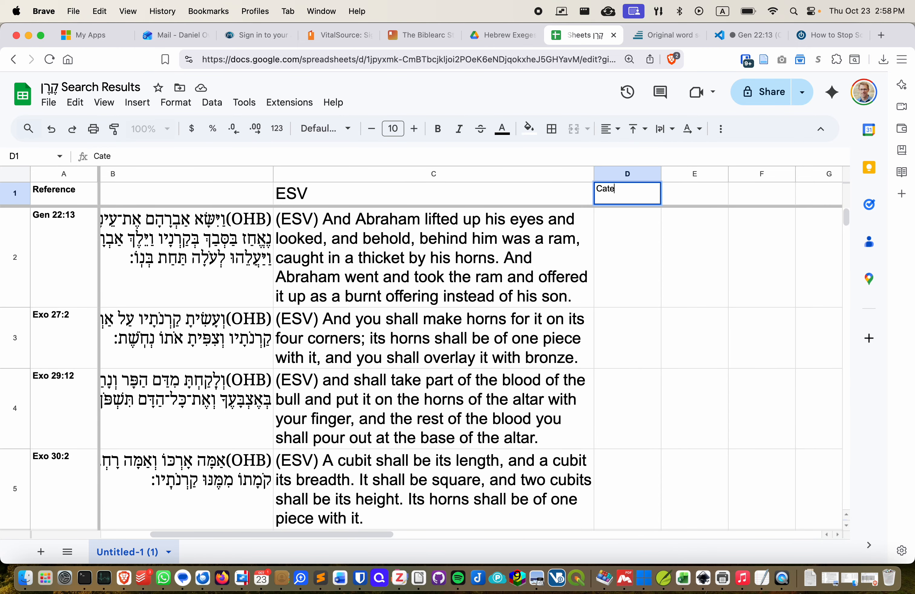
{"action": "type", "text": "gories"}
{"action": "key", "text": "Return"}
{"action": "key", "text": "Up"}
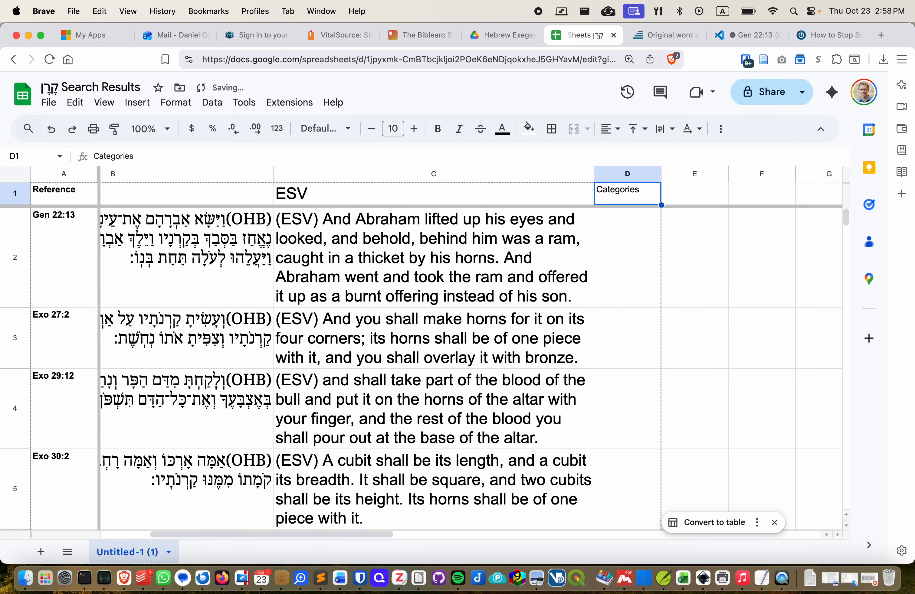
Set the header cells A1:D1 to the Arial font and align them vertically to the middle
{"action": "key", "text": "super+shift+Left"}
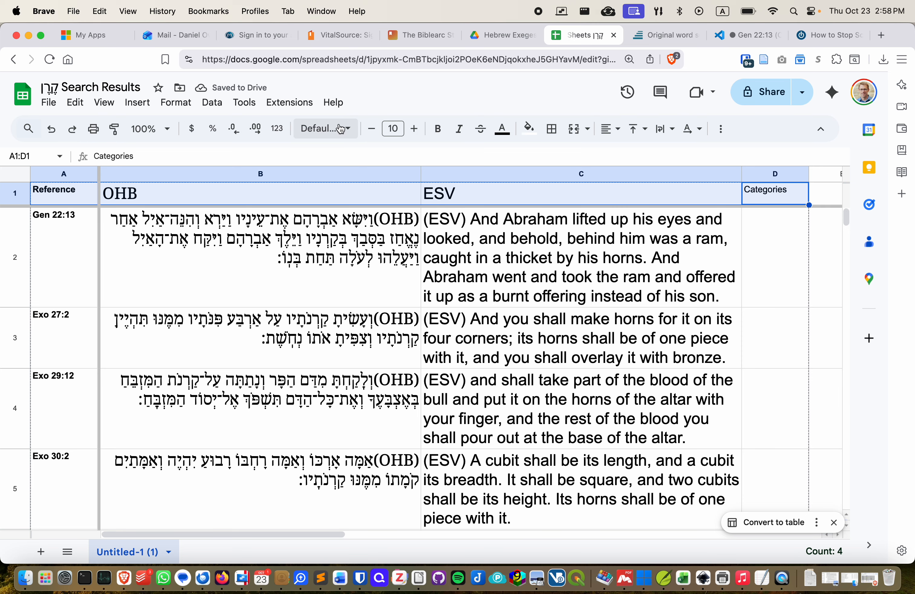
{"action": "left_click", "coordinate": [349, 130]}
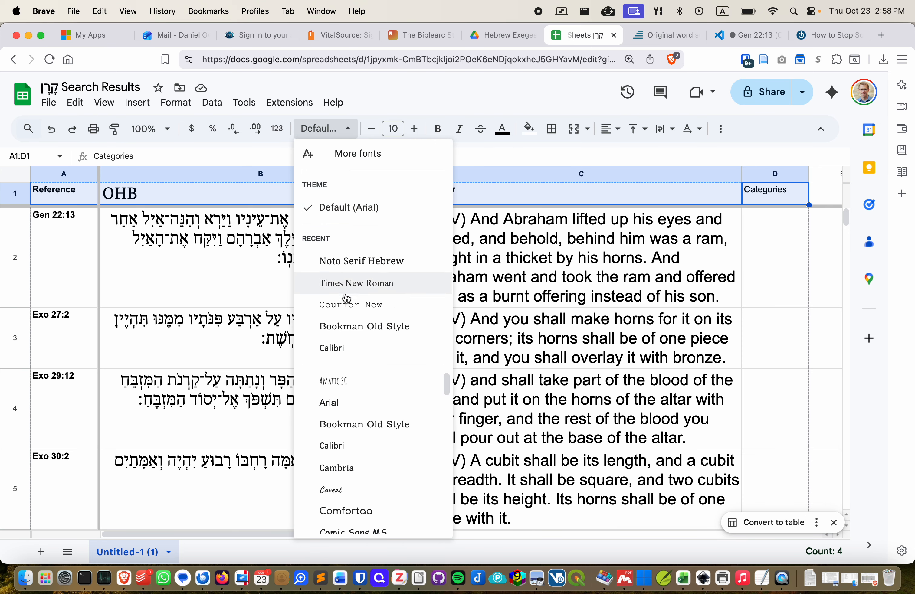
{"action": "left_click", "coordinate": [352, 347]}
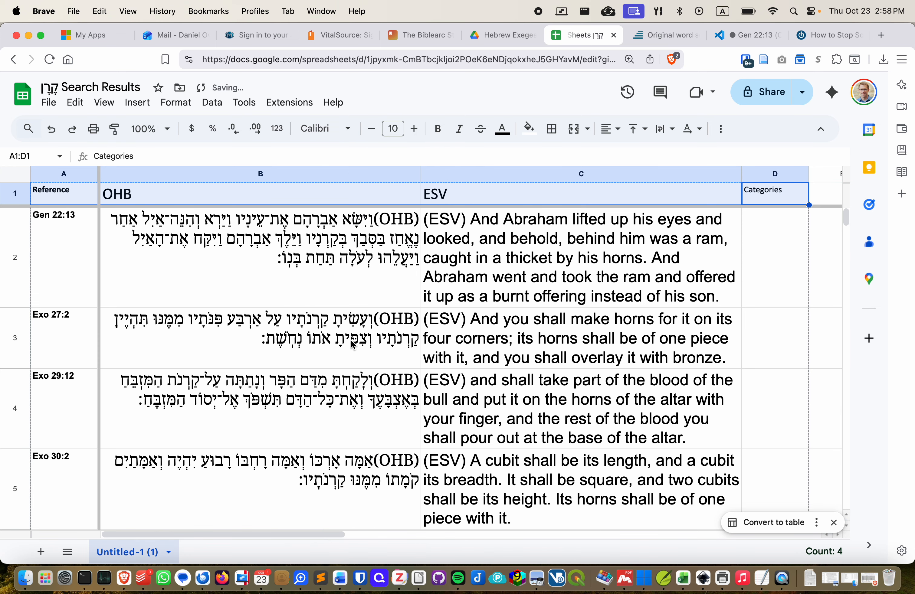
{"action": "left_click", "coordinate": [341, 129]}
{"action": "left_click", "coordinate": [349, 401]}
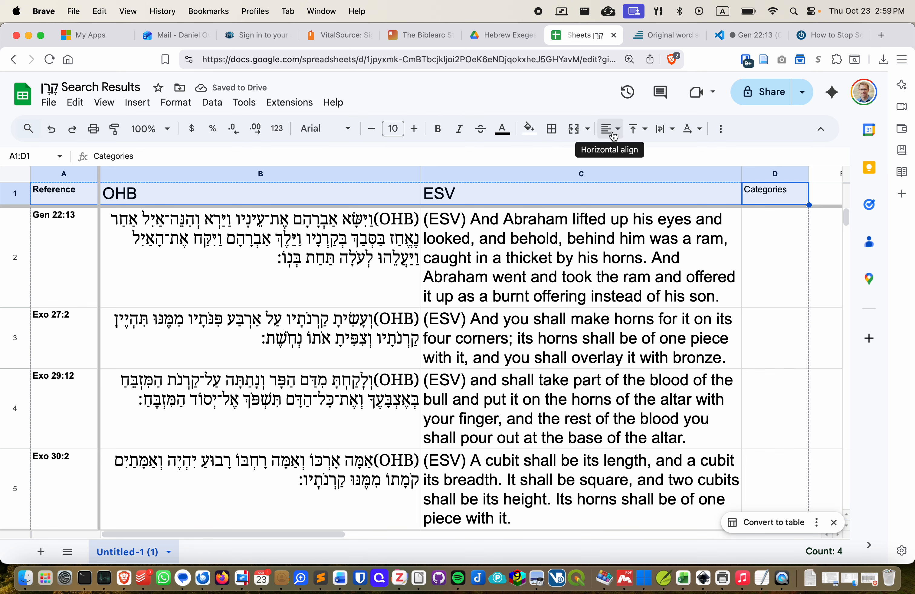
{"action": "left_click", "coordinate": [638, 129]}
{"action": "left_click", "coordinate": [657, 156]}
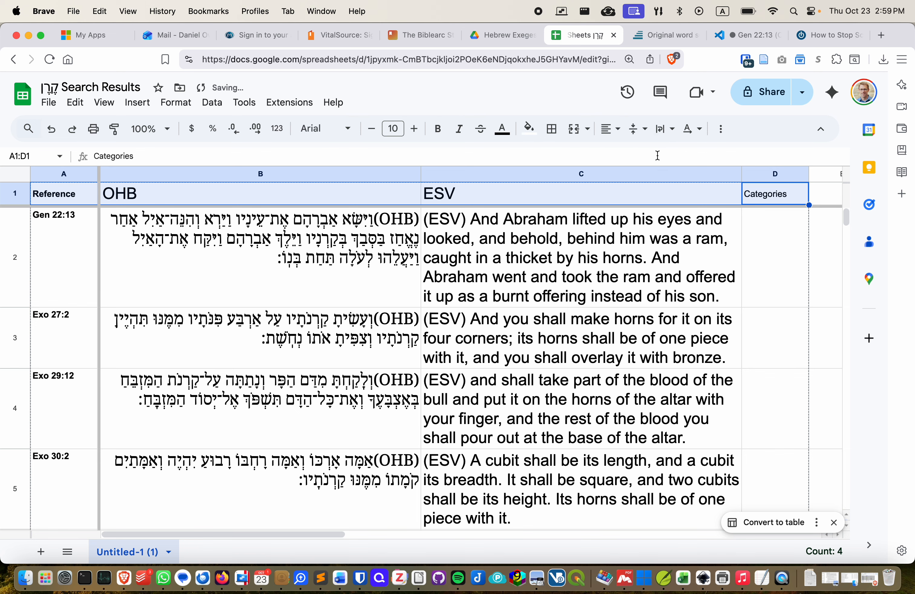
Try to increase the font size of the header cells A1:D1 to 18
{"action": "left_click", "coordinate": [414, 129]}
{"action": "left_click", "coordinate": [393, 129]}
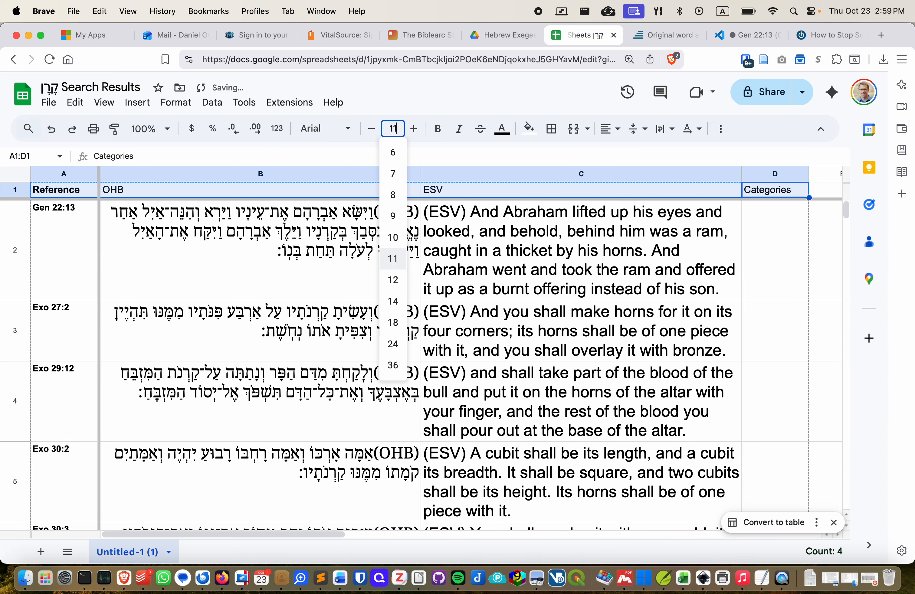
{"action": "type", "text": "1"}
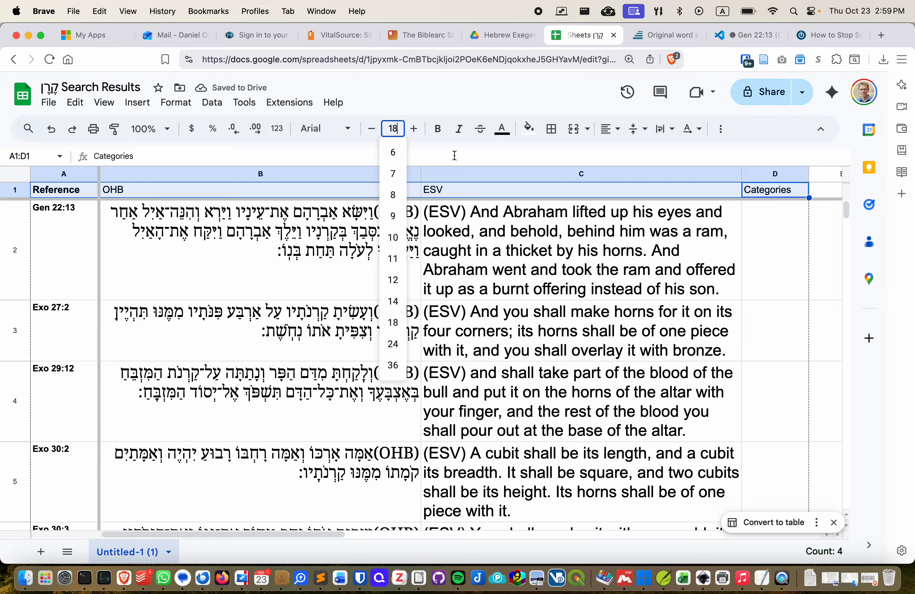
{"action": "left_click", "coordinate": [455, 155]}
{"action": "left_click", "coordinate": [414, 128]}
{"action": "left_click", "coordinate": [414, 129]}
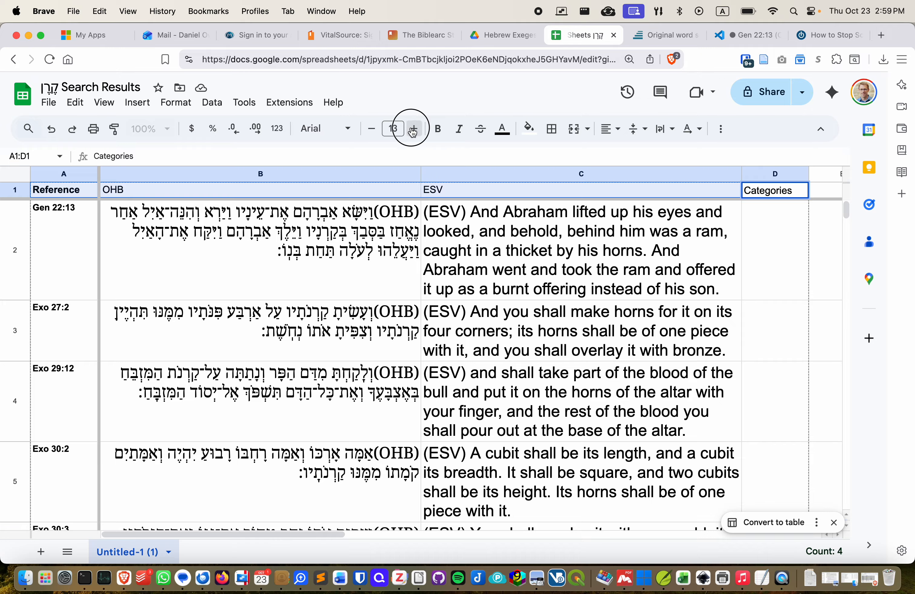
{"action": "left_click", "coordinate": [414, 128]}
{"action": "left_click", "coordinate": [414, 129]}
{"action": "left_click", "coordinate": [414, 128]}
{"action": "left_click", "coordinate": [413, 129]}
{"action": "left_click", "coordinate": [413, 128]}
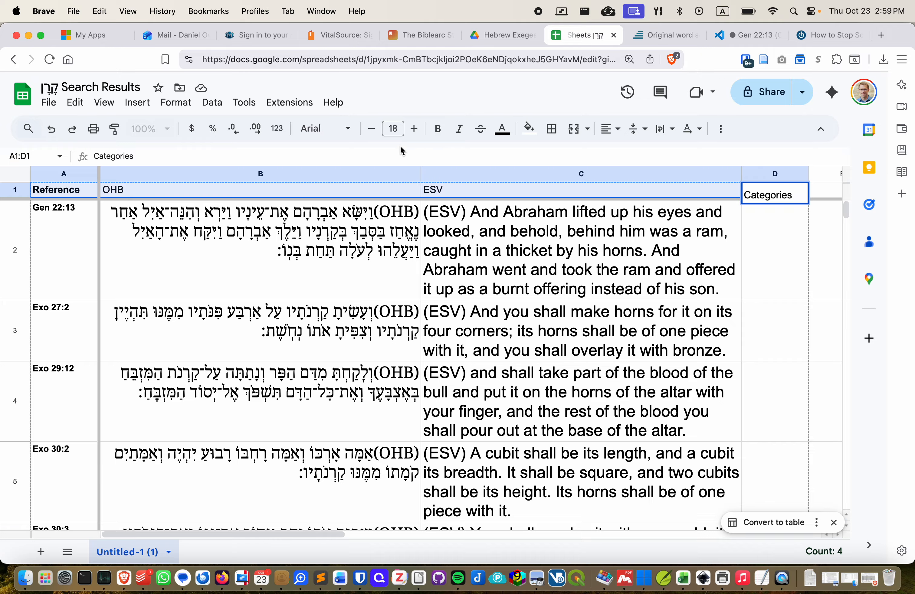
{"action": "key", "text": "Return"}
{"action": "key", "text": "Left"}
{"action": "key", "text": "Right"}
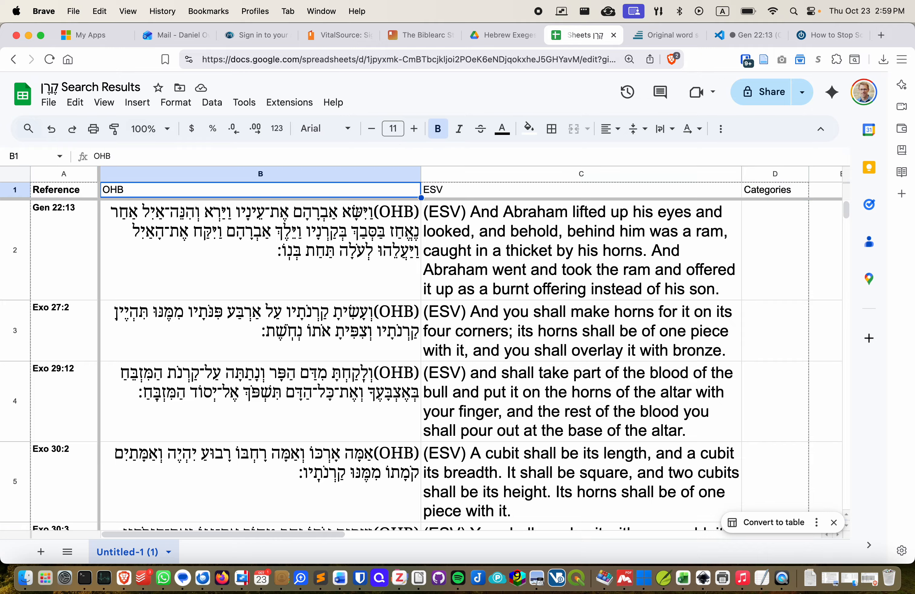
Set the font size of all four header cells, A1:D1, to 16
{"action": "key", "text": "Left"}
{"action": "key", "text": "shift+Right"}
{"action": "key", "text": "shift+Right"}
{"action": "key", "text": "shift+Right"}
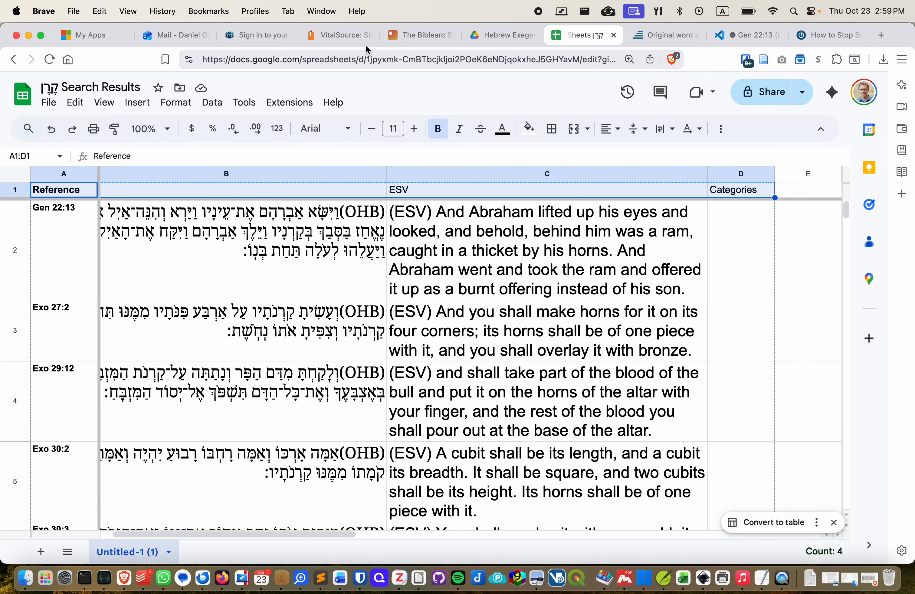
{"action": "left_click", "coordinate": [393, 129]}
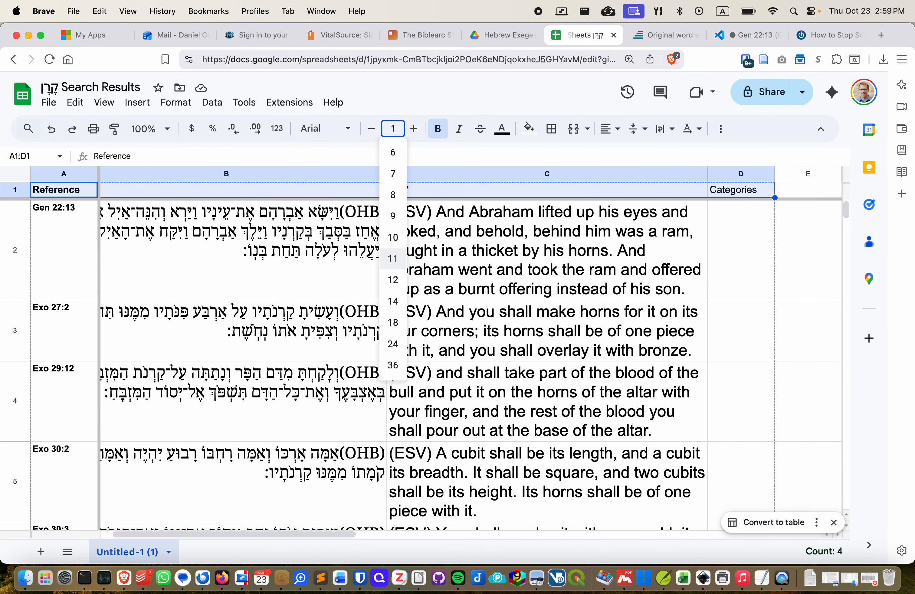
{"action": "type", "text": "16"}
{"action": "key", "text": "Return"}
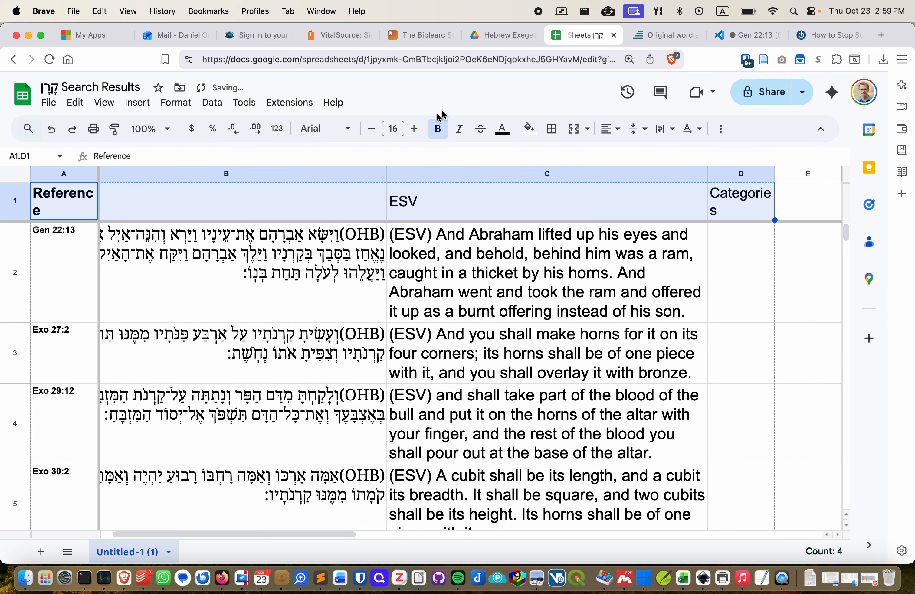
Widen the Categories column so its header fits on one line, and enter "animal hor" for Gen 22:13 in D2
{"action": "left_click", "coordinate": [743, 199]}
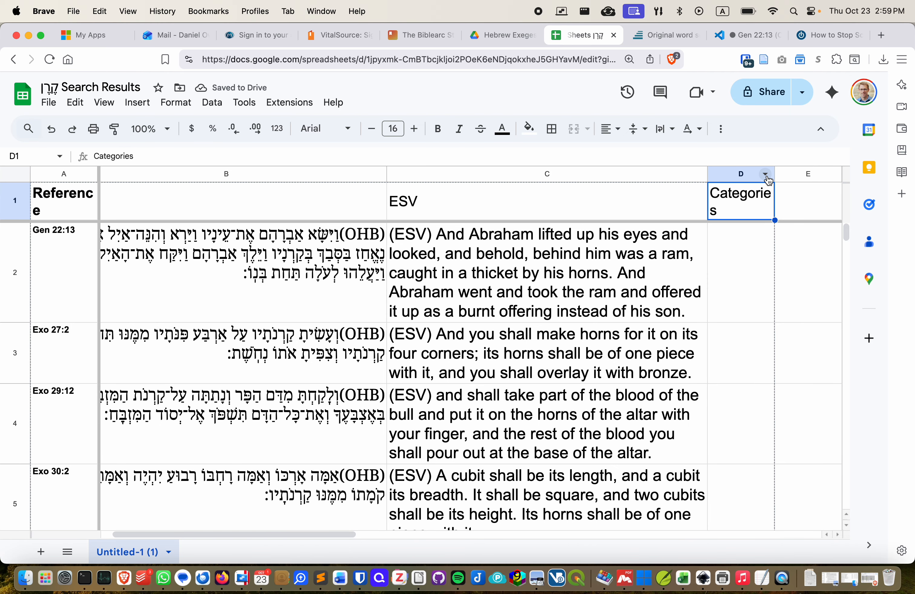
{"action": "left_click_drag", "start_coordinate": [774, 174], "coordinate": [821, 175]}
{"action": "left_click", "coordinate": [761, 266]}
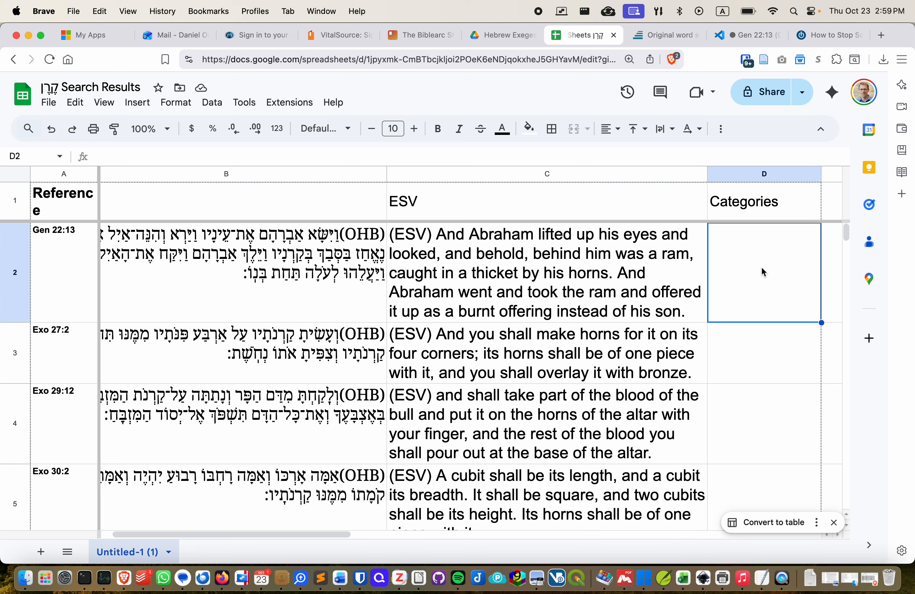
{"action": "type", "text": "hor"}
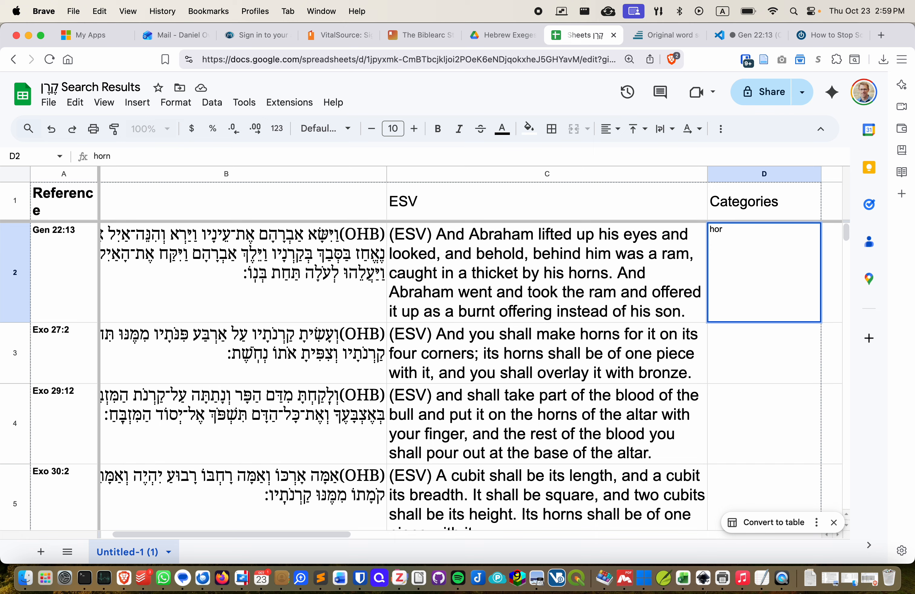
{"action": "type", "text": "animal ho"}
{"action": "key", "text": "Return"}
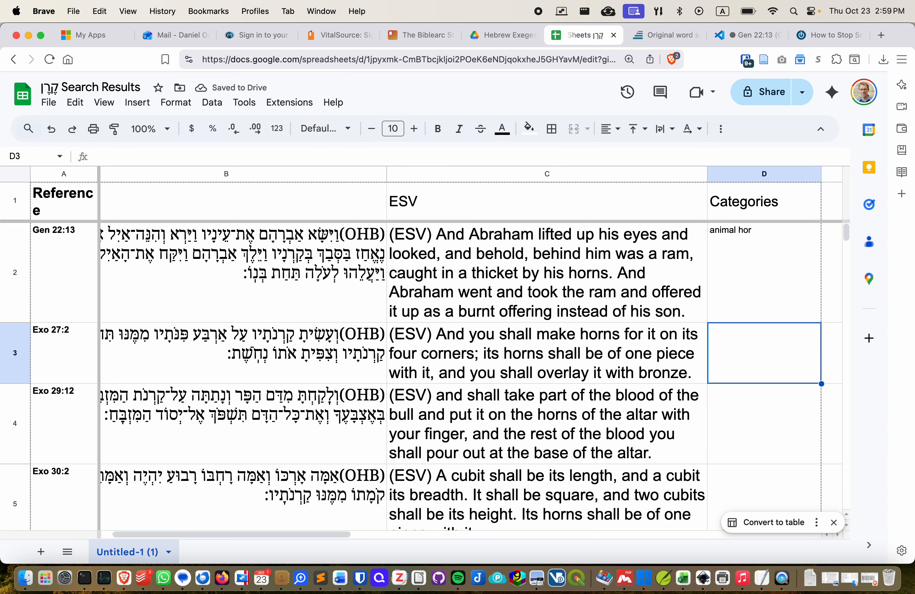
Categorize Exo 27:2 and Exo 29:12 as "altar horn" in cells D3 and D4
{"action": "type", "text": "alta"}
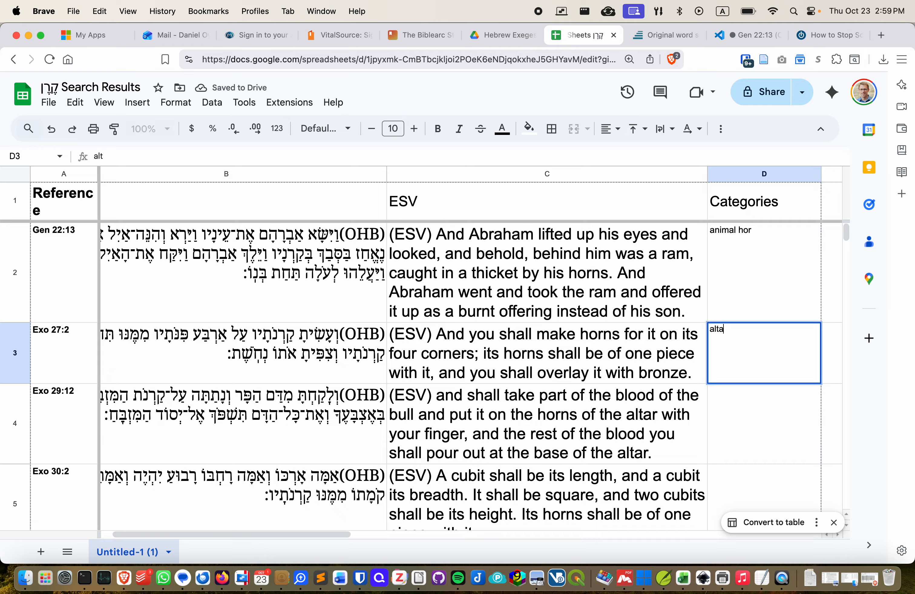
{"action": "type", "text": "r horn"}
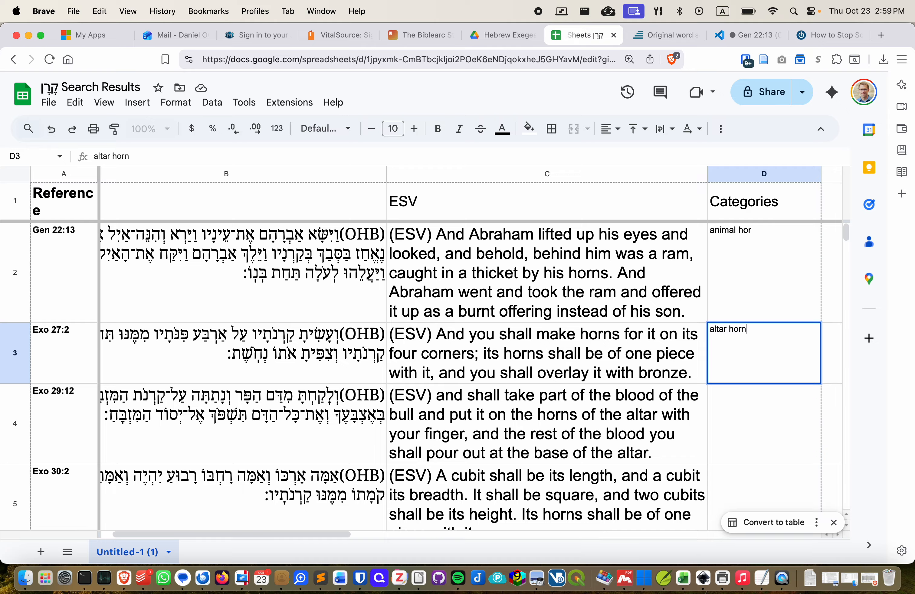
{"action": "key", "text": "Return"}
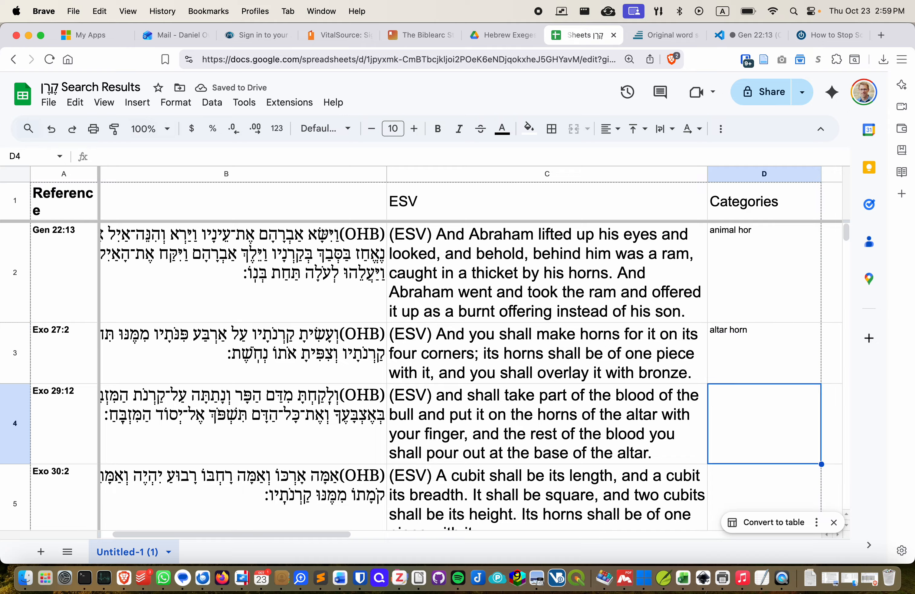
{"action": "type", "text": "al"}
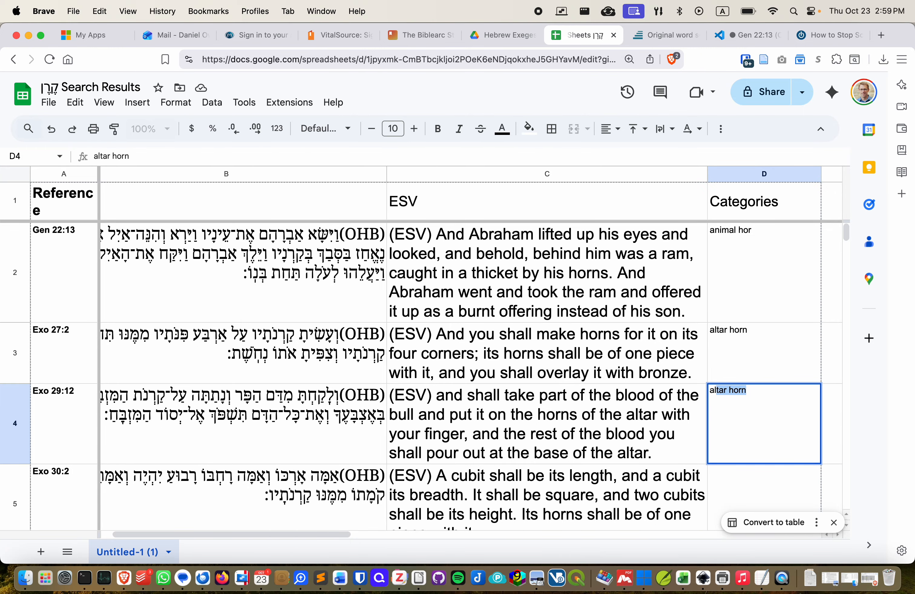
{"action": "key", "text": "Return"}
Correct the Gen 22:13 category in cell D2 to "animal horn"
{"action": "scroll", "coordinate": [470, 379], "scroll_direction": "down", "scroll_amount": 5}
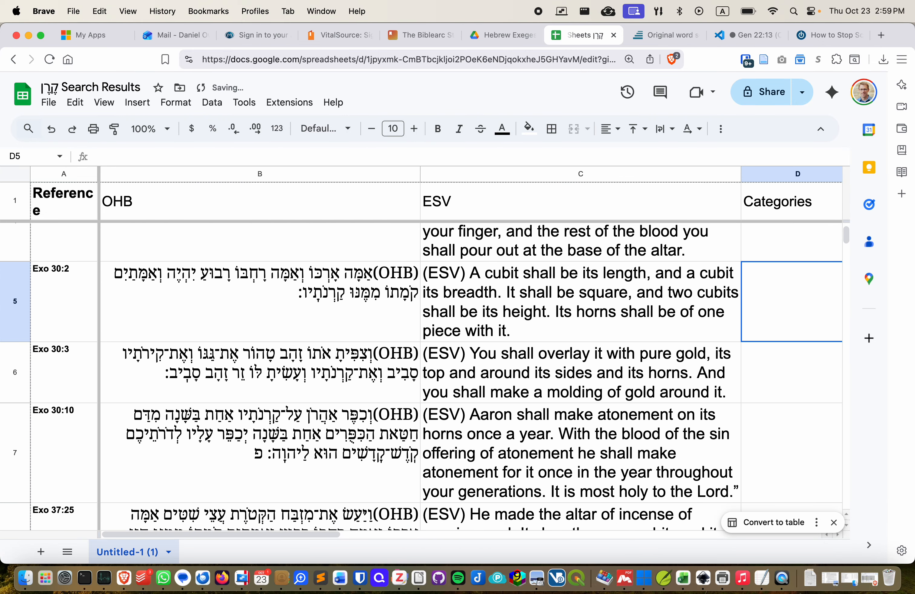
{"action": "scroll", "coordinate": [471, 378], "scroll_direction": "down", "scroll_amount": 10}
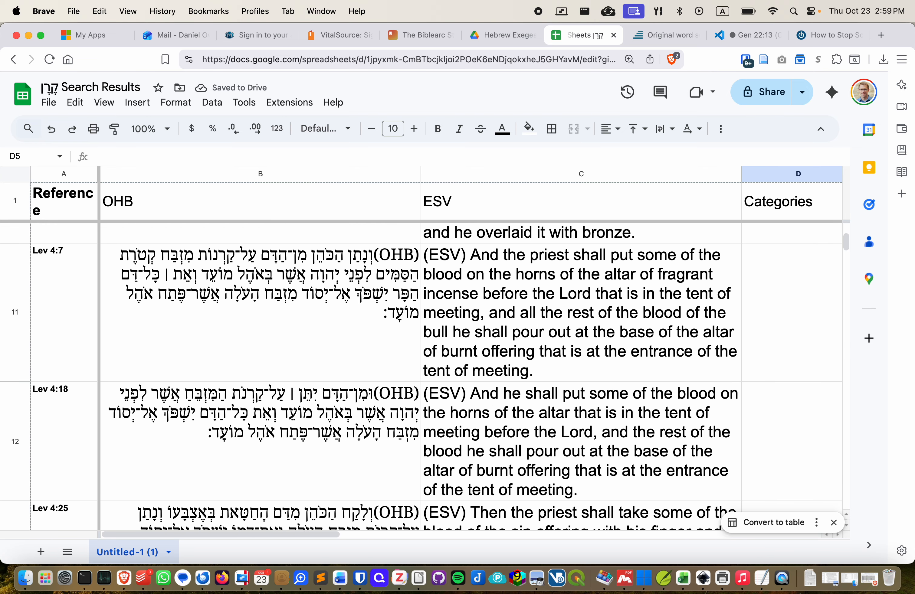
{"action": "scroll", "coordinate": [470, 378], "scroll_direction": "down", "scroll_amount": 15}
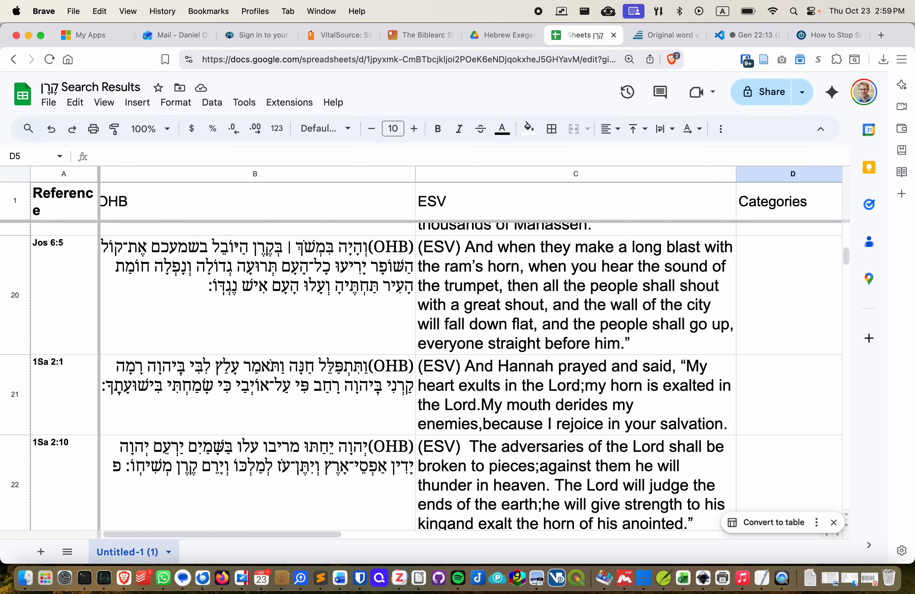
{"action": "scroll", "coordinate": [761, 271], "scroll_direction": "up", "scroll_amount": 20}
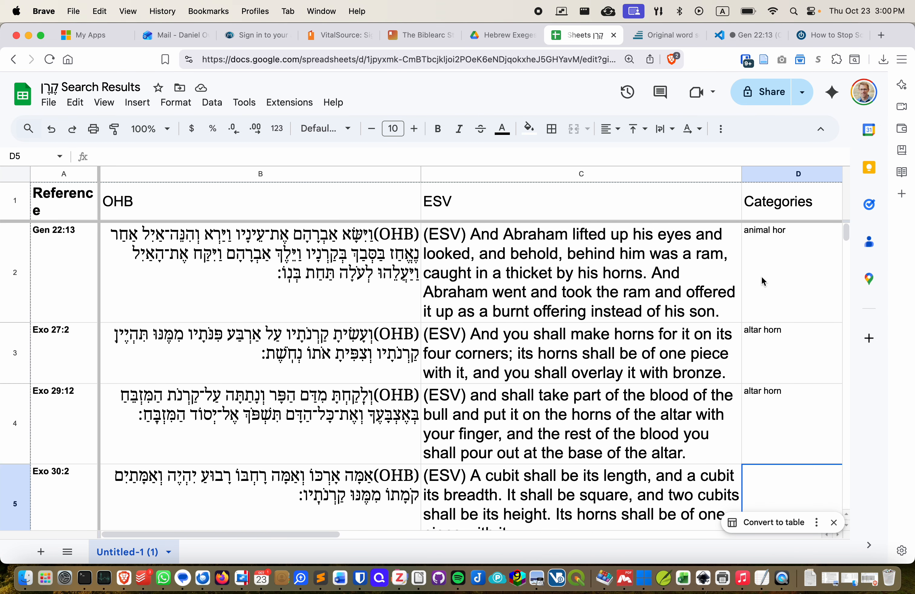
{"action": "double_click", "coordinate": [795, 282]}
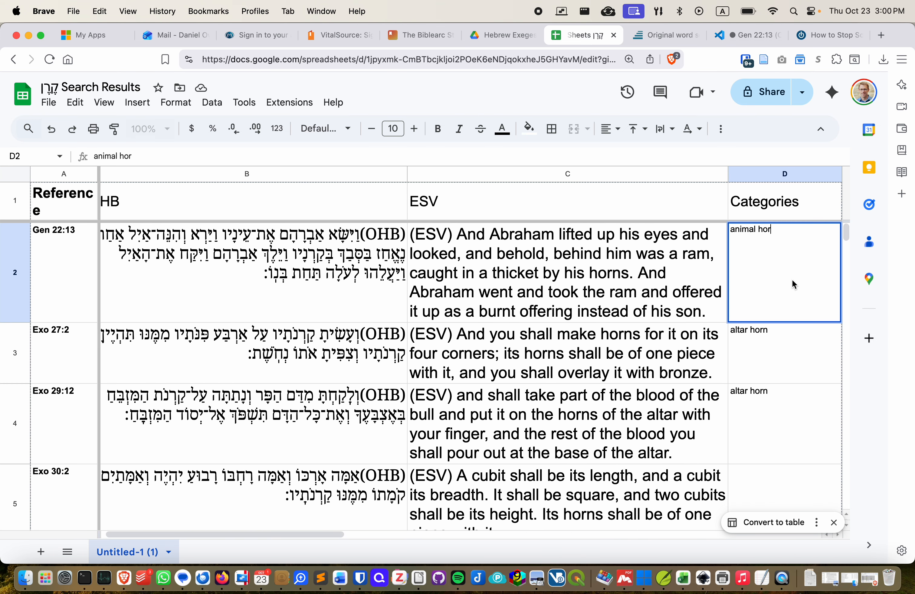
{"action": "type", "text": "n"}
{"action": "key", "text": "Return"}
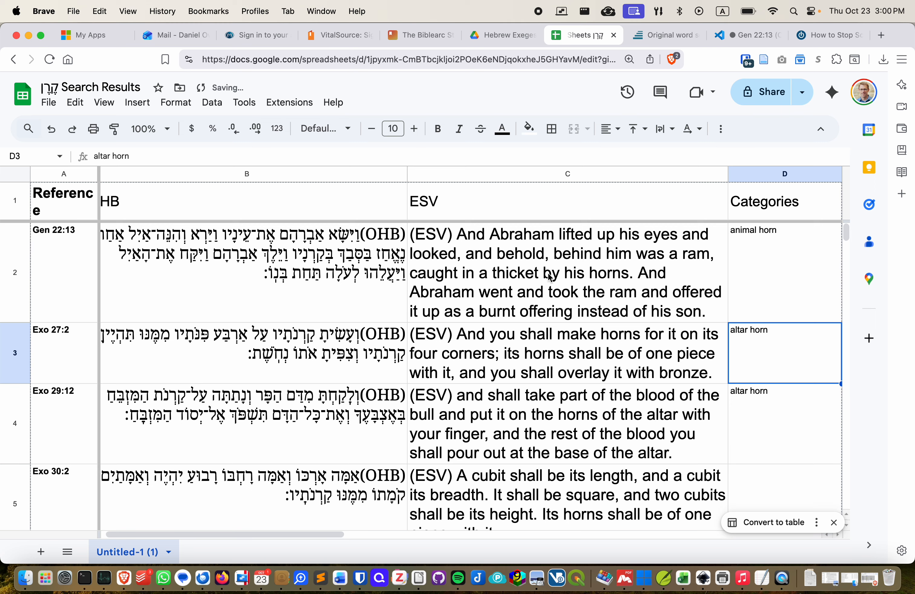
Look through the verse rows from Genesis to the Psalms alongside the Categories column
{"action": "left_click", "coordinate": [27, 176]}
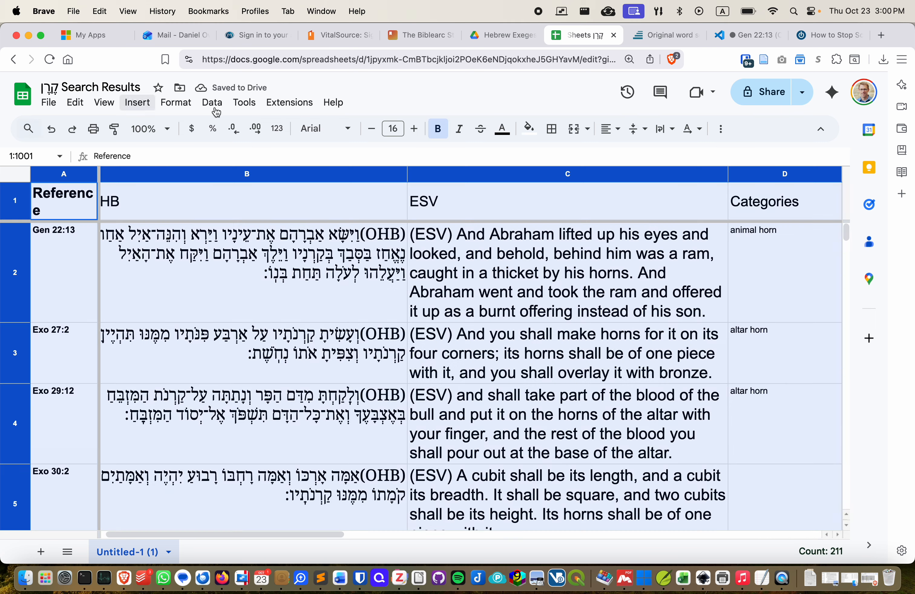
{"action": "scroll", "coordinate": [597, 238], "scroll_direction": "left", "scroll_amount": 1}
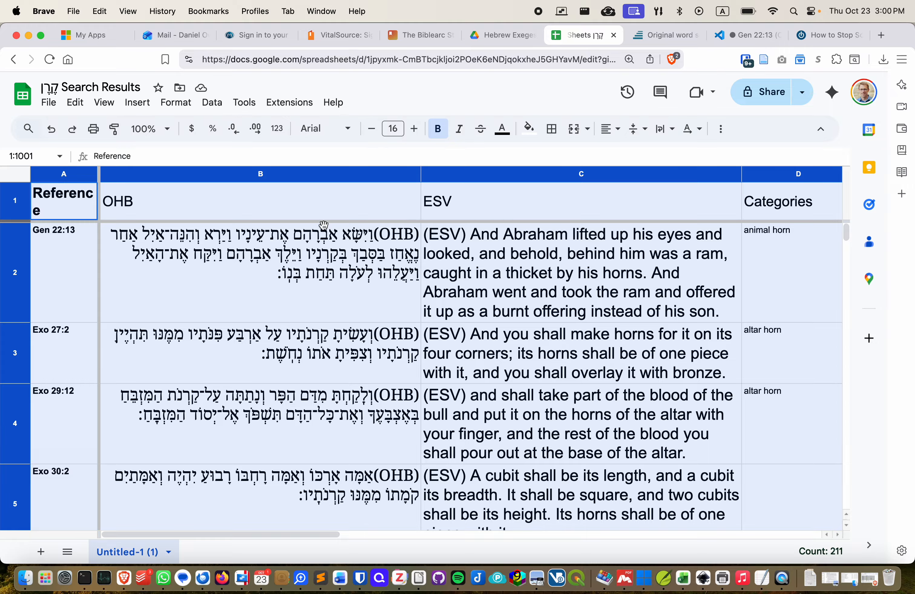
{"action": "left_click", "coordinate": [781, 433]}
{"action": "scroll", "coordinate": [782, 433], "scroll_direction": "down", "scroll_amount": 5}
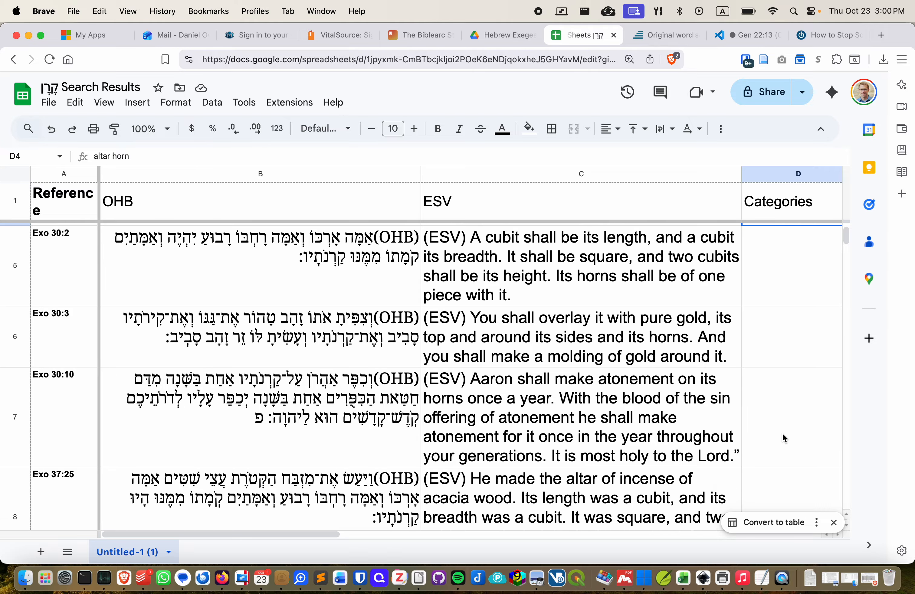
{"action": "scroll", "coordinate": [782, 433], "scroll_direction": "up", "scroll_amount": 5}
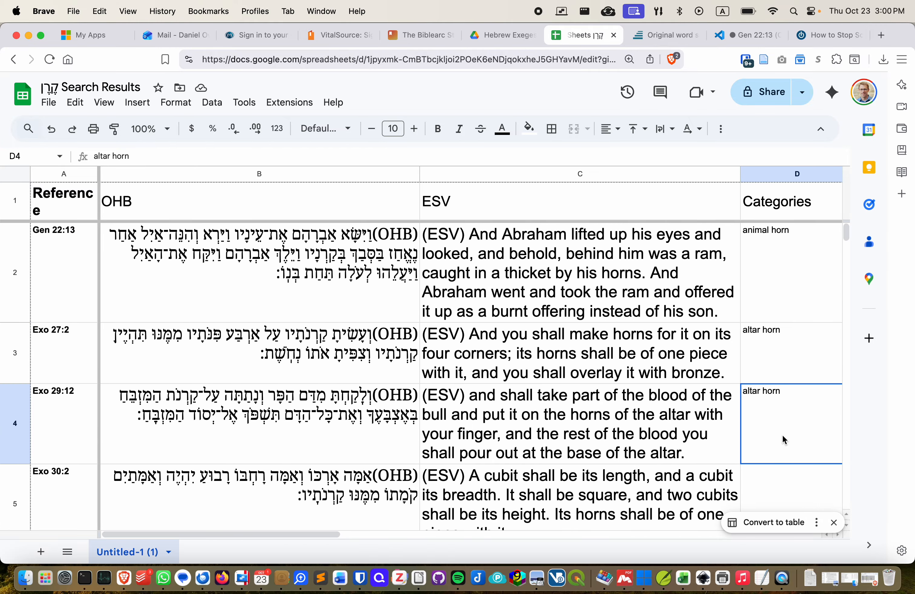
{"action": "scroll", "coordinate": [780, 447], "scroll_direction": "down", "scroll_amount": 1}
{"action": "scroll", "coordinate": [781, 448], "scroll_direction": "right", "scroll_amount": 1}
{"action": "scroll", "coordinate": [780, 462], "scroll_direction": "down", "scroll_amount": 20}
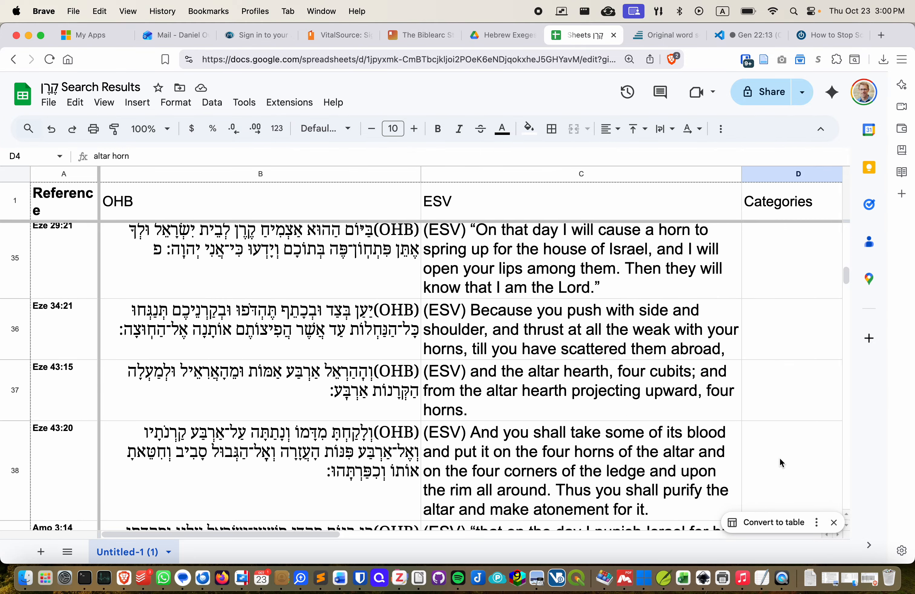
{"action": "scroll", "coordinate": [780, 459], "scroll_direction": "down", "scroll_amount": 12}
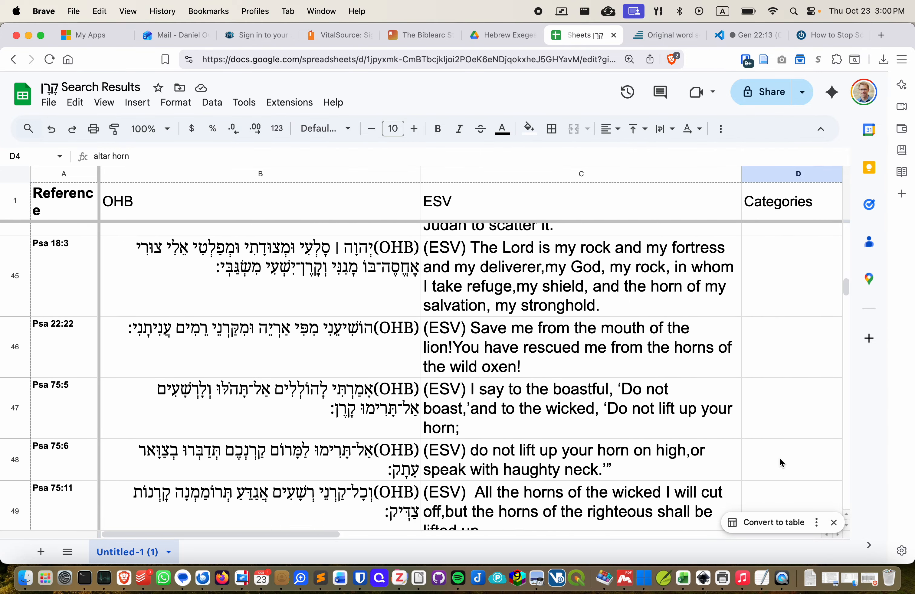
{"action": "scroll", "coordinate": [781, 477], "scroll_direction": "up", "scroll_amount": 13}
{"action": "scroll", "coordinate": [781, 481], "scroll_direction": "up", "scroll_amount": 20}
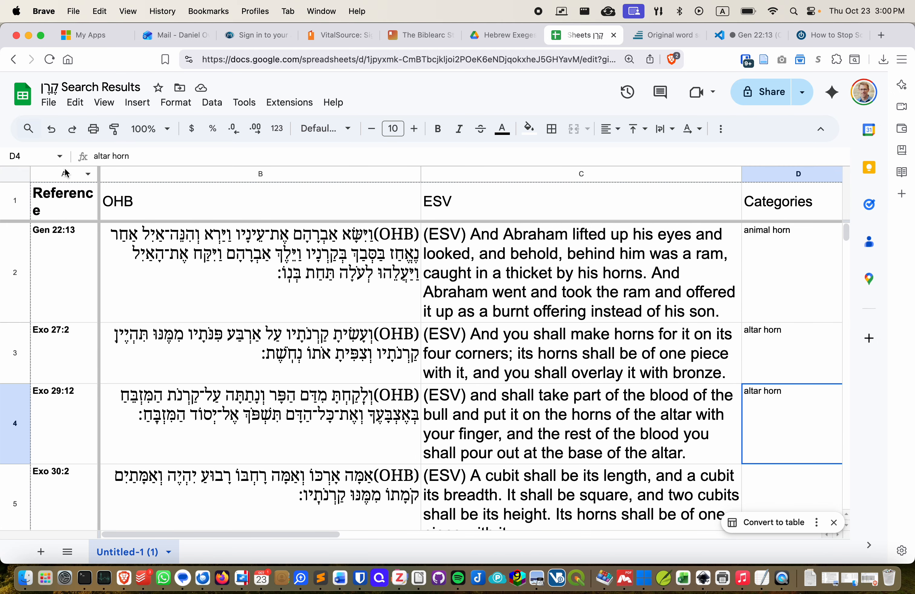
Insert a new column before the Reference column and give it the header "Order" in cell A1
{"action": "left_click", "coordinate": [64, 173]}
{"action": "right_click", "coordinate": [64, 172]}
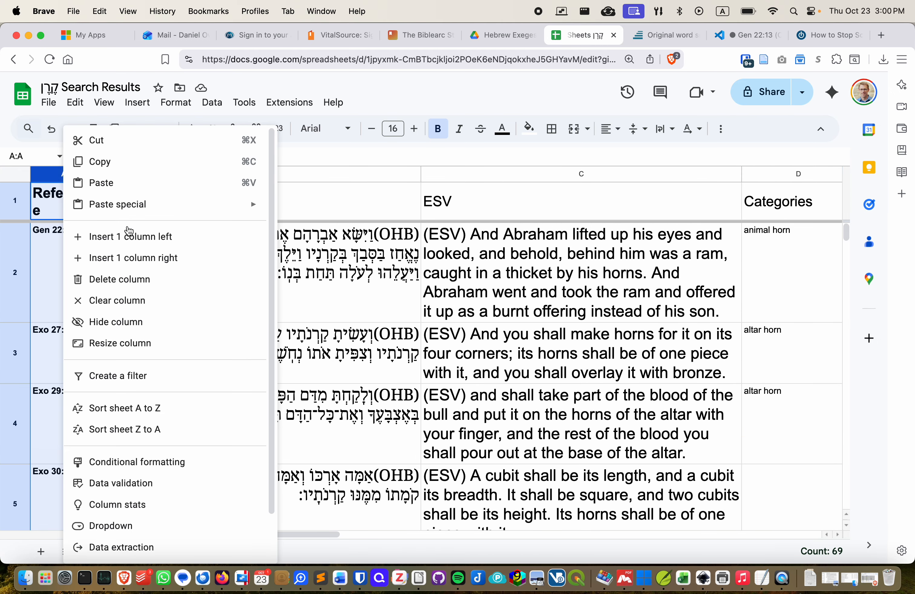
{"action": "left_click", "coordinate": [129, 236]}
{"action": "left_click", "coordinate": [90, 217]}
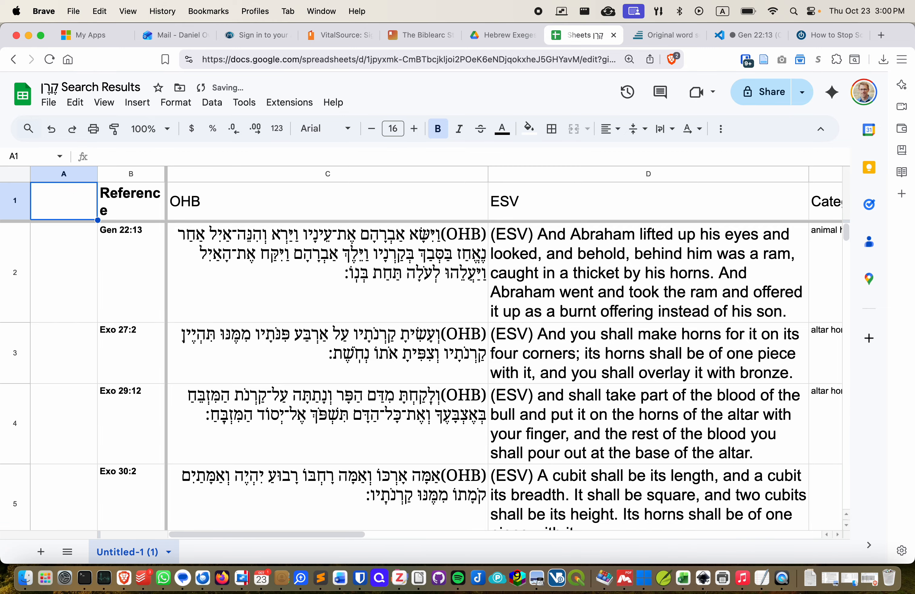
{"action": "type", "text": "Order"}
{"action": "key", "text": "Return"}
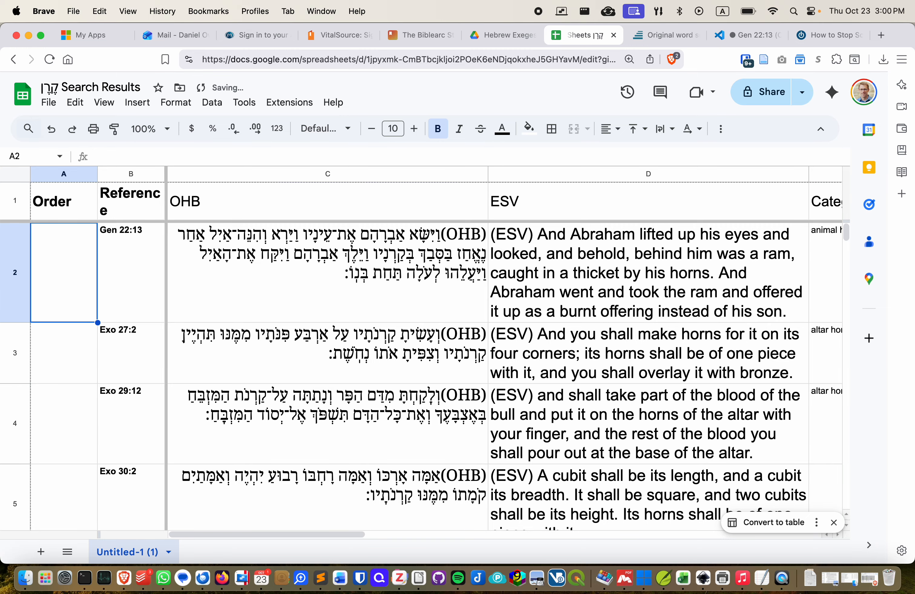
Number the verses sequentially from 1 to 68 in the Order column, filling cells A2:A69
{"action": "type", "text": "1"}
{"action": "key", "text": "Return"}
{"action": "type", "text": "2"}
{"action": "key", "text": "Return"}
{"action": "key", "text": "Up"}
{"action": "key", "text": "Up"}
{"action": "key", "text": "shift+Down"}
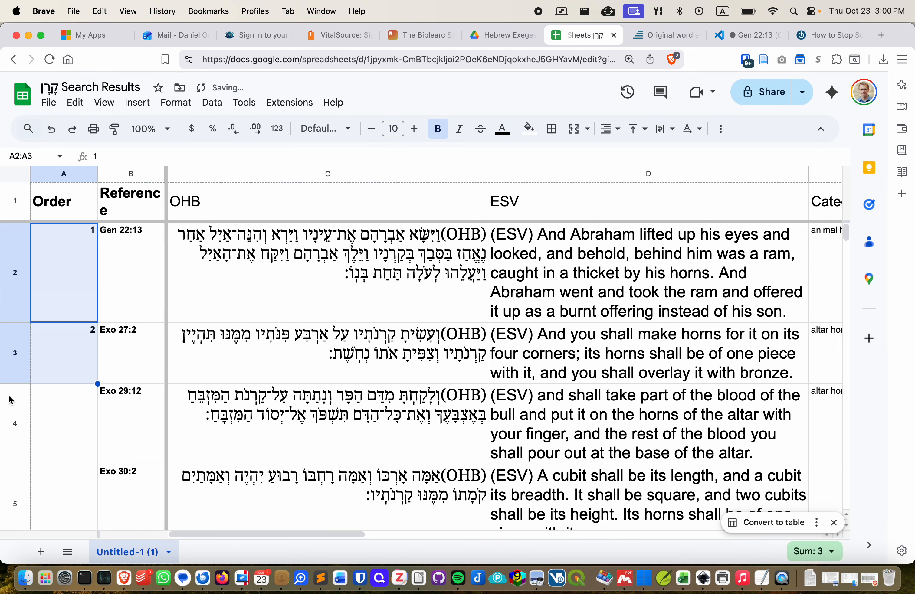
{"action": "left_click_drag", "start_coordinate": [96, 383], "coordinate": [89, 255]}
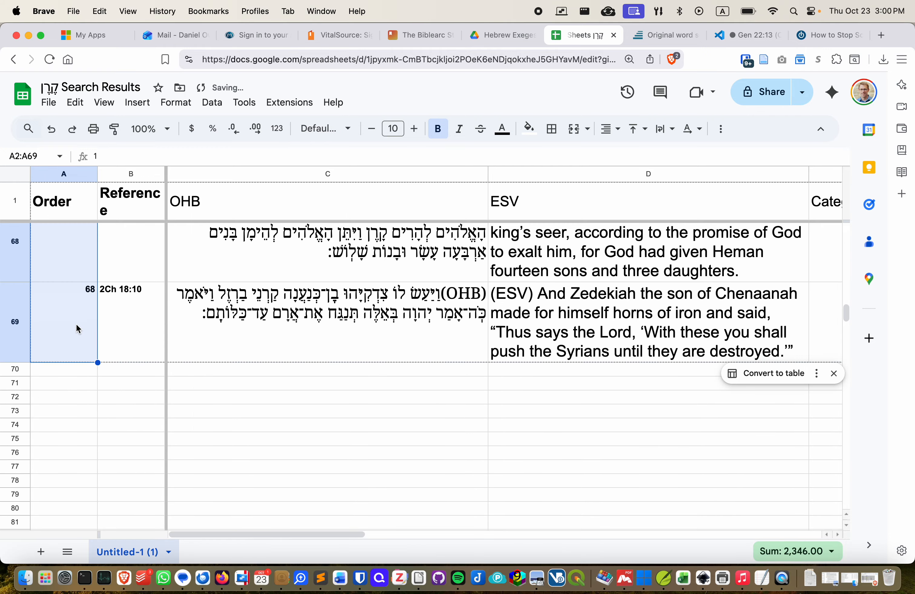
Review the numbered verse rows and their categories, examining the Hebrew and English text of Isa 5:1 in row 31
{"action": "left_click", "coordinate": [76, 324]}
{"action": "scroll", "coordinate": [77, 329], "scroll_direction": "up", "scroll_amount": 15}
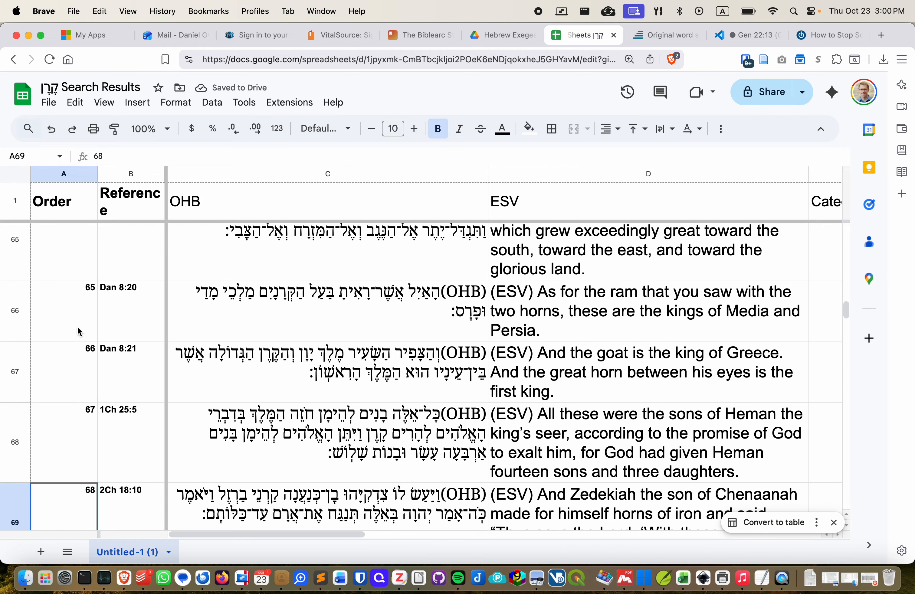
{"action": "scroll", "coordinate": [77, 348], "scroll_direction": "up", "scroll_amount": 10}
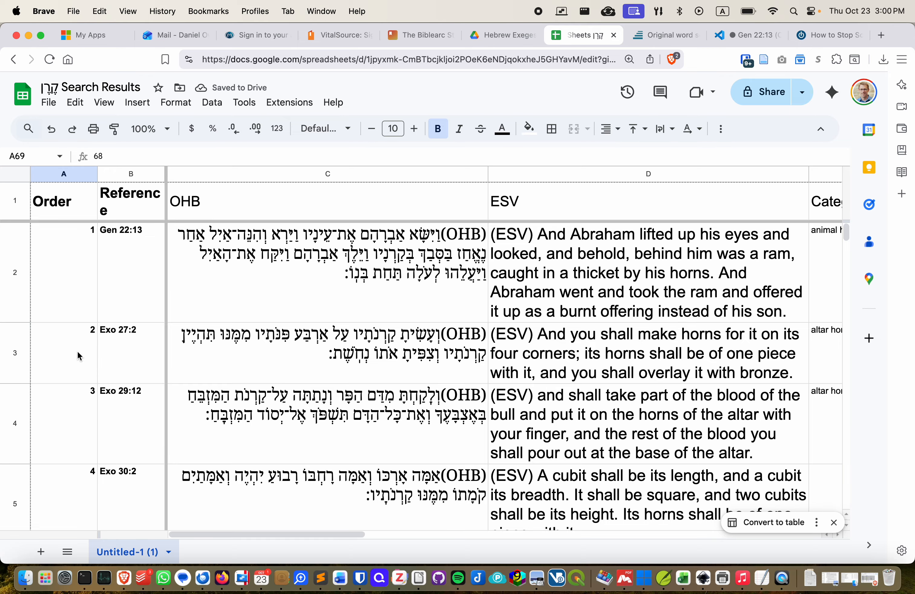
{"action": "scroll", "coordinate": [599, 328], "scroll_direction": "right", "scroll_amount": 5}
{"action": "scroll", "coordinate": [598, 323], "scroll_direction": "down", "scroll_amount": 3}
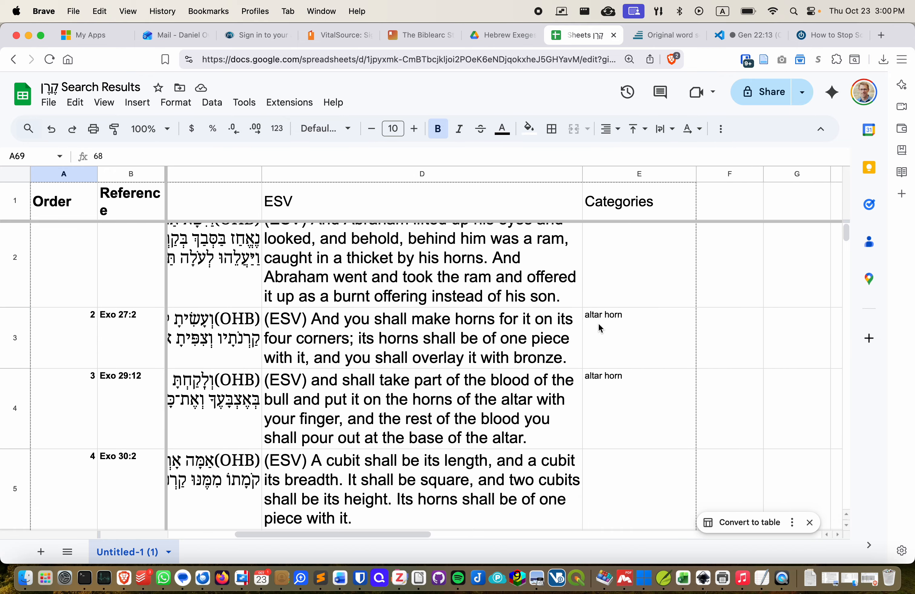
{"action": "scroll", "coordinate": [598, 323], "scroll_direction": "left", "scroll_amount": 5}
{"action": "scroll", "coordinate": [598, 323], "scroll_direction": "down", "scroll_amount": 20}
{"action": "scroll", "coordinate": [598, 323], "scroll_direction": "right", "scroll_amount": 5}
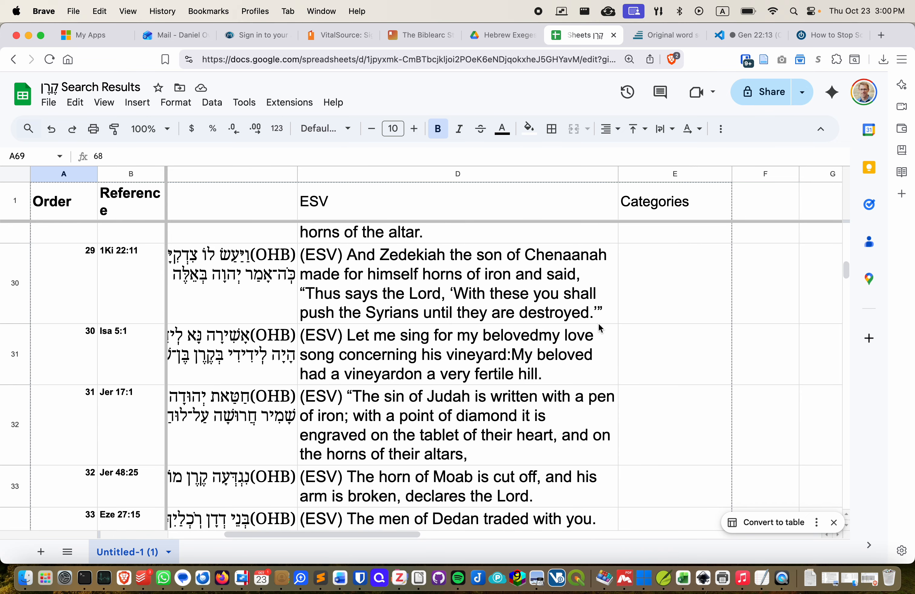
{"action": "left_click", "coordinate": [671, 365]}
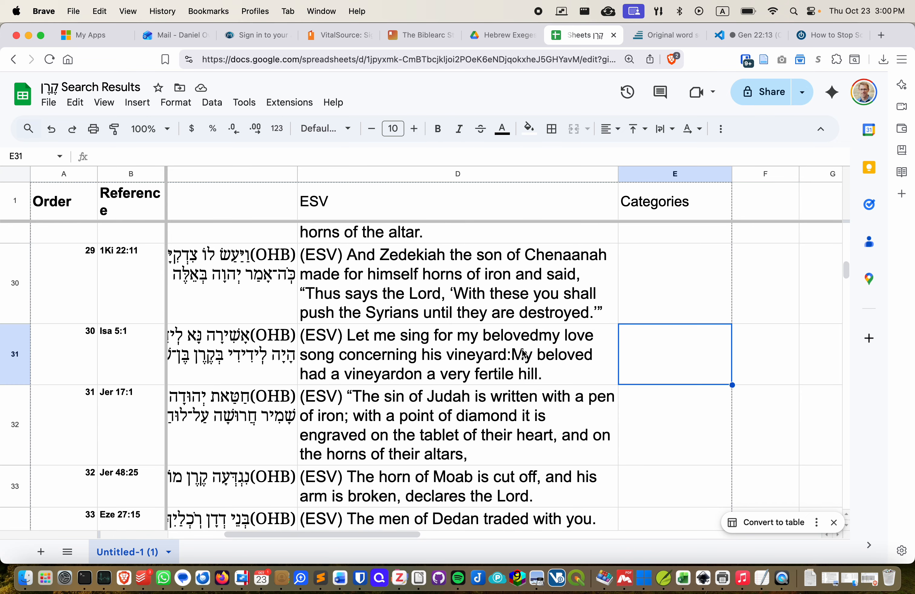
{"action": "scroll", "coordinate": [523, 353], "scroll_direction": "left", "scroll_amount": 6}
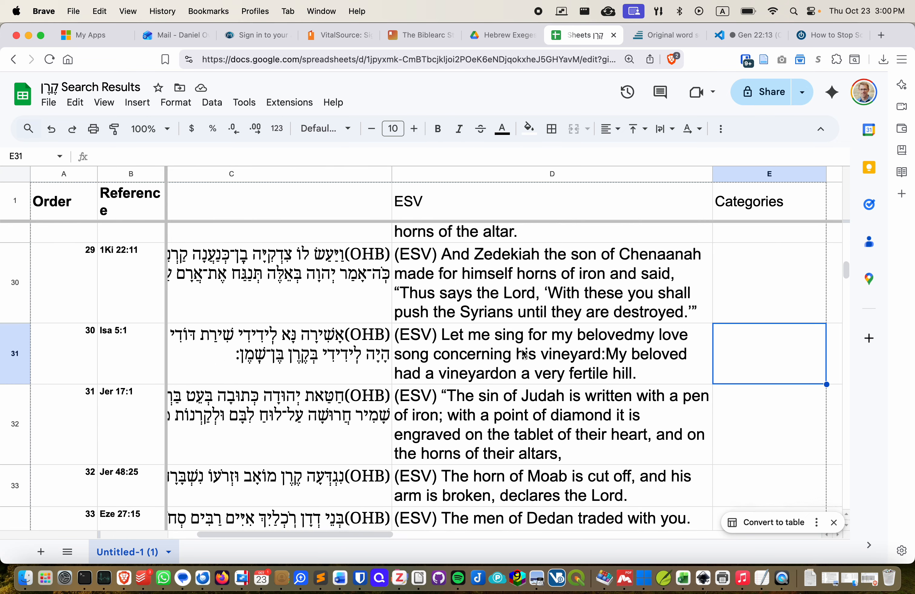
{"action": "scroll", "coordinate": [554, 353], "scroll_direction": "left", "scroll_amount": 3}
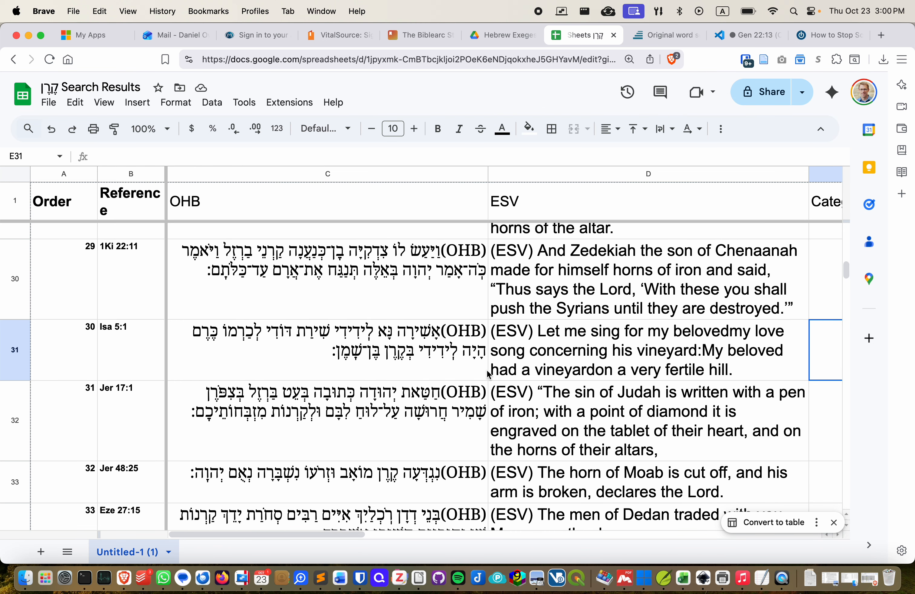
{"action": "left_click", "coordinate": [397, 355]}
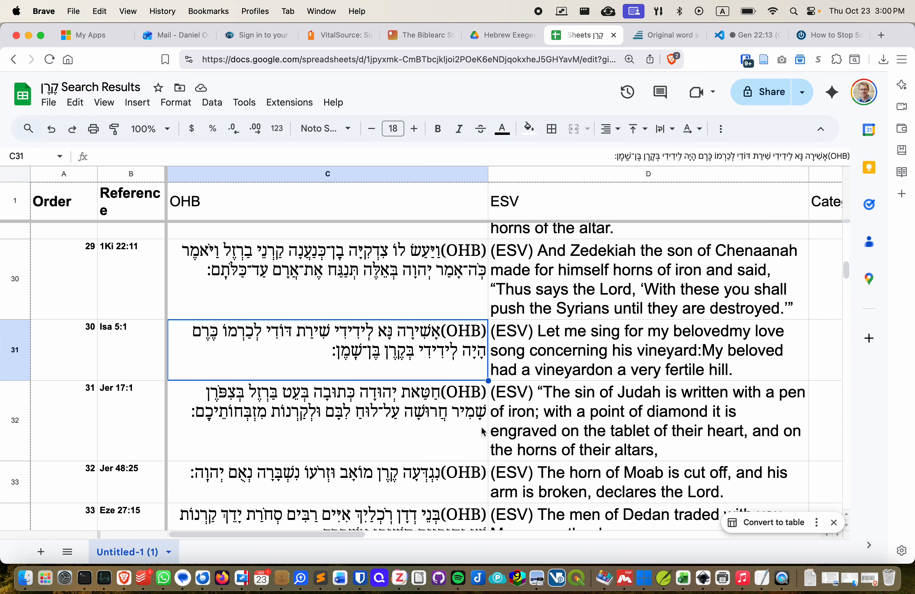
{"action": "scroll", "coordinate": [482, 431], "scroll_direction": "down", "scroll_amount": 3}
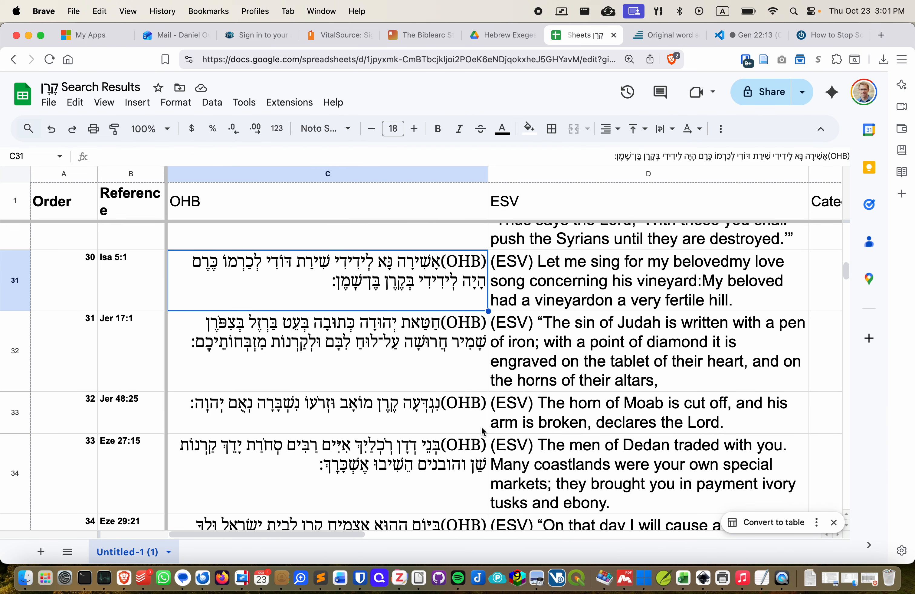
Label Jer 17:1 as "altar horn" in the Categories column, cell E32
{"action": "scroll", "coordinate": [617, 372], "scroll_direction": "right", "scroll_amount": 2}
{"action": "scroll", "coordinate": [617, 372], "scroll_direction": "up", "scroll_amount": 1}
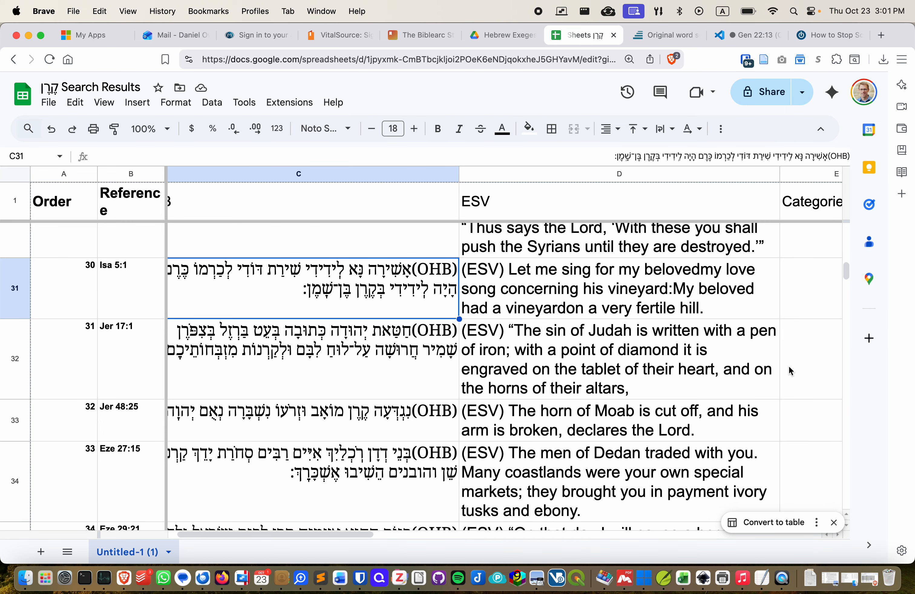
{"action": "left_click", "coordinate": [798, 388]}
{"action": "scroll", "coordinate": [797, 388], "scroll_direction": "right", "scroll_amount": 2}
{"action": "scroll", "coordinate": [798, 388], "scroll_direction": "up", "scroll_amount": 1}
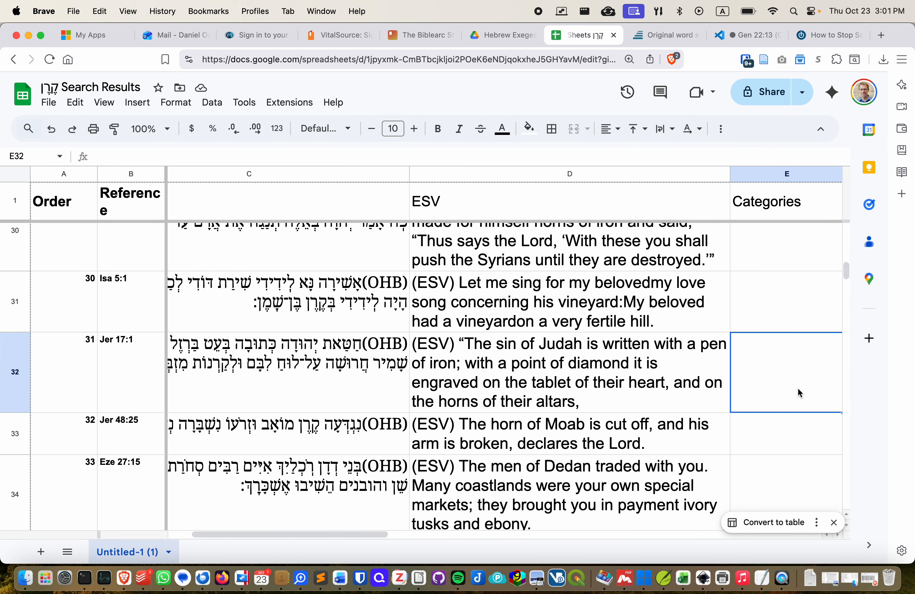
{"action": "type", "text": "altar "}
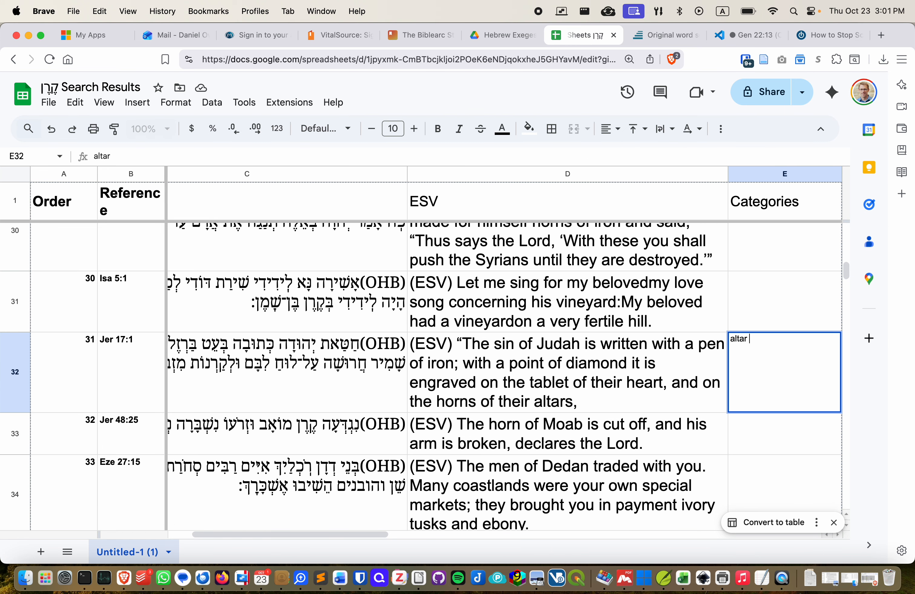
{"action": "type", "text": "honr"}
{"action": "type", "text": "rn"}
{"action": "key", "text": "Return"}
Label Psa 92:11 as "metaphorical horn" in the Categories column, cell E52
{"action": "scroll", "coordinate": [409, 351], "scroll_direction": "left", "scroll_amount": 2}
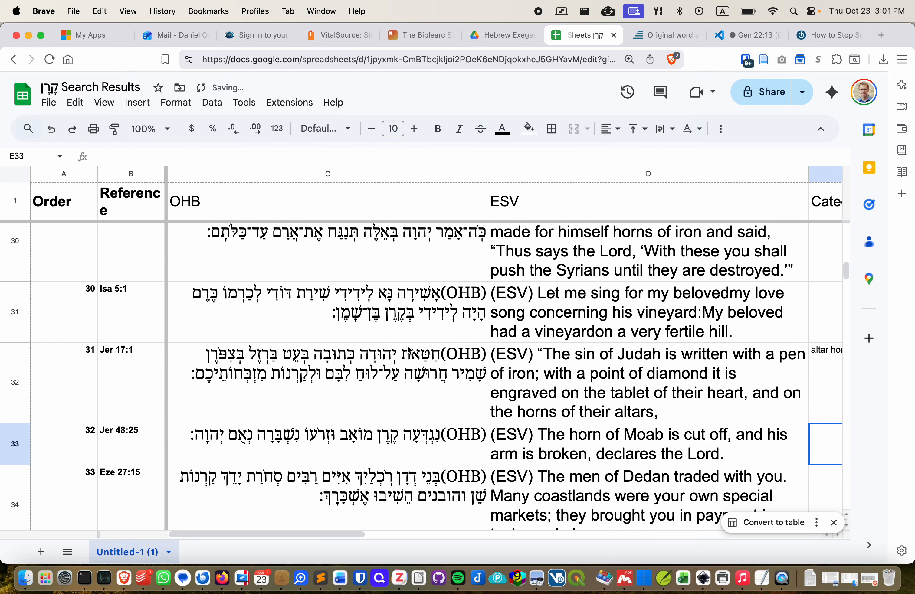
{"action": "scroll", "coordinate": [409, 352], "scroll_direction": "down", "scroll_amount": 10}
{"action": "scroll", "coordinate": [409, 349], "scroll_direction": "down", "scroll_amount": 15}
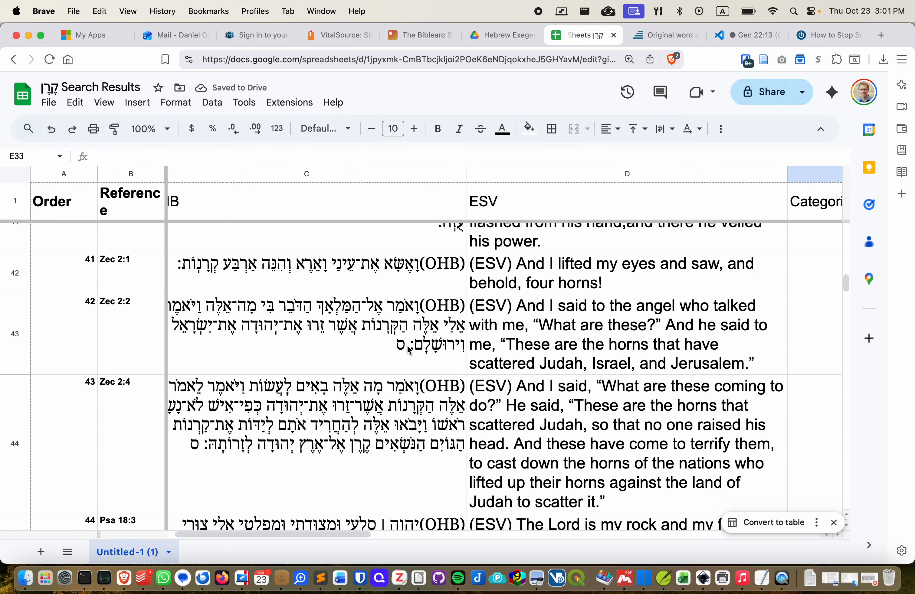
{"action": "scroll", "coordinate": [409, 349], "scroll_direction": "right", "scroll_amount": 5}
{"action": "scroll", "coordinate": [408, 349], "scroll_direction": "up", "scroll_amount": 4}
{"action": "scroll", "coordinate": [409, 349], "scroll_direction": "left", "scroll_amount": 1}
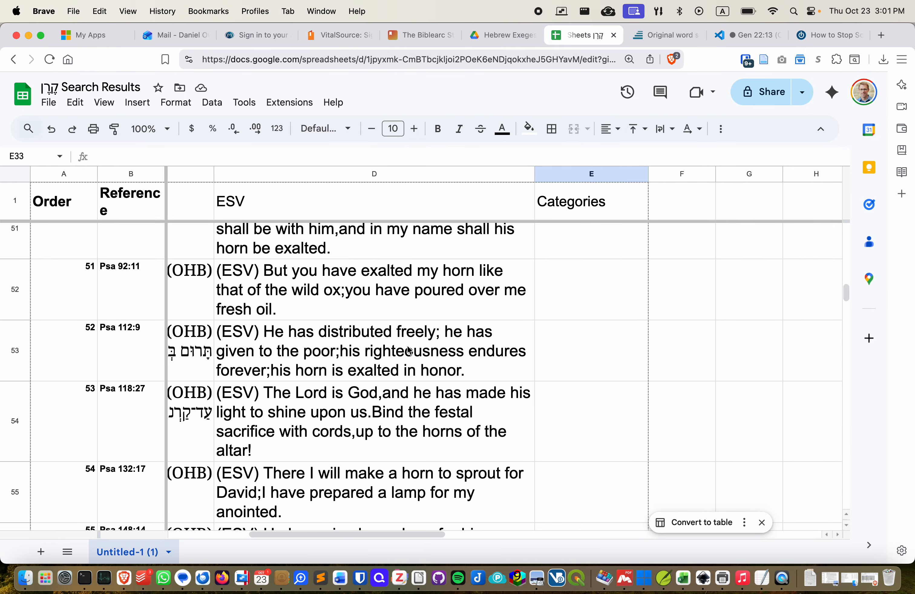
{"action": "scroll", "coordinate": [408, 350], "scroll_direction": "up", "scroll_amount": 1}
{"action": "scroll", "coordinate": [408, 350], "scroll_direction": "left", "scroll_amount": 1}
{"action": "left_click", "coordinate": [597, 328]}
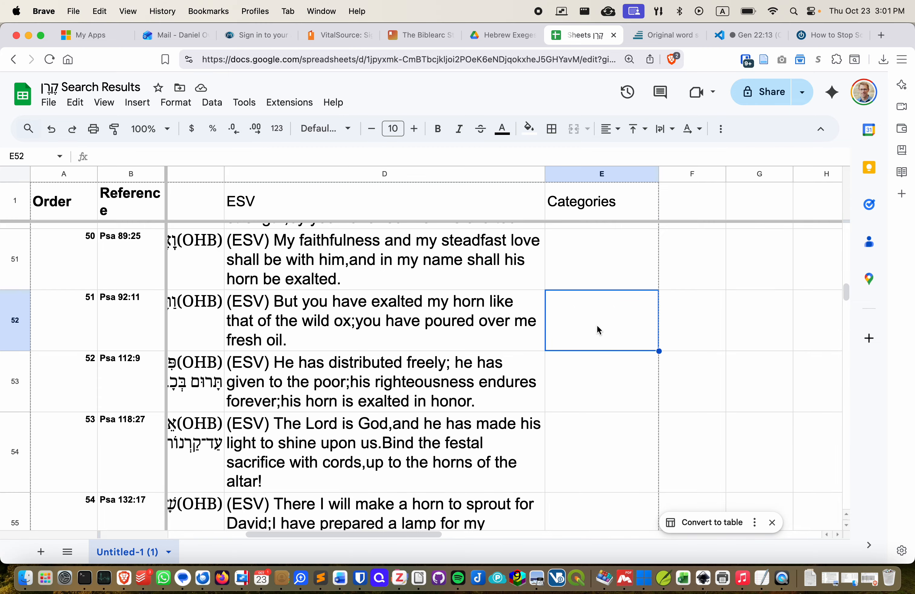
{"action": "scroll", "coordinate": [675, 367], "scroll_direction": "up", "scroll_amount": 1}
{"action": "scroll", "coordinate": [675, 366], "scroll_direction": "left", "scroll_amount": 3}
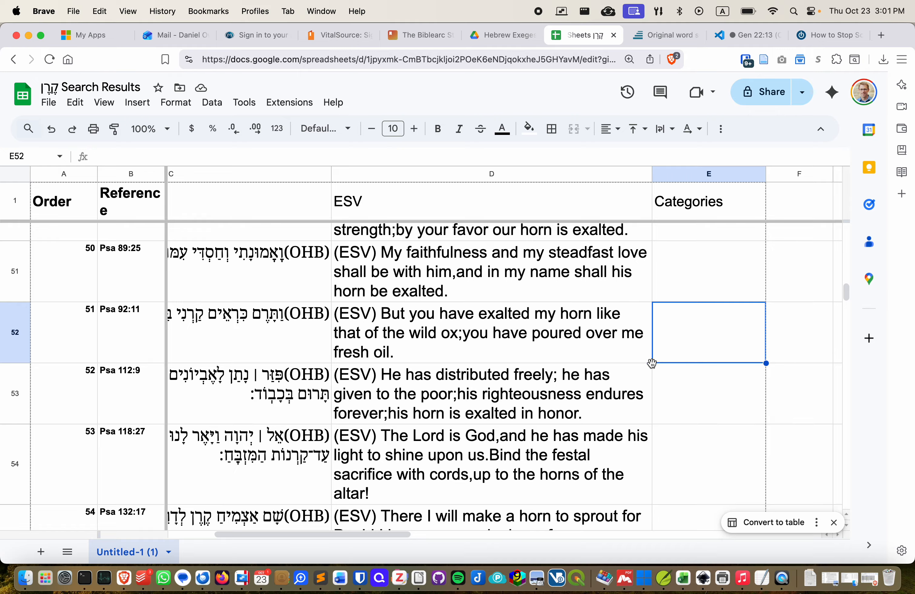
{"action": "scroll", "coordinate": [668, 324], "scroll_direction": "down", "scroll_amount": 1}
{"action": "scroll", "coordinate": [668, 324], "scroll_direction": "left", "scroll_amount": 1}
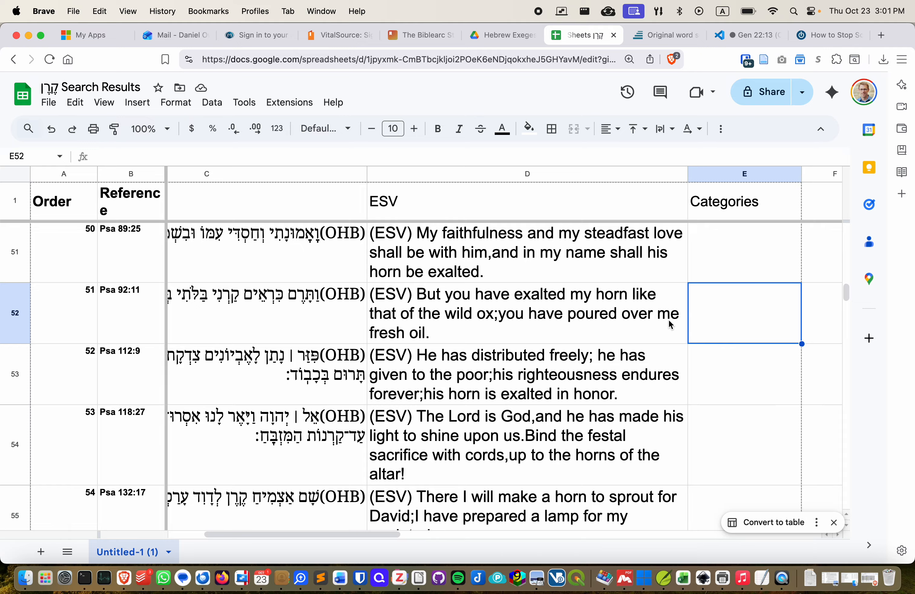
{"action": "type", "text": "me"}
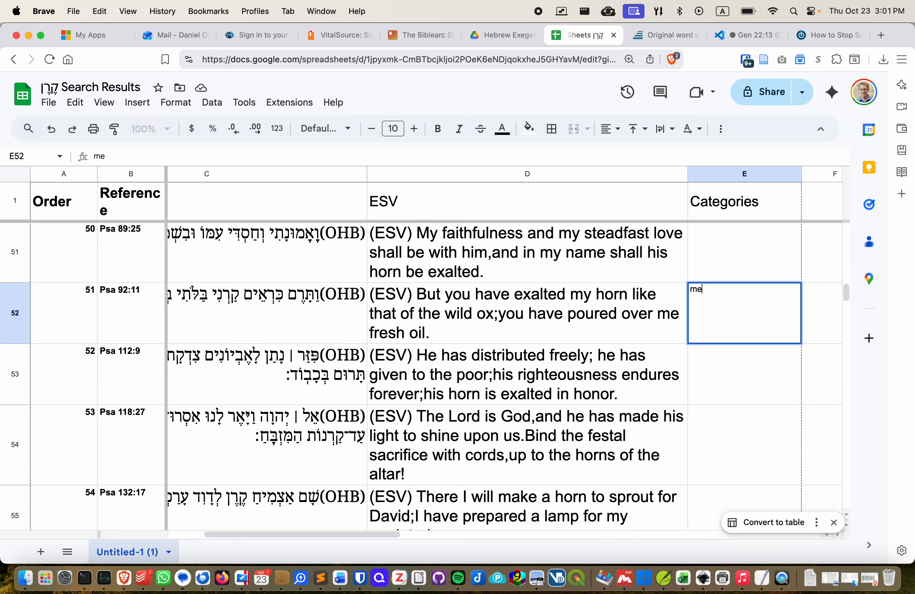
{"action": "type", "text": "taphorical horn"}
{"action": "key", "text": "Return"}
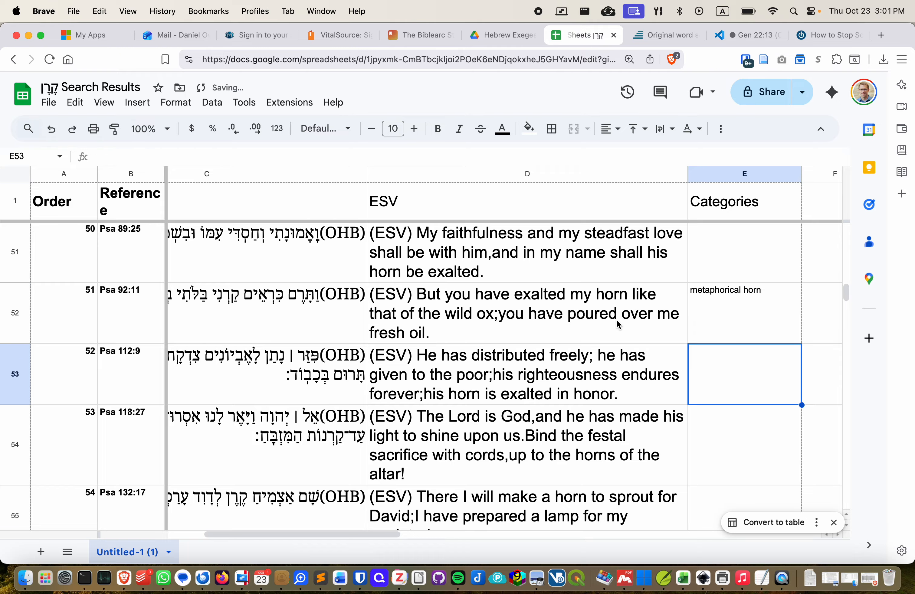
Label Dan 8:9 as "animal horn" in the Categories column, cell E65
{"action": "scroll", "coordinate": [763, 263], "scroll_direction": "down", "scroll_amount": 10}
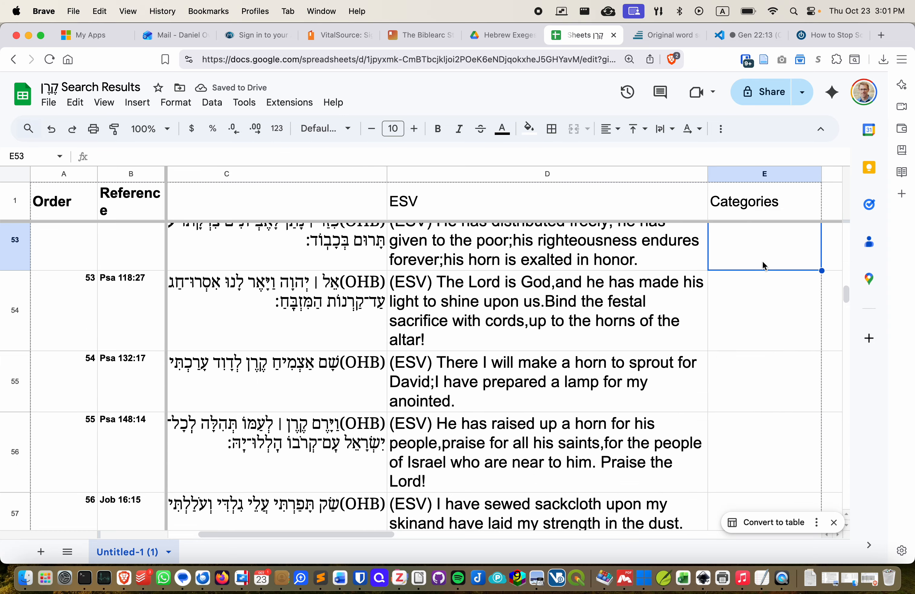
{"action": "scroll", "coordinate": [762, 263], "scroll_direction": "right", "scroll_amount": 3}
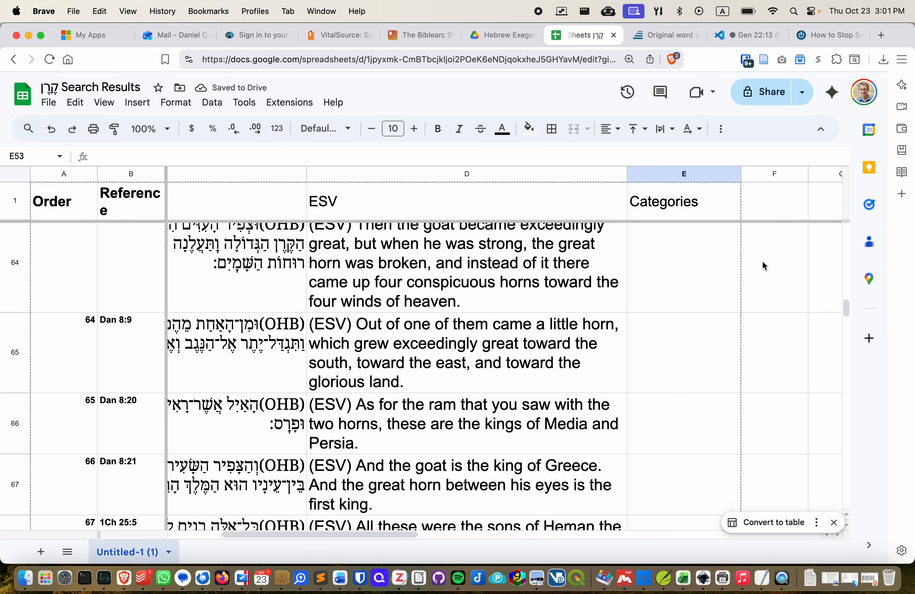
{"action": "left_click", "coordinate": [640, 370]}
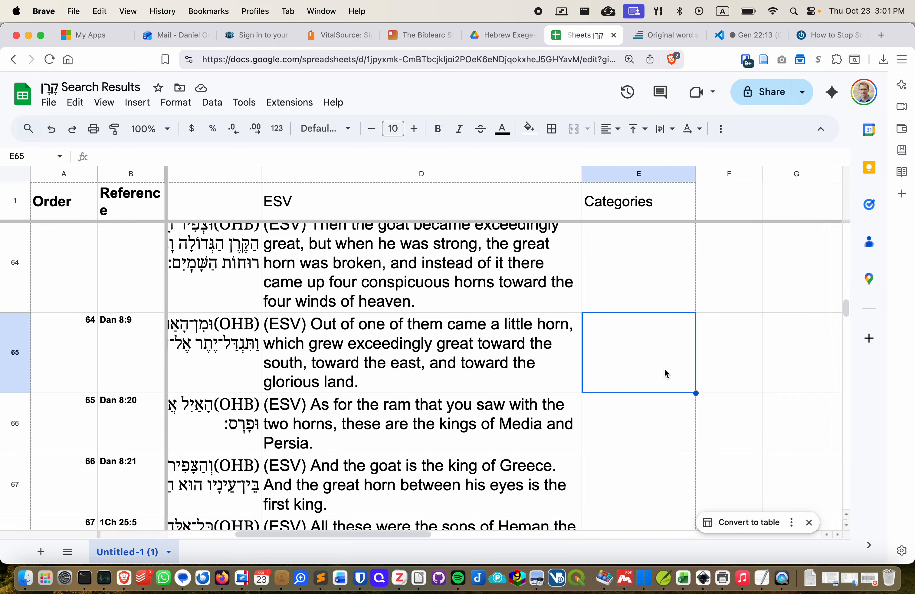
{"action": "type", "text": "an"}
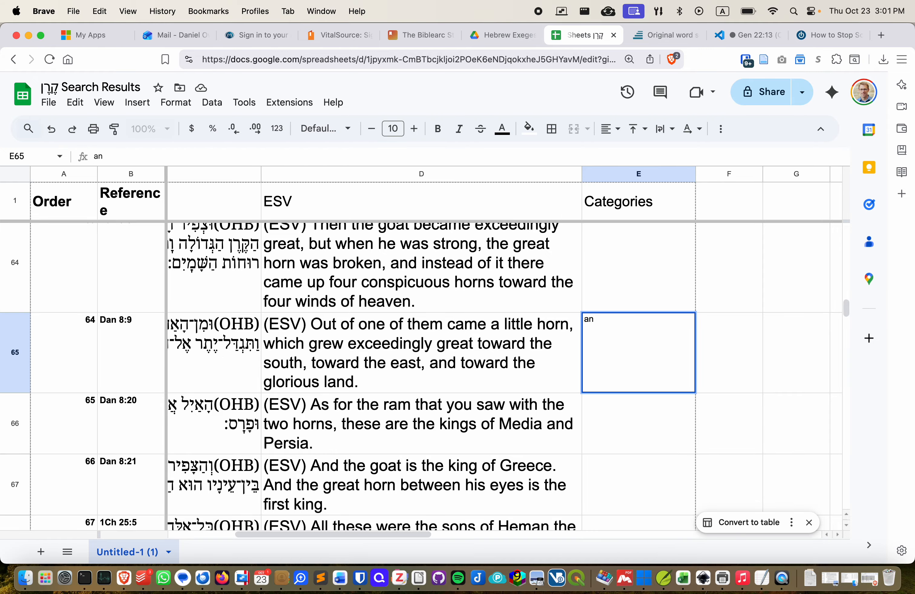
{"action": "type", "text": "imal horn"}
{"action": "key", "text": "Return"}
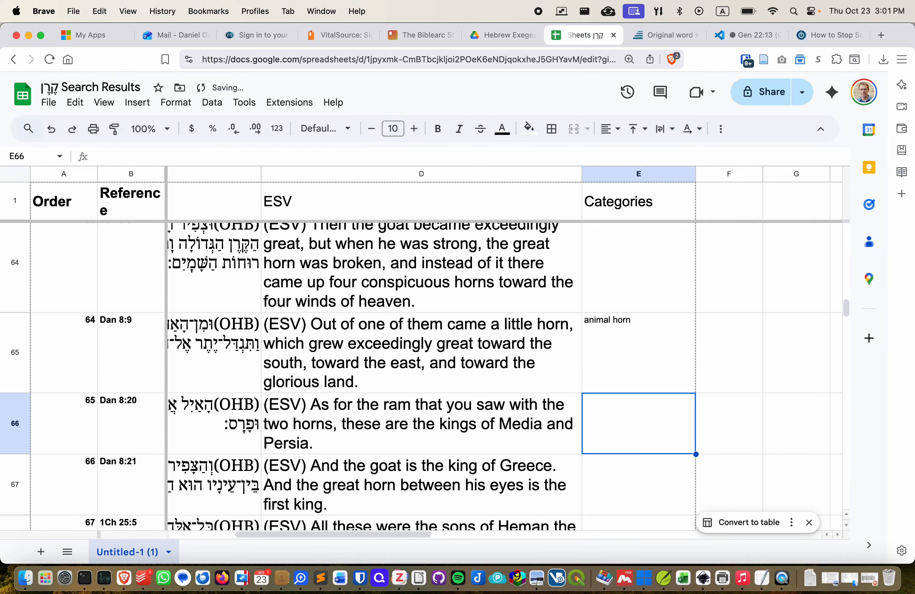
Sort the entire sheet by Categories from A to Z, treating the first row as a header row
{"action": "scroll", "coordinate": [350, 320], "scroll_direction": "up", "scroll_amount": 6}
{"action": "scroll", "coordinate": [350, 320], "scroll_direction": "left", "scroll_amount": 3}
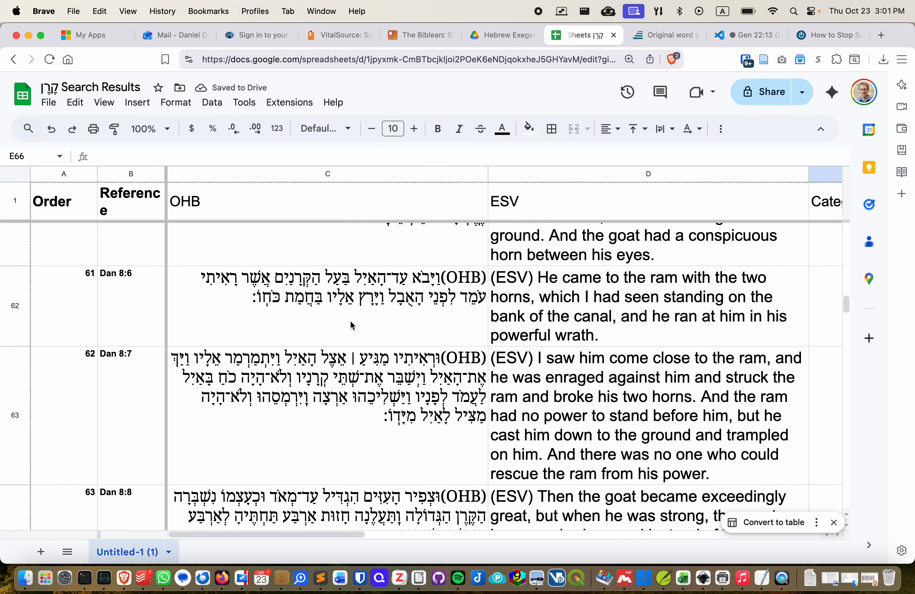
{"action": "left_click", "coordinate": [350, 320]}
{"action": "left_click", "coordinate": [18, 173]}
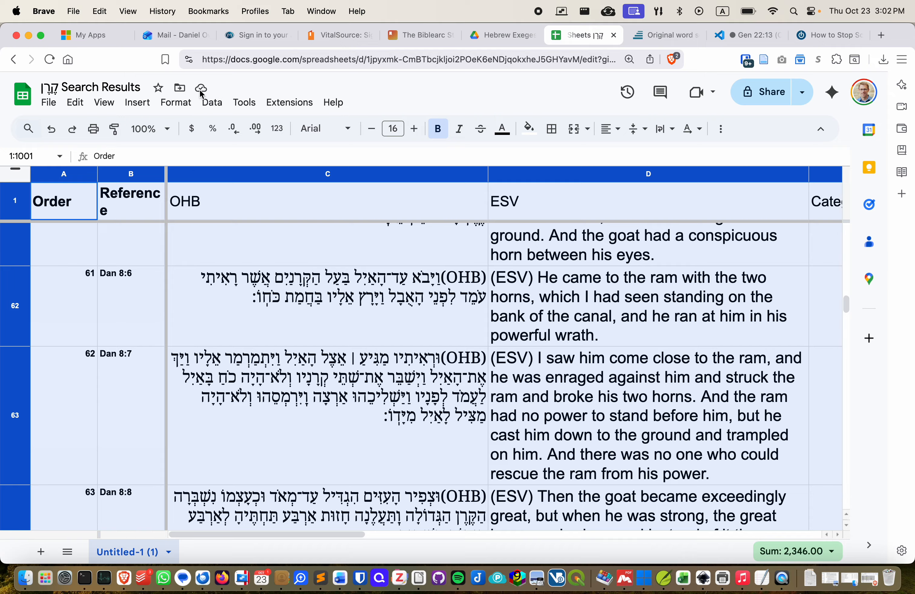
{"action": "left_click", "coordinate": [213, 102]}
{"action": "mouse_move", "coordinate": [276, 126]}
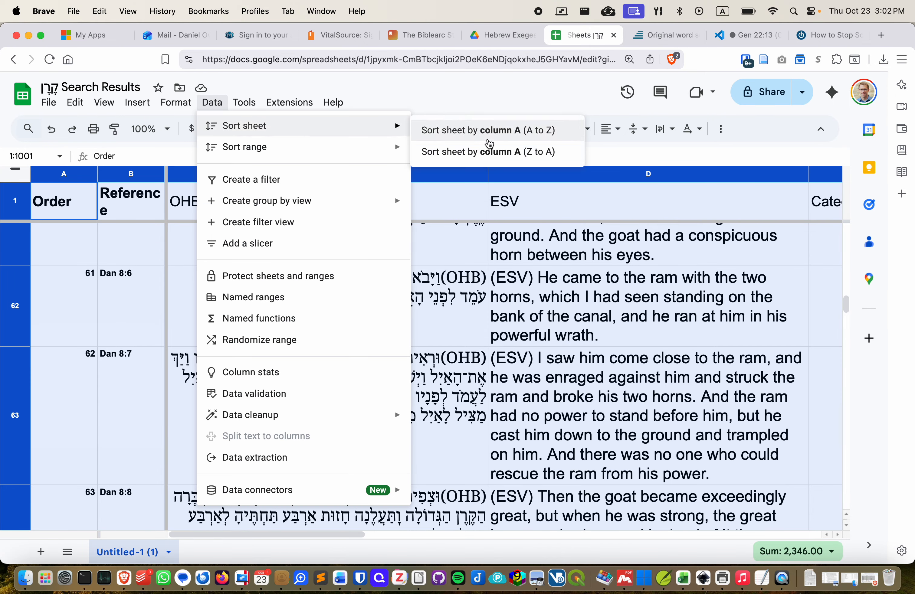
{"action": "mouse_move", "coordinate": [373, 156]}
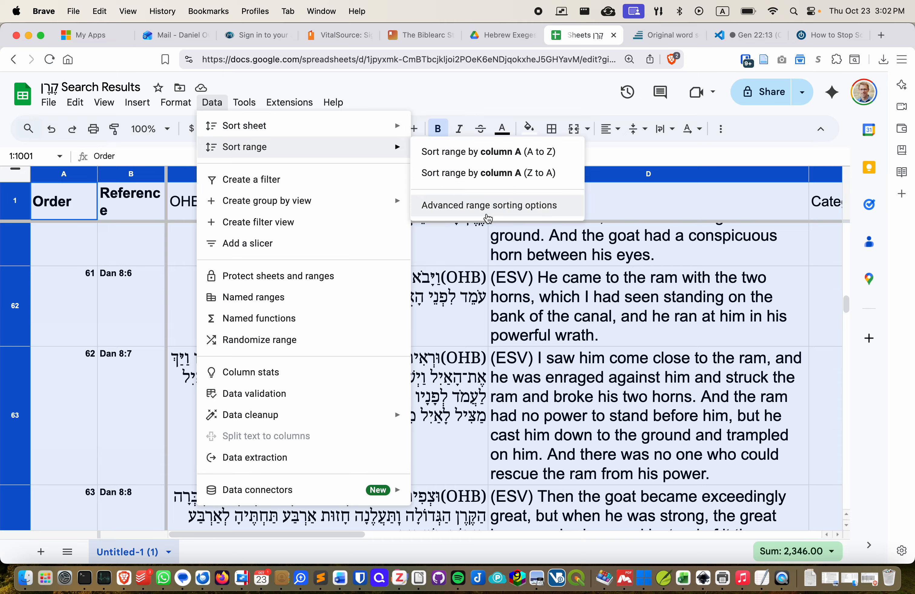
{"action": "left_click", "coordinate": [494, 207]}
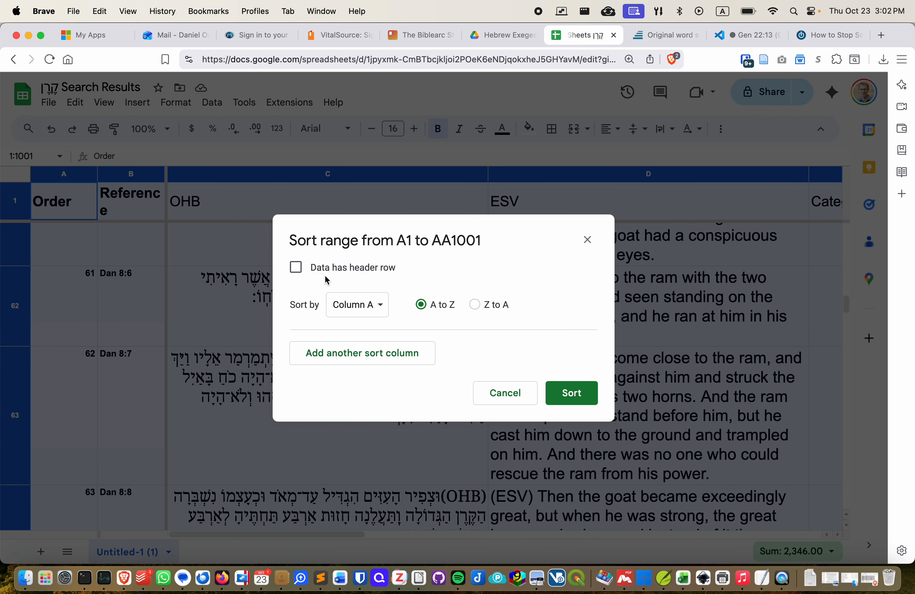
{"action": "left_click", "coordinate": [341, 268]}
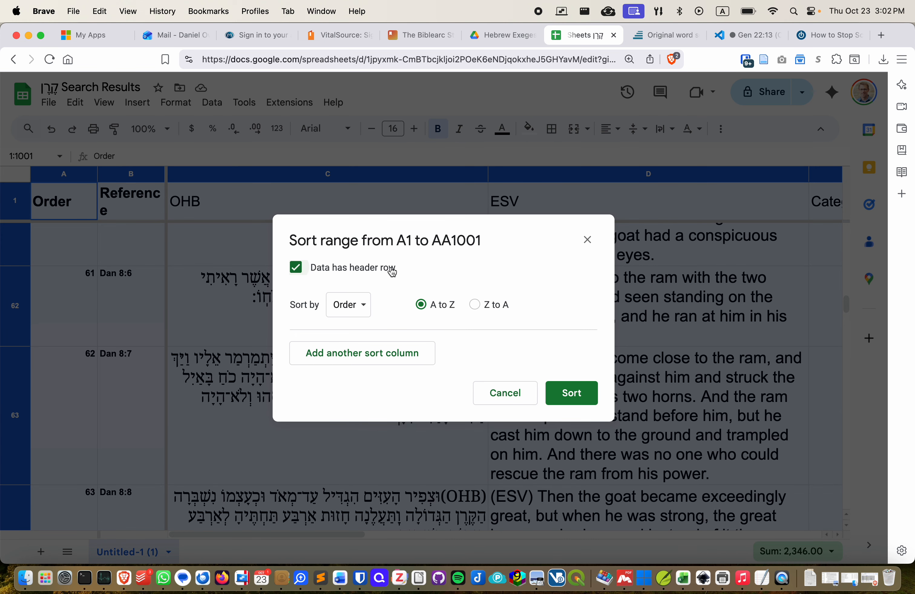
{"action": "left_click", "coordinate": [353, 306]}
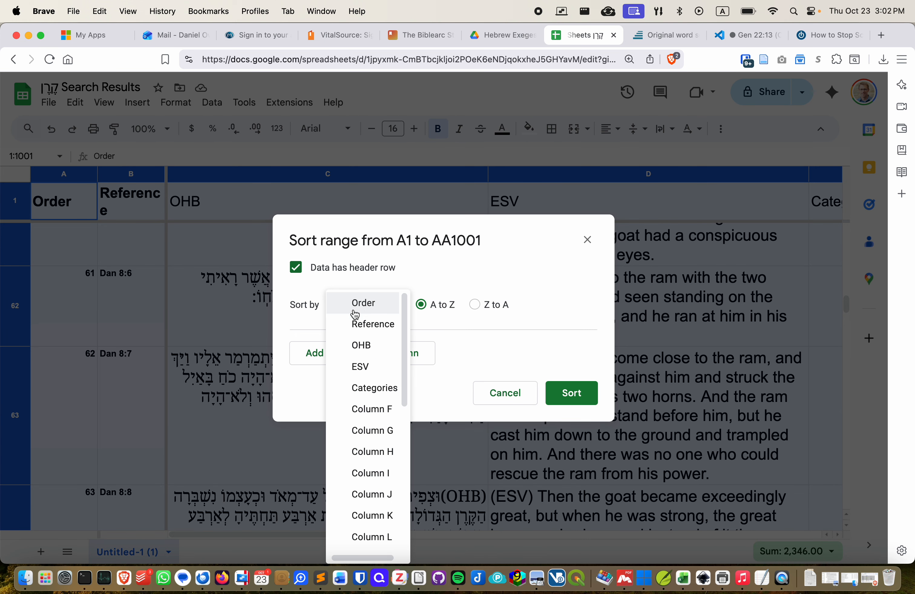
{"action": "left_click", "coordinate": [367, 387]}
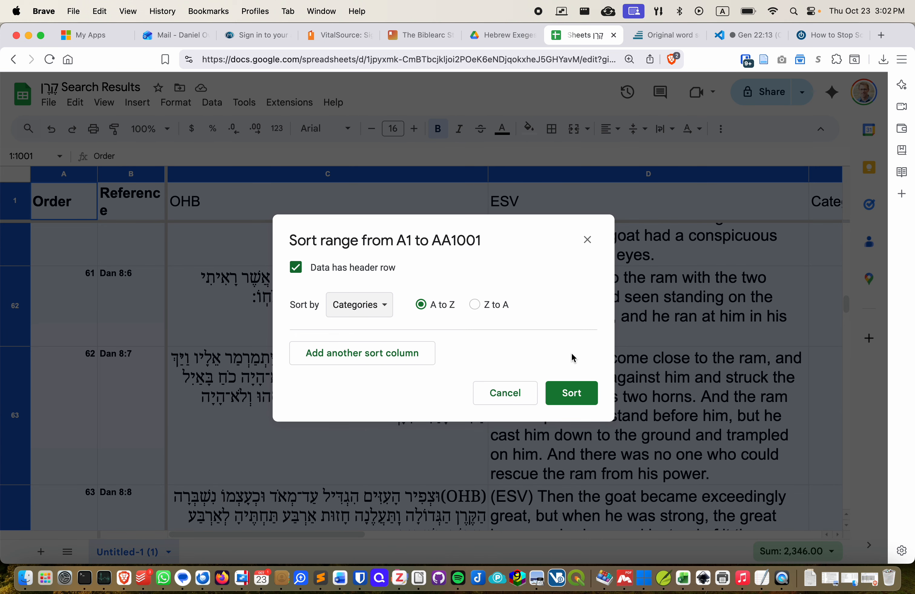
{"action": "left_click", "coordinate": [582, 396]}
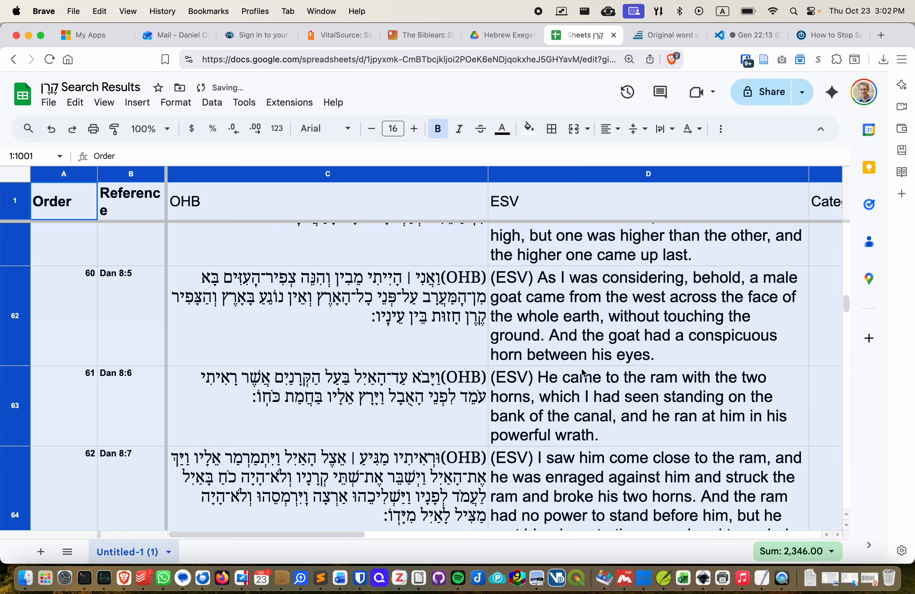
Examine the sorted rows from the start of the sheet, checking how the verses are grouped by category and where the unlabelled ones begin
{"action": "left_click", "coordinate": [586, 353]}
{"action": "scroll", "coordinate": [586, 355], "scroll_direction": "up", "scroll_amount": 20}
{"action": "scroll", "coordinate": [586, 354], "scroll_direction": "up", "scroll_amount": 5}
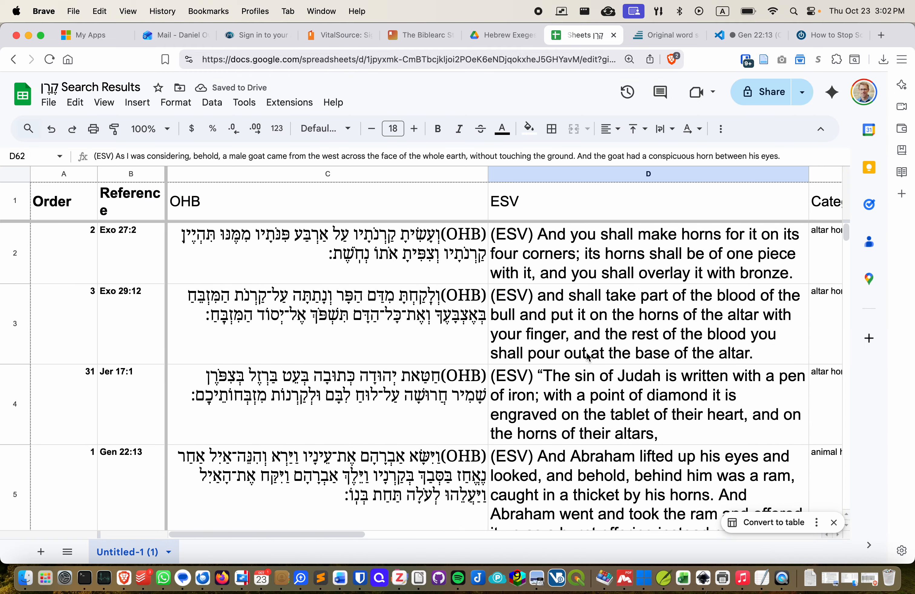
{"action": "scroll", "coordinate": [585, 353], "scroll_direction": "right", "scroll_amount": 5}
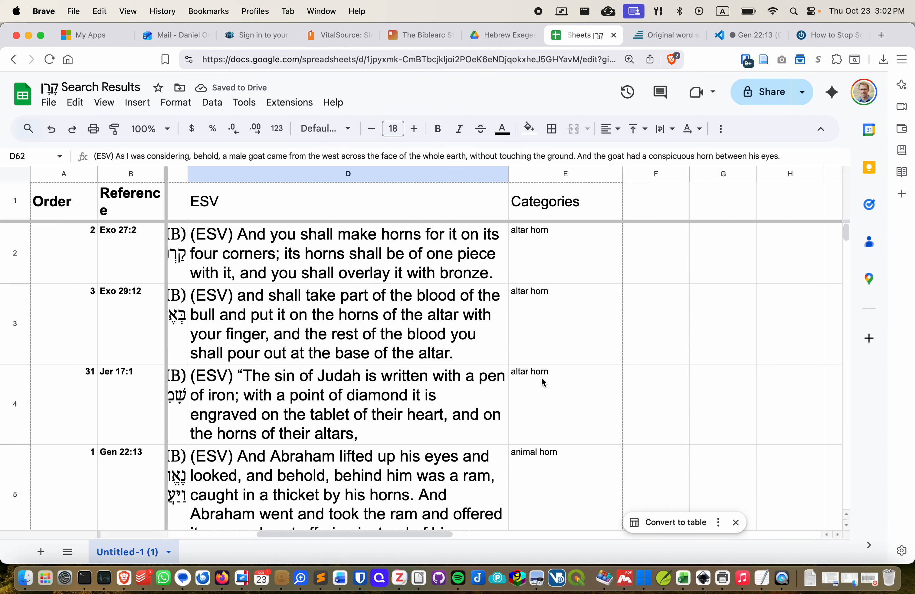
{"action": "scroll", "coordinate": [542, 380], "scroll_direction": "down", "scroll_amount": 7}
{"action": "scroll", "coordinate": [542, 380], "scroll_direction": "left", "scroll_amount": 2}
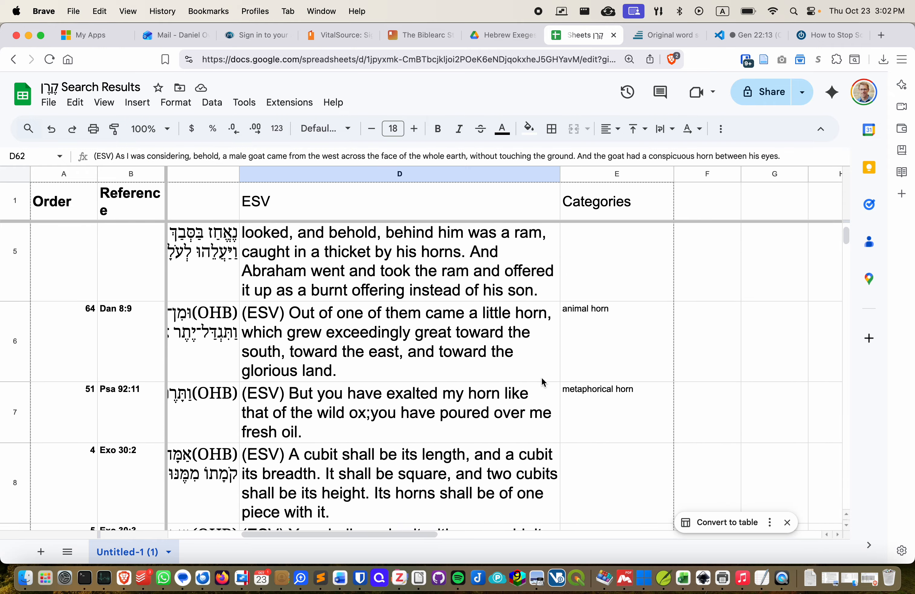
{"action": "scroll", "coordinate": [542, 377], "scroll_direction": "left", "scroll_amount": 6}
{"action": "scroll", "coordinate": [541, 378], "scroll_direction": "down", "scroll_amount": 1}
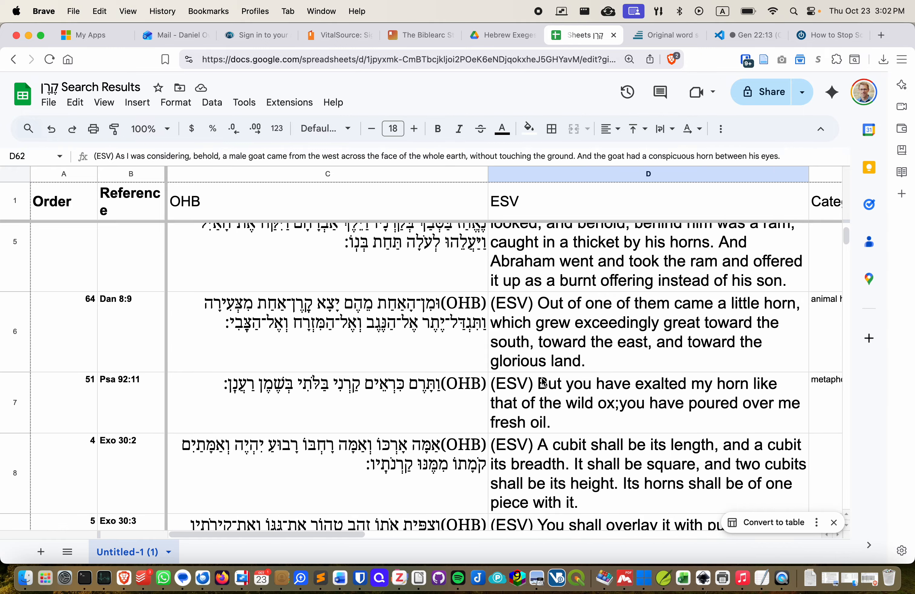
{"action": "scroll", "coordinate": [541, 381], "scroll_direction": "right", "scroll_amount": 8}
{"action": "scroll", "coordinate": [542, 381], "scroll_direction": "up", "scroll_amount": 2}
{"action": "scroll", "coordinate": [542, 381], "scroll_direction": "left", "scroll_amount": 3}
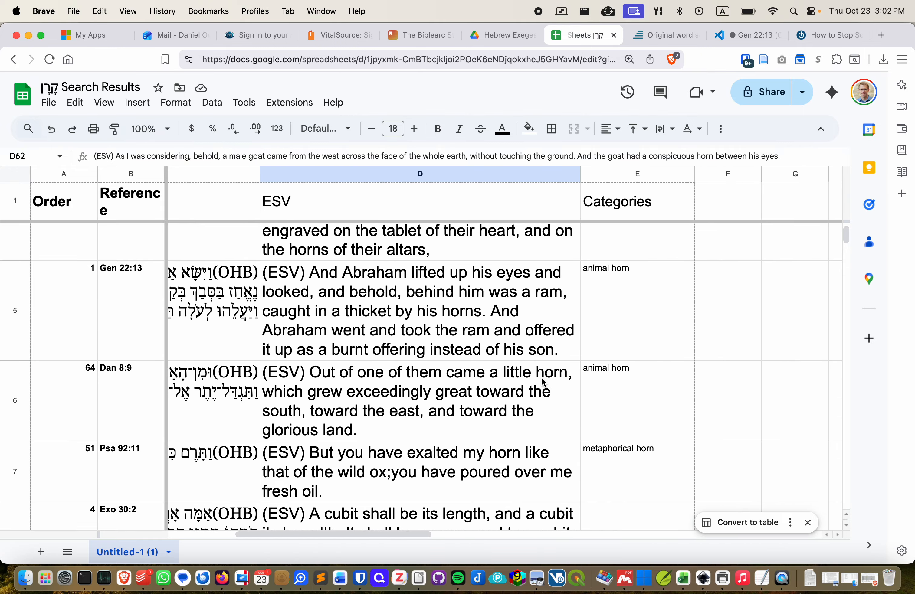
{"action": "scroll", "coordinate": [541, 377], "scroll_direction": "down", "scroll_amount": 10}
{"action": "scroll", "coordinate": [541, 377], "scroll_direction": "left", "scroll_amount": 3}
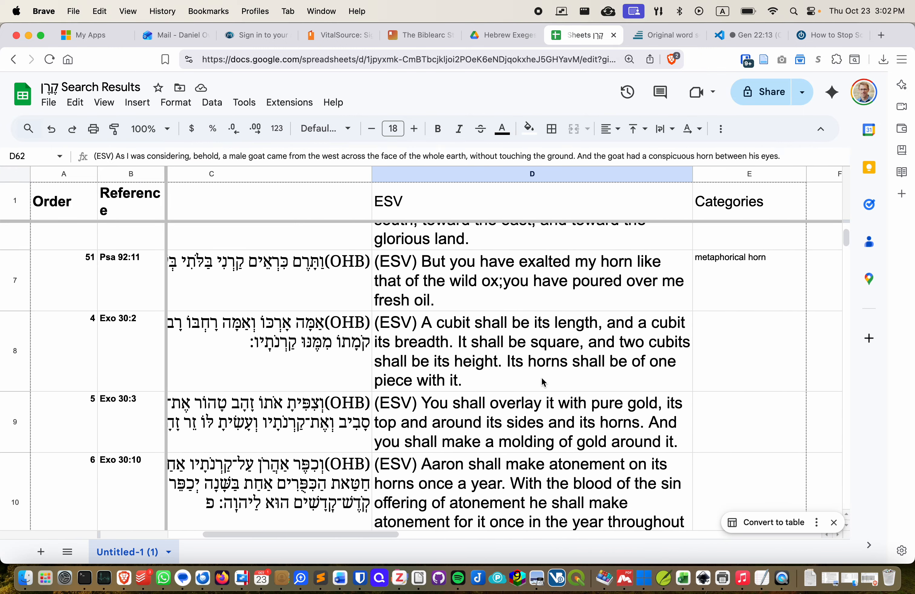
{"action": "scroll", "coordinate": [542, 379], "scroll_direction": "up", "scroll_amount": 10}
{"action": "scroll", "coordinate": [542, 379], "scroll_direction": "left", "scroll_amount": 3}
{"action": "scroll", "coordinate": [495, 380], "scroll_direction": "right", "scroll_amount": 2}
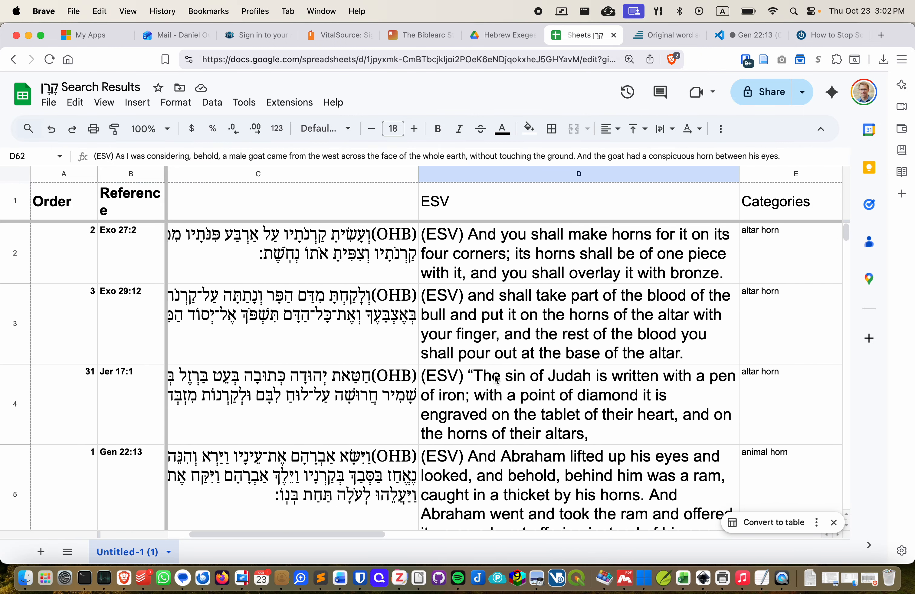
Sort the entire sheet by Categories from A to Z with Order from A to Z as second sort column, treating the first row as headers
{"action": "left_click", "coordinate": [14, 178]}
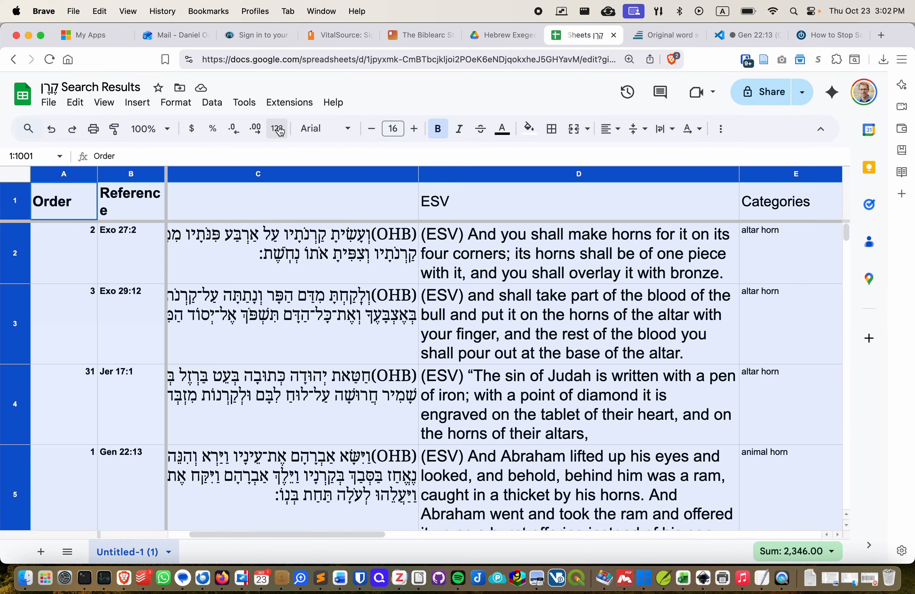
{"action": "left_click", "coordinate": [213, 103]}
{"action": "mouse_move", "coordinate": [223, 124]}
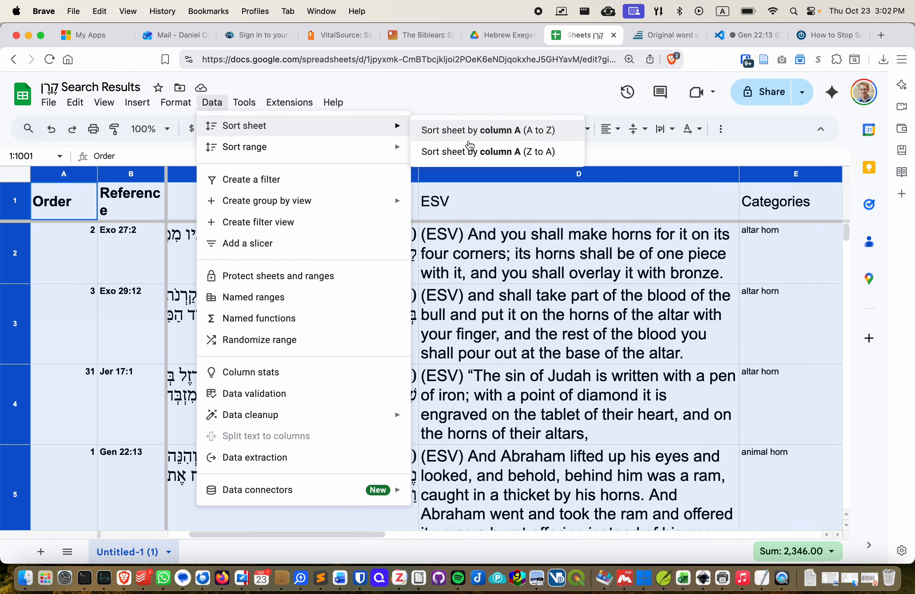
{"action": "mouse_move", "coordinate": [344, 157]}
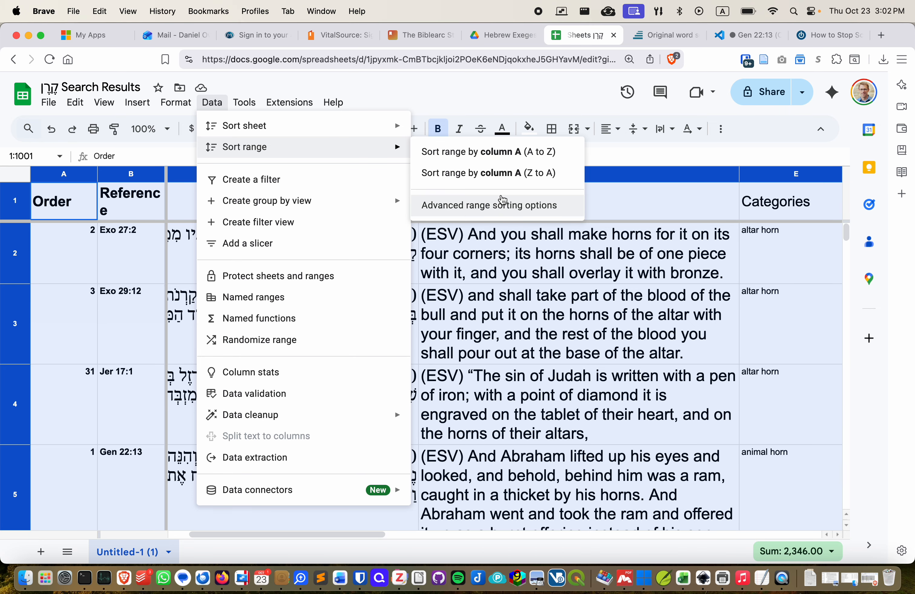
{"action": "left_click", "coordinate": [489, 207]}
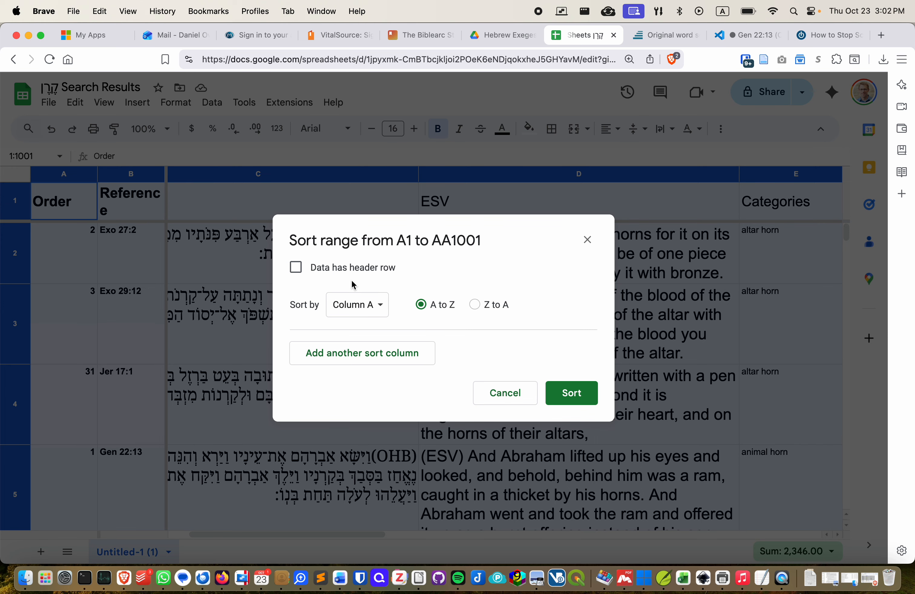
{"action": "left_click", "coordinate": [338, 268]}
{"action": "left_click", "coordinate": [365, 308]}
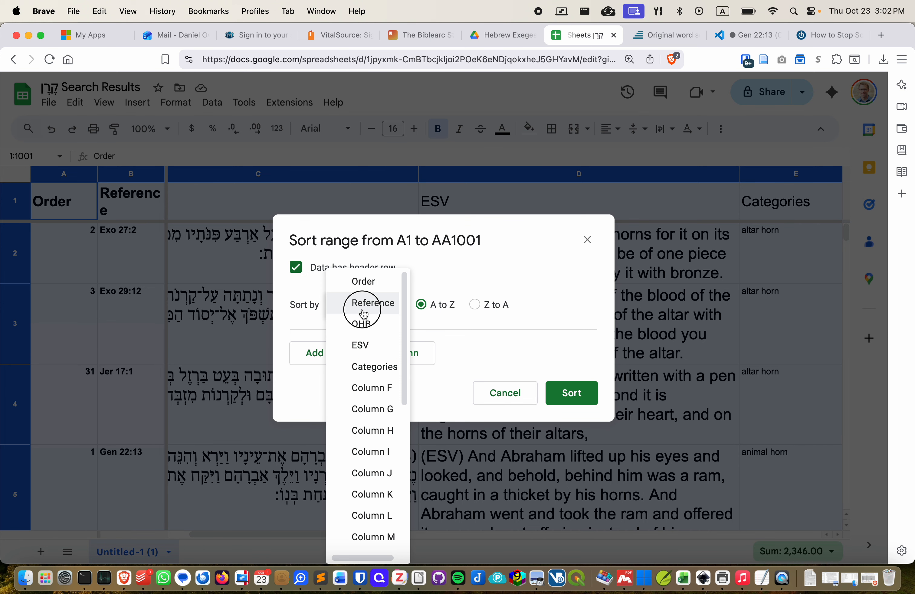
{"action": "left_click", "coordinate": [375, 377]}
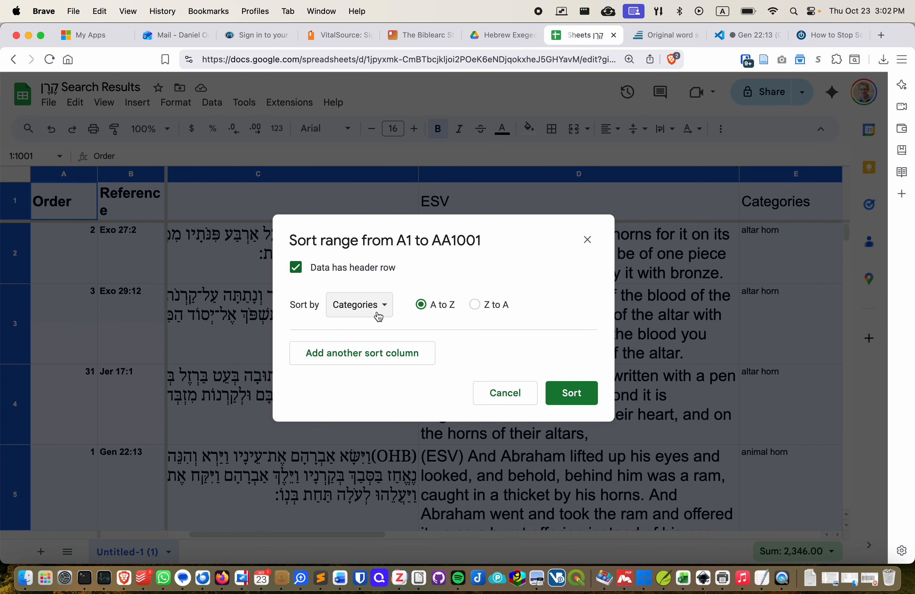
{"action": "left_click", "coordinate": [378, 354]}
{"action": "left_click", "coordinate": [370, 363]}
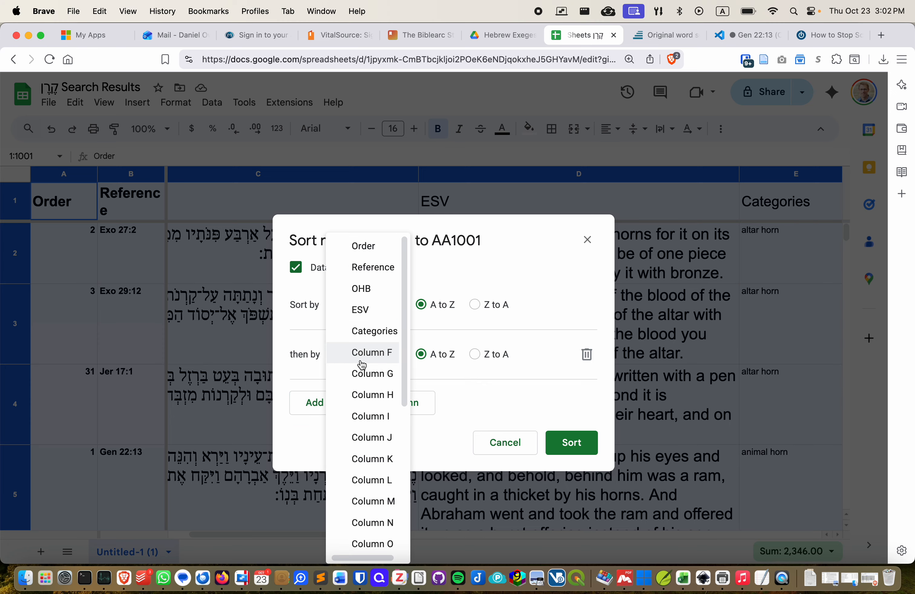
{"action": "left_click", "coordinate": [367, 255]}
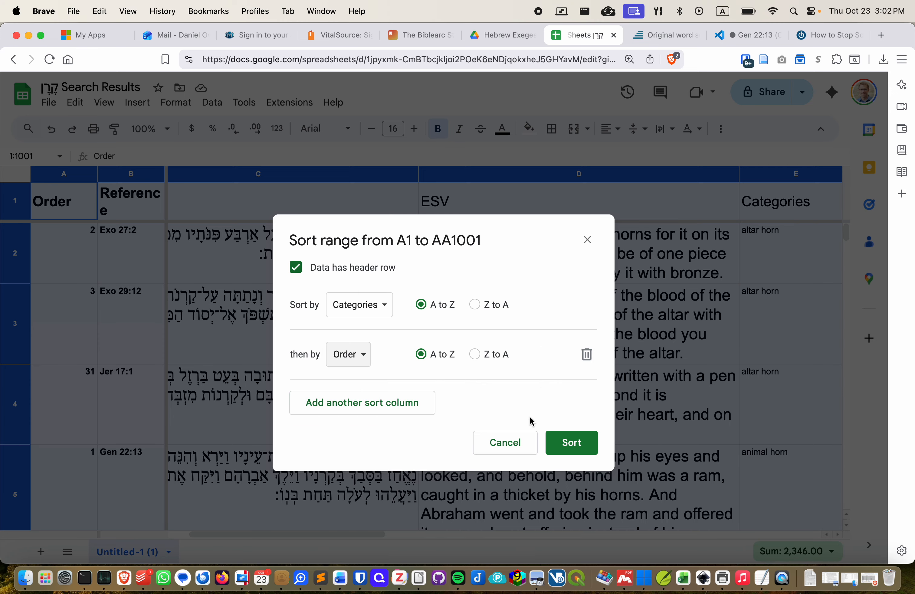
{"action": "left_click", "coordinate": [578, 446]}
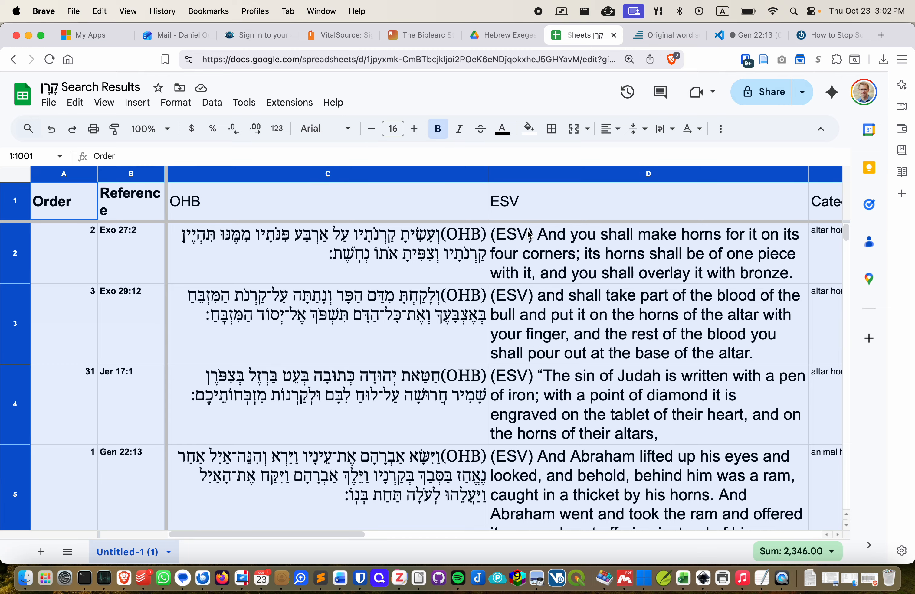
{"action": "key", "text": "super+alt+Escape"}
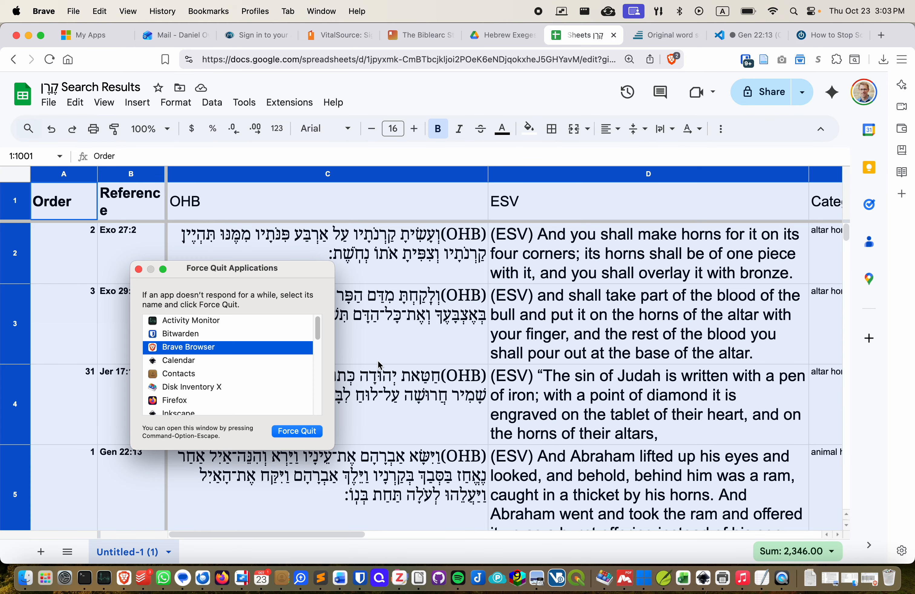
{"action": "left_click", "coordinate": [138, 269]}
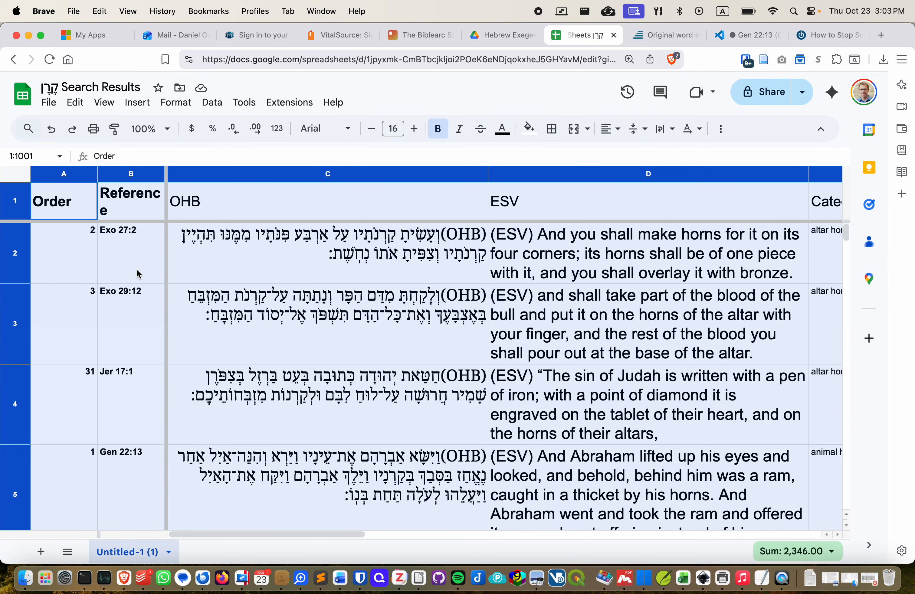